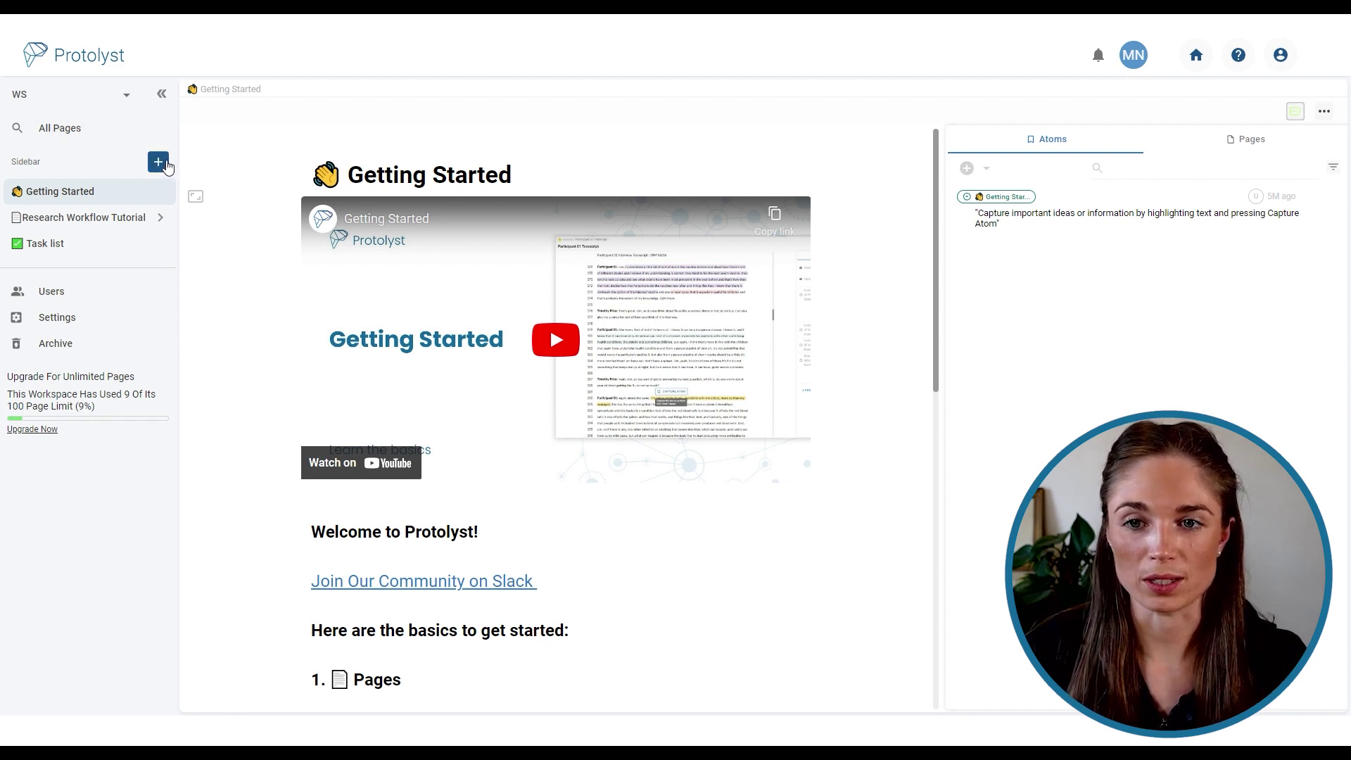
# Step: Create a new text editor page in the workspace and title it "To Dos"
pyautogui.click(165, 166)
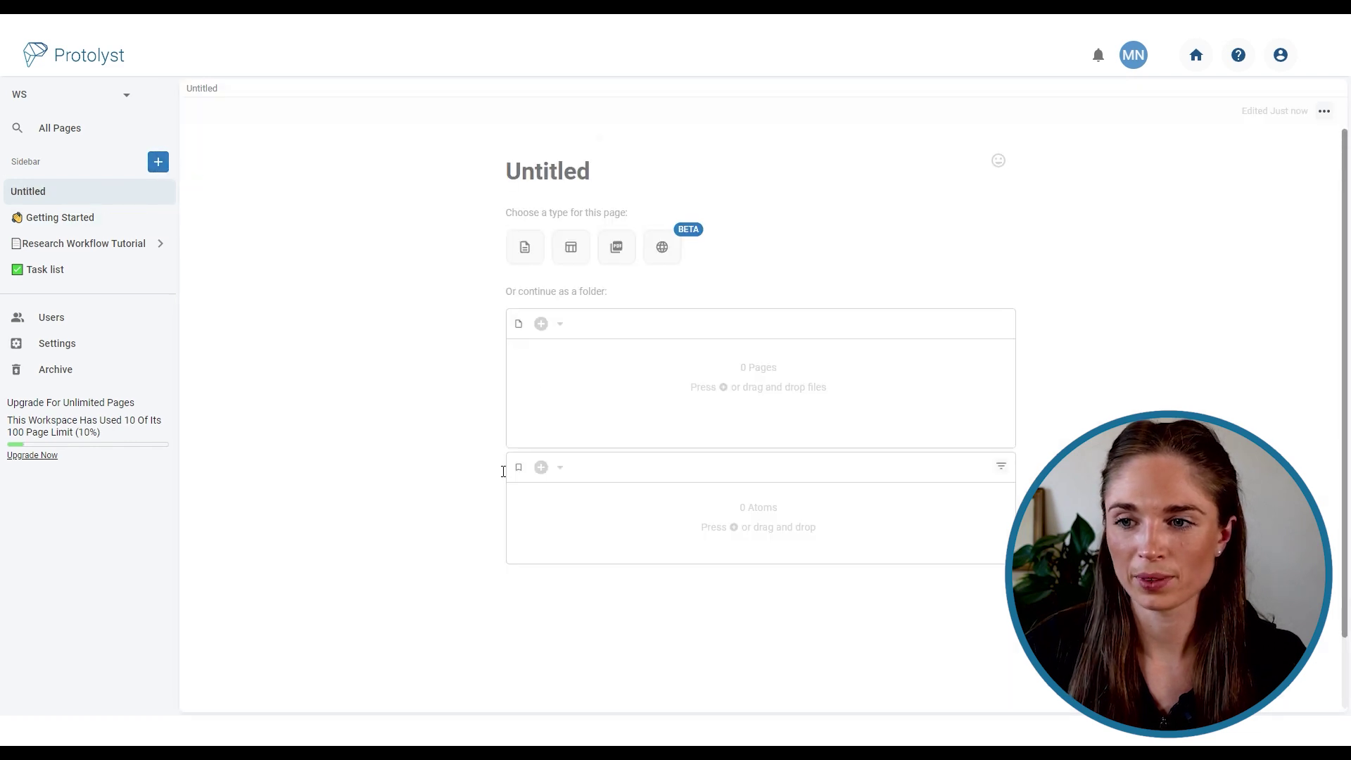
pyautogui.click(527, 251)
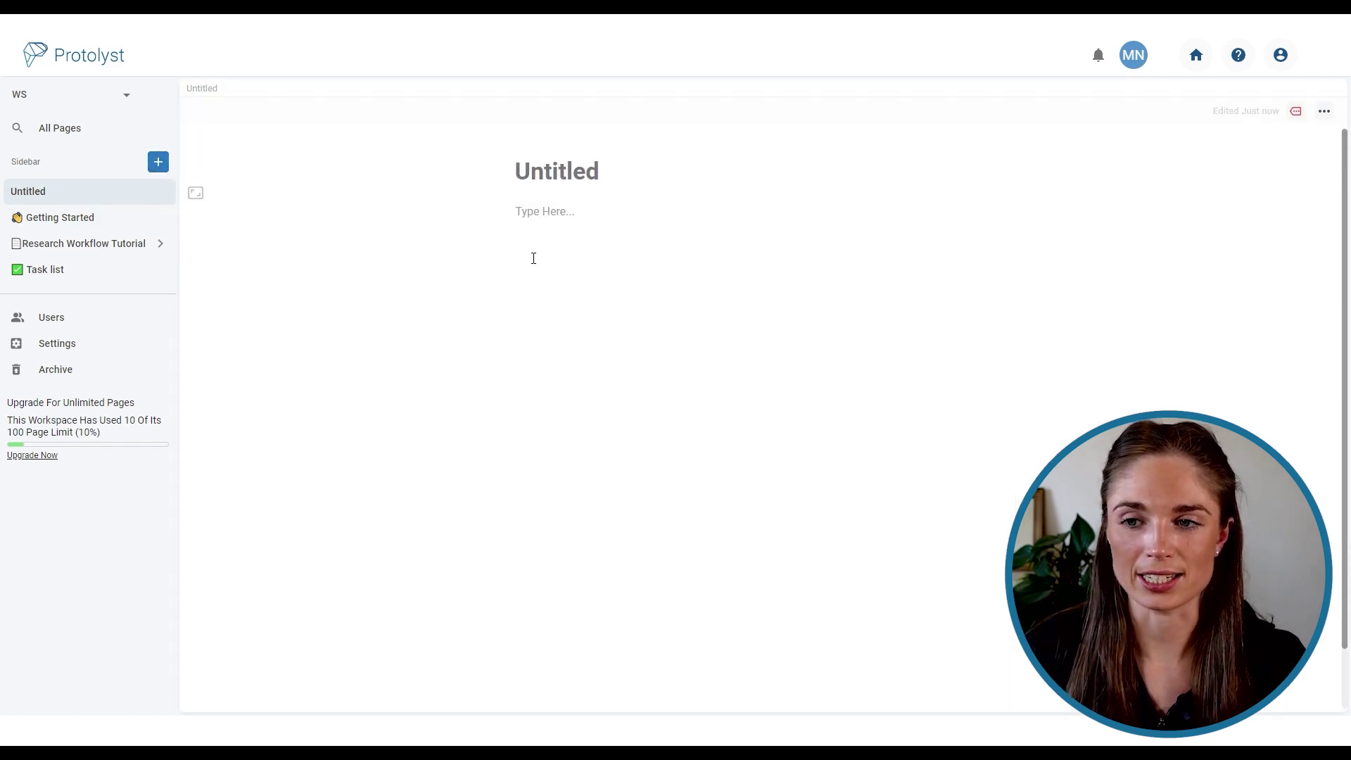
pyautogui.click(394, 180)
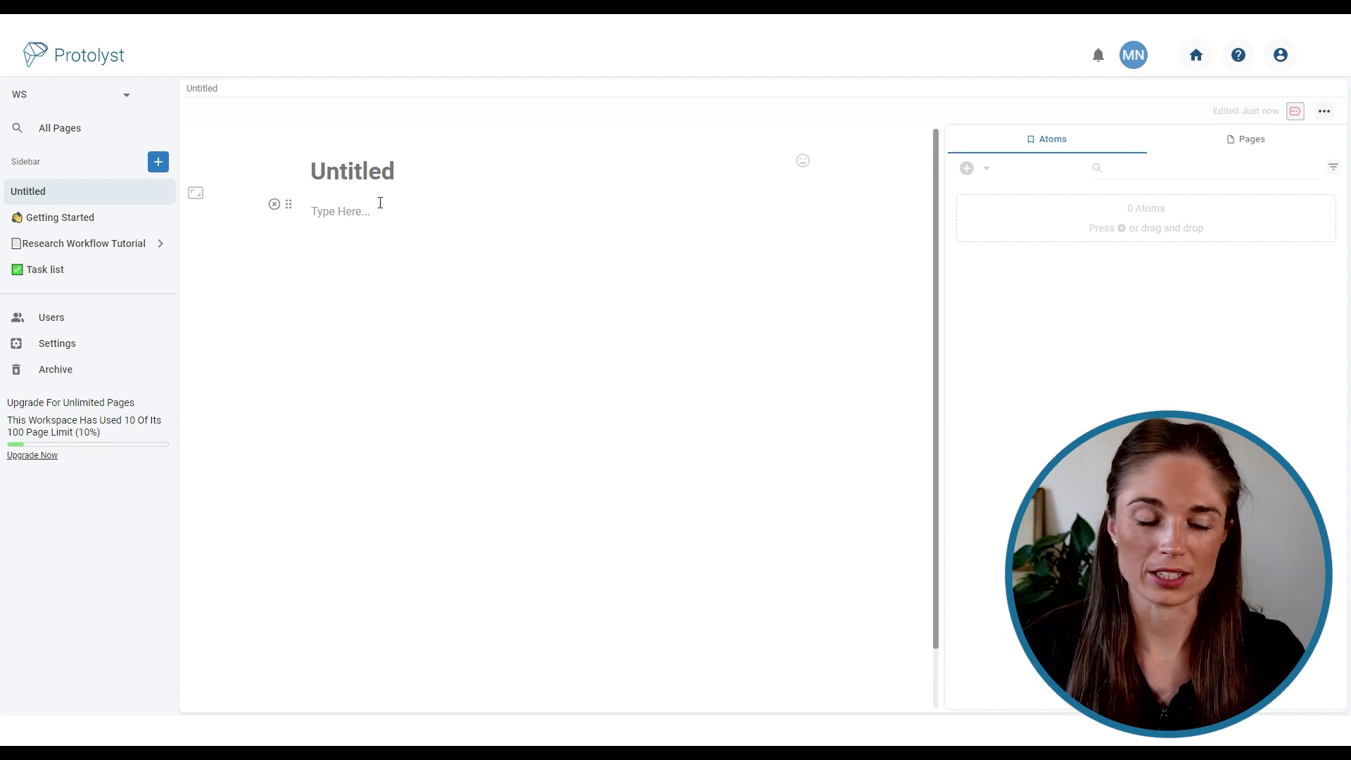
pyautogui.write('To Dos')
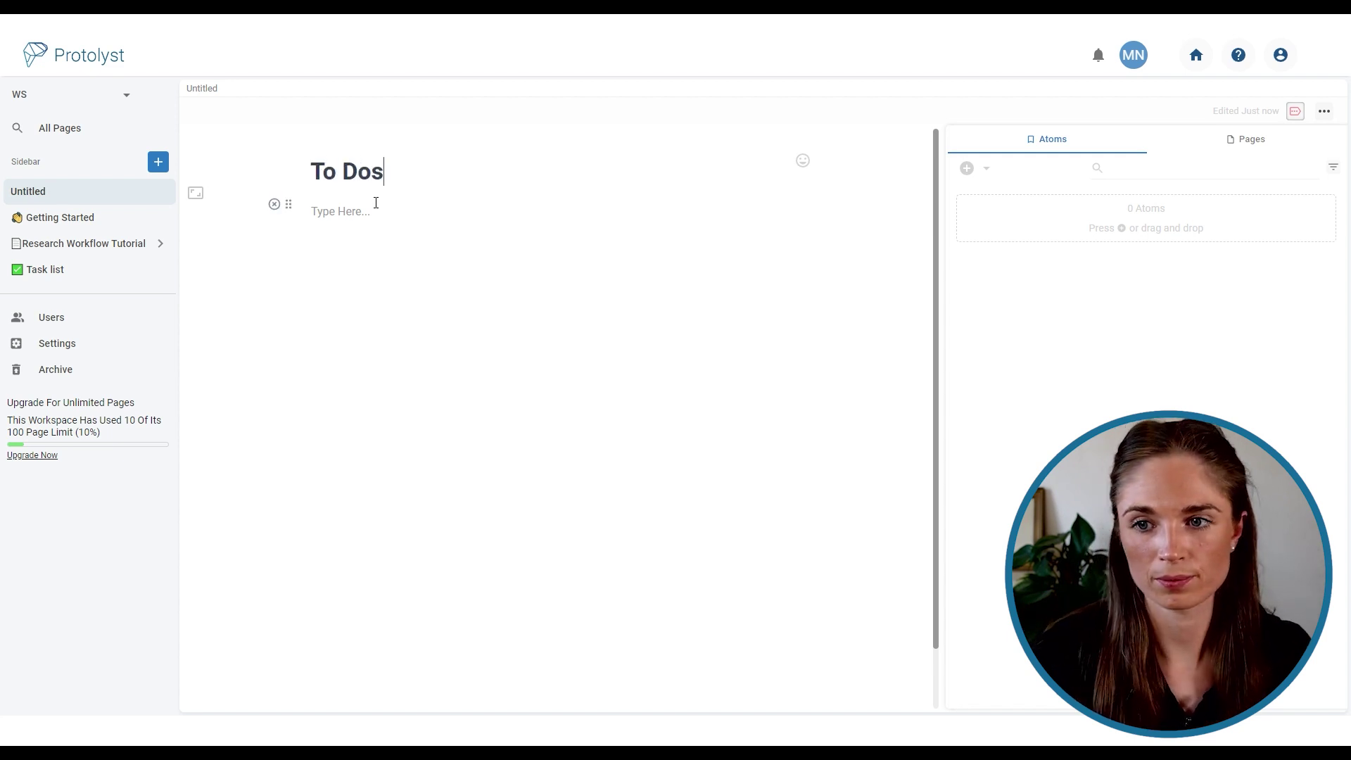
# Step: Write a bulleted list in the page body with the items "walk the dog", "take out the trash" and "call mom"
pyautogui.click(343, 213)
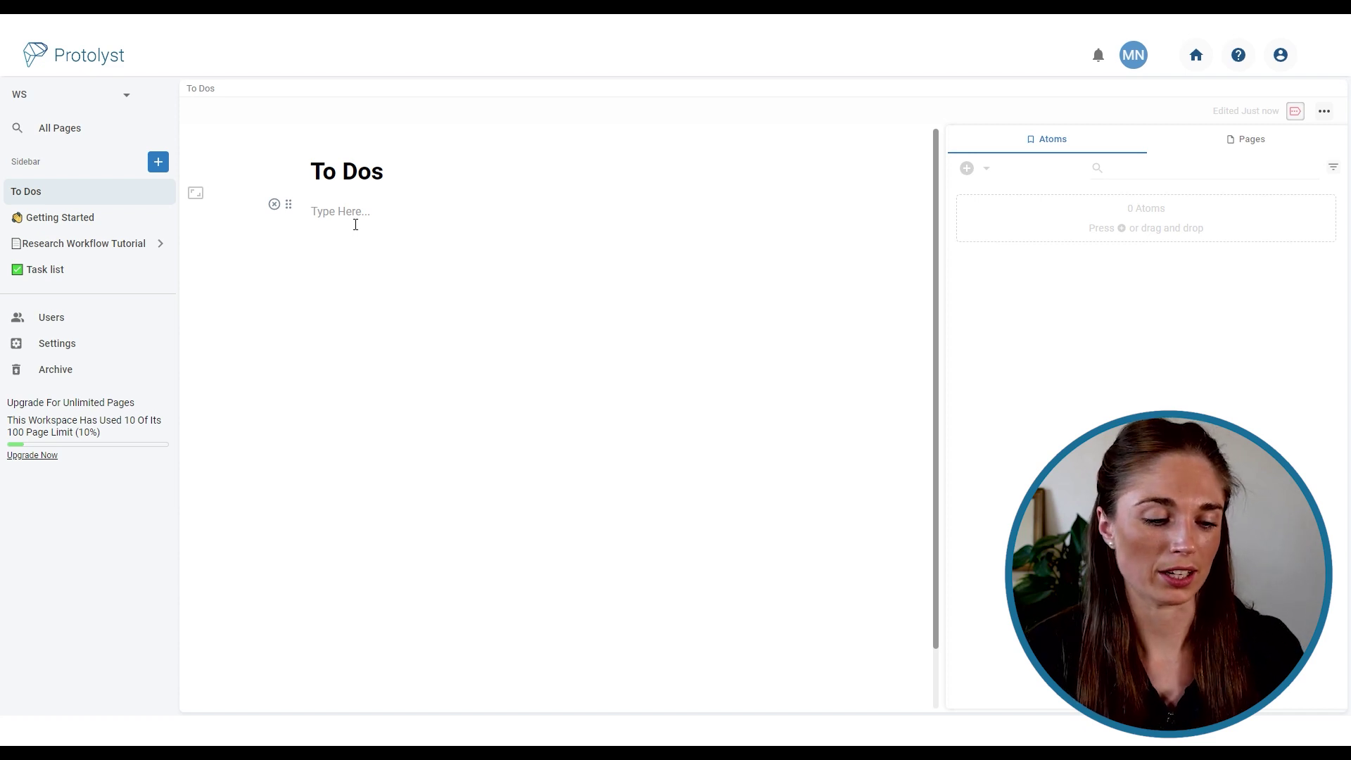
pyautogui.write('-')
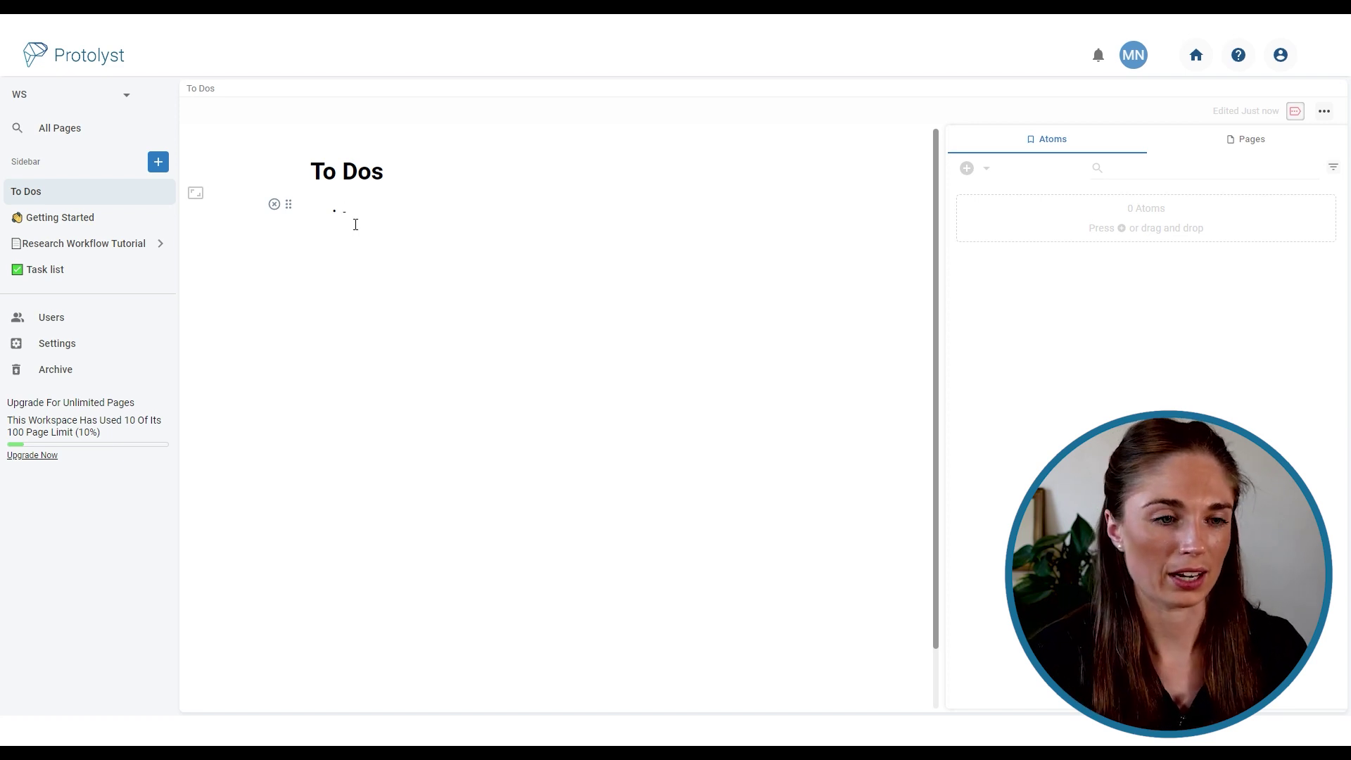
pyautogui.write('walk the dog')
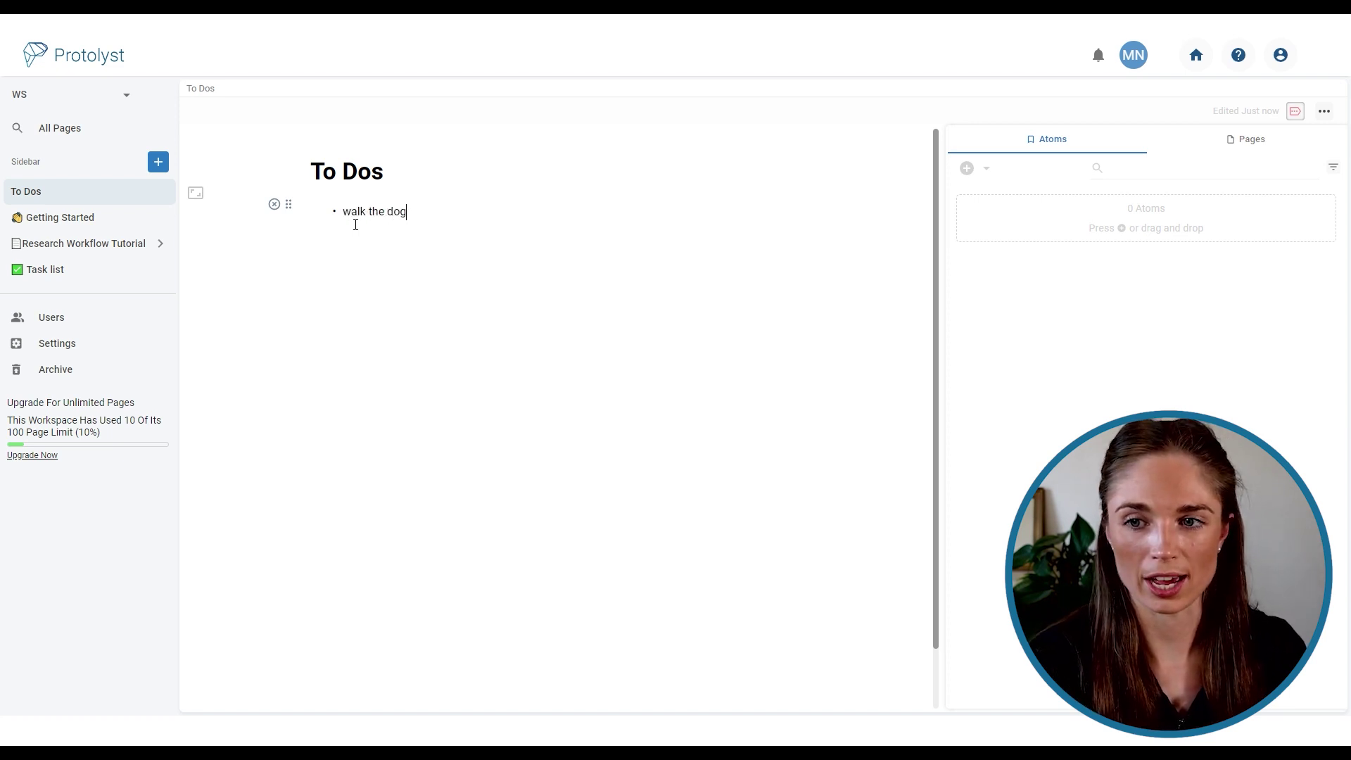
pyautogui.press('Return')
pyautogui.write('take out the trash')
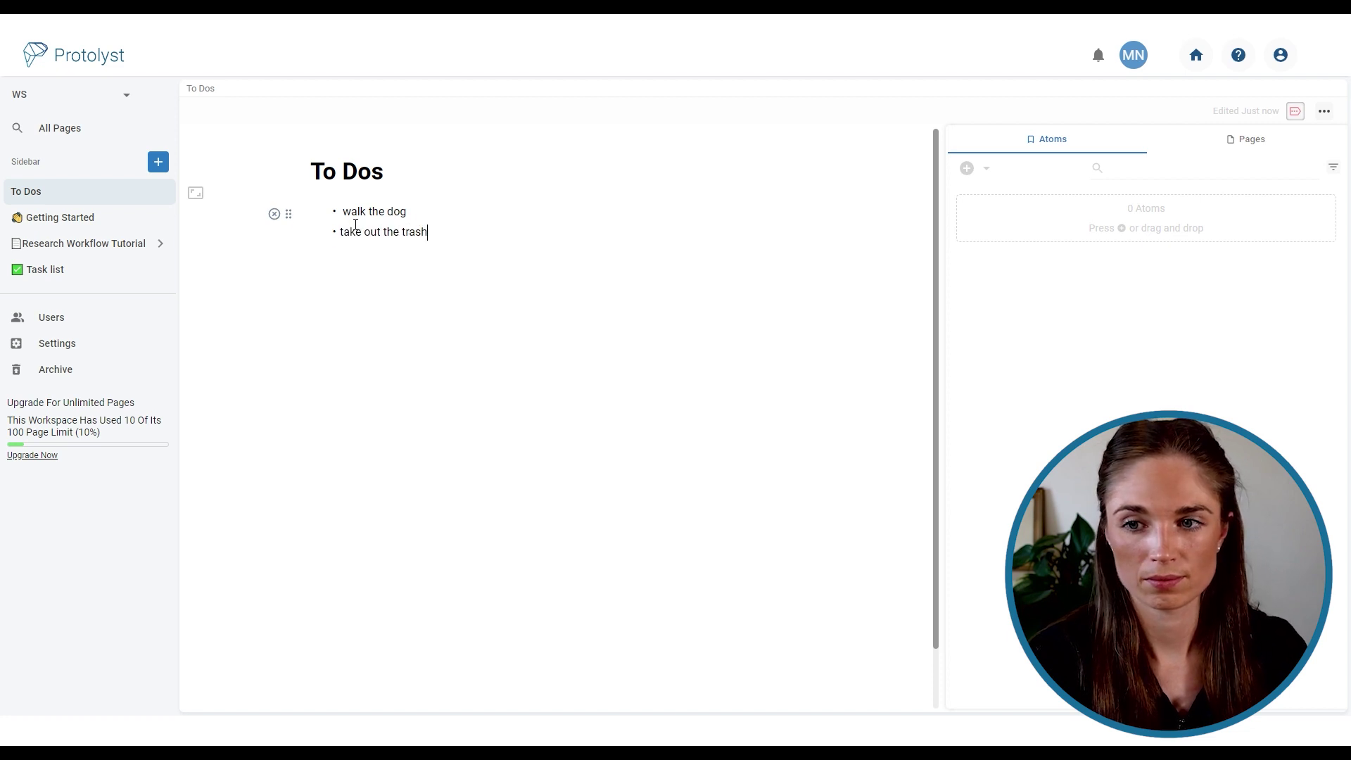
pyautogui.press('Return')
pyautogui.write('call mom')
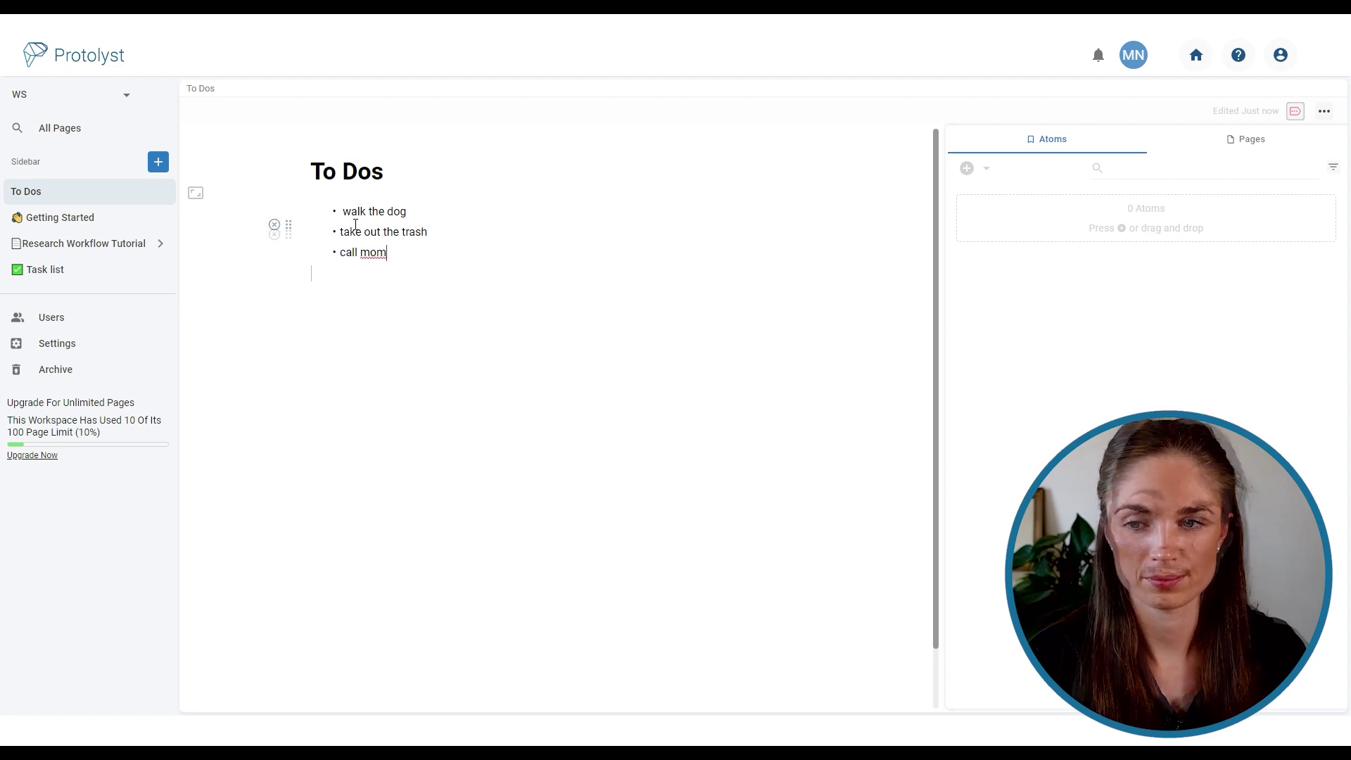
# Step: Convert the three bullet items to a checklist and tick off "walk the dog"
pyautogui.hotkey('ctrl', 'a')
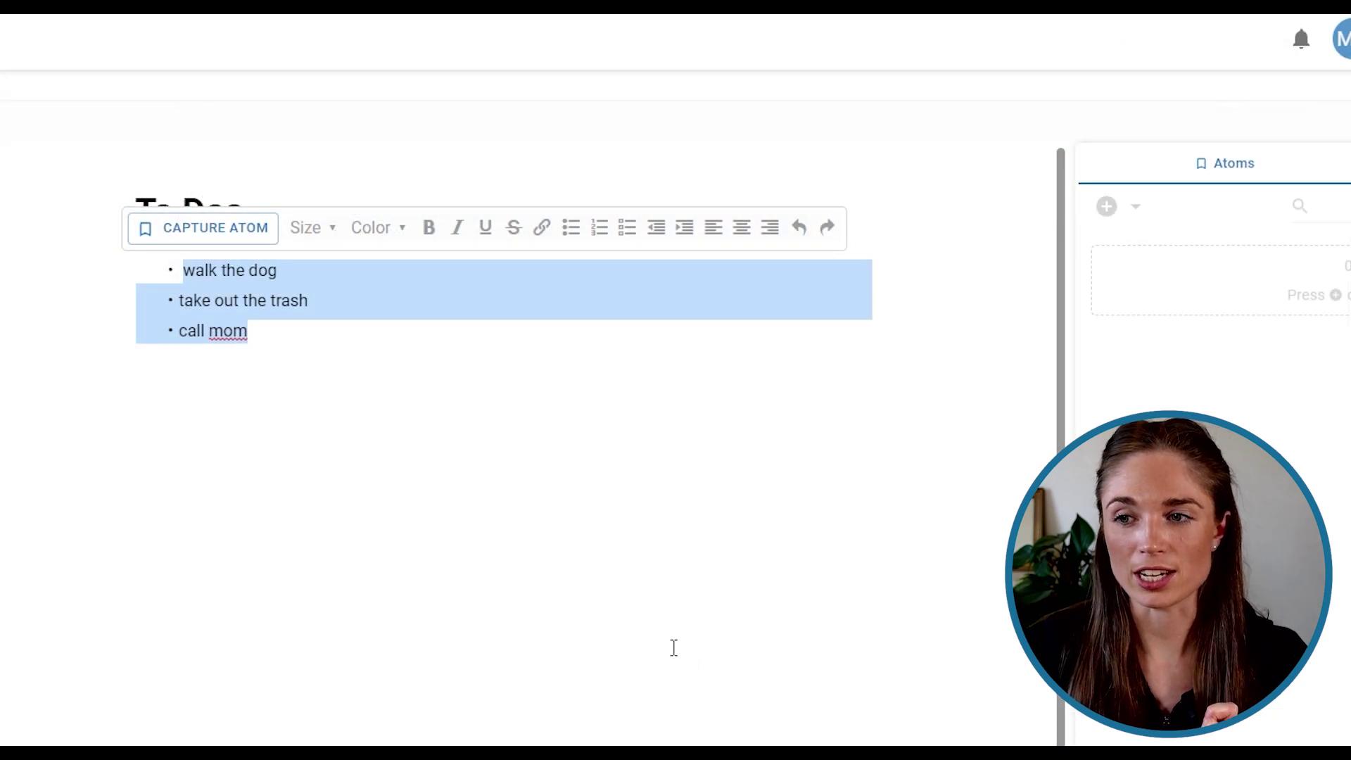
pyautogui.click(636, 230)
pyautogui.click(330, 334)
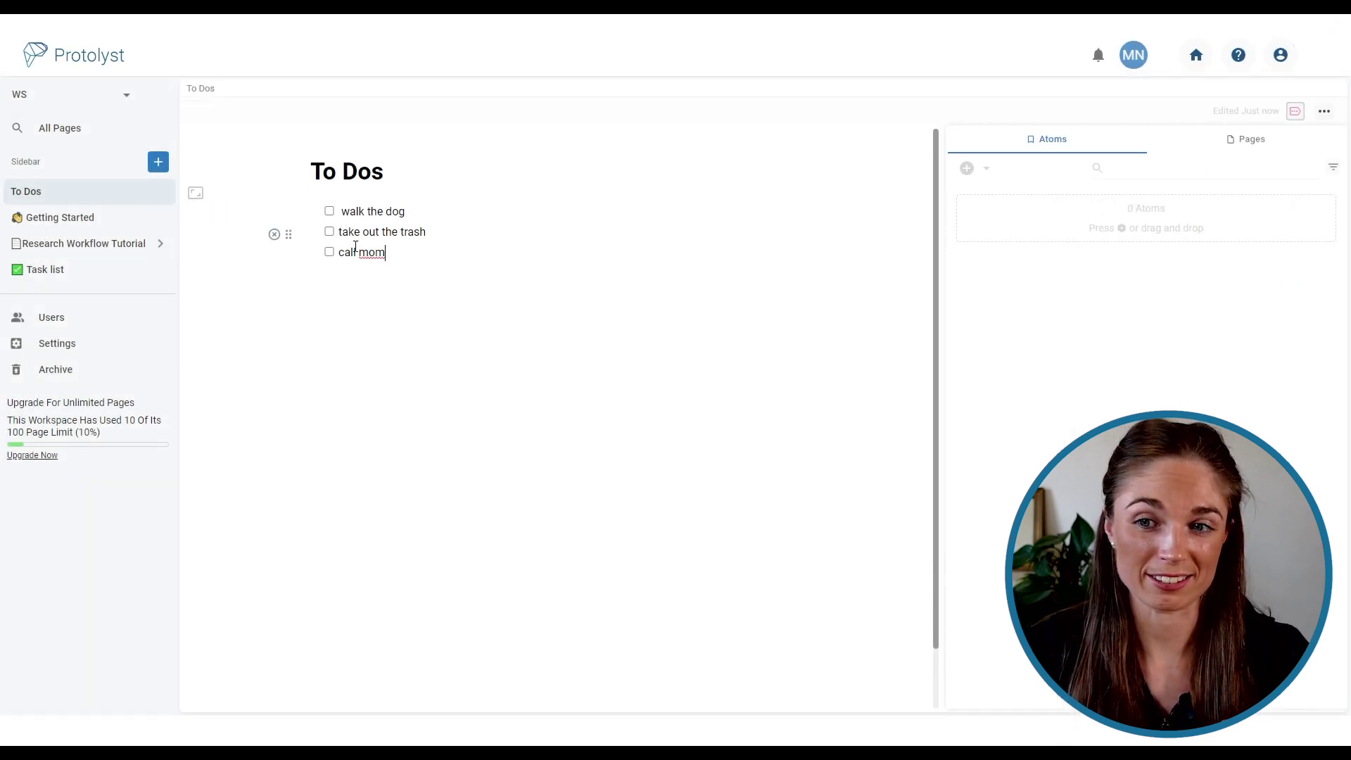
pyautogui.click(329, 211)
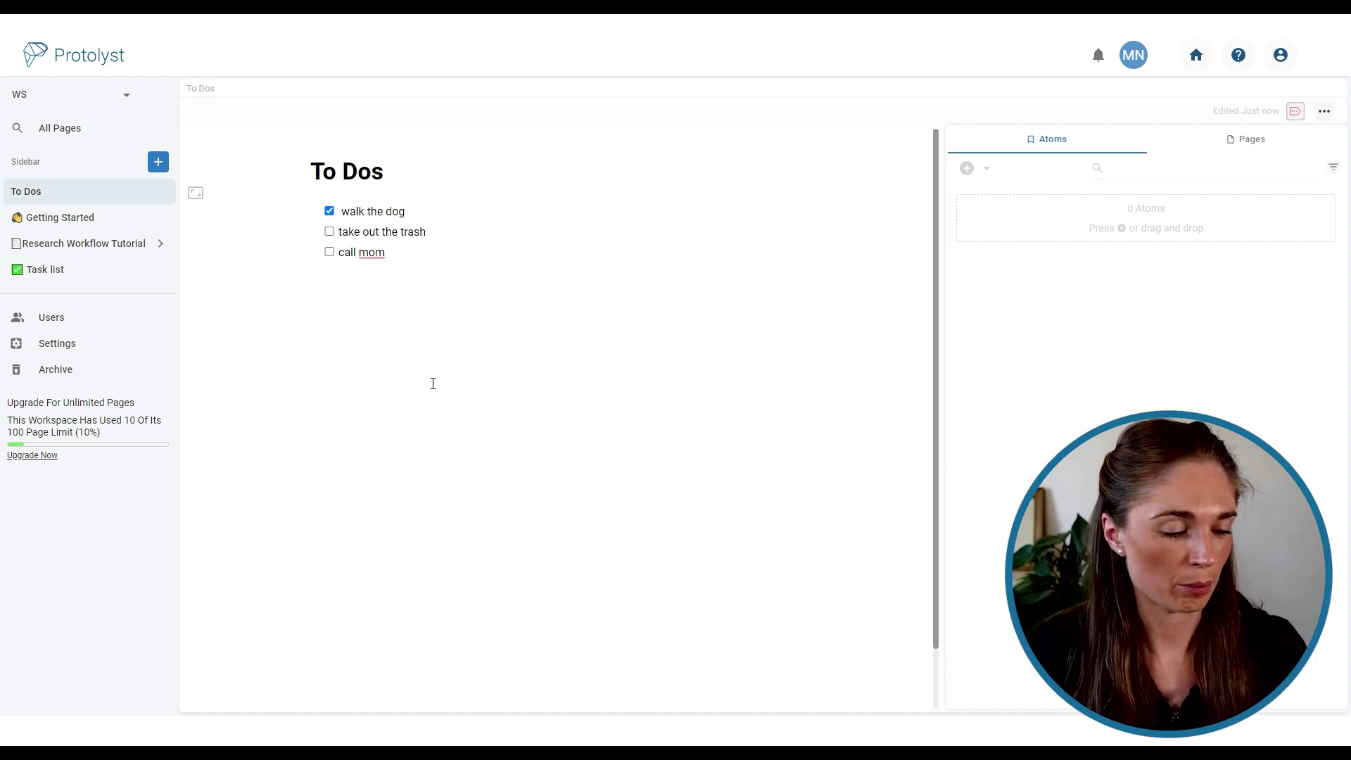
# Step: View Getting Started beside To Dos with both pages' properties hidden and Getting Started widened, and close Getting Started
pyautogui.click(83, 218)
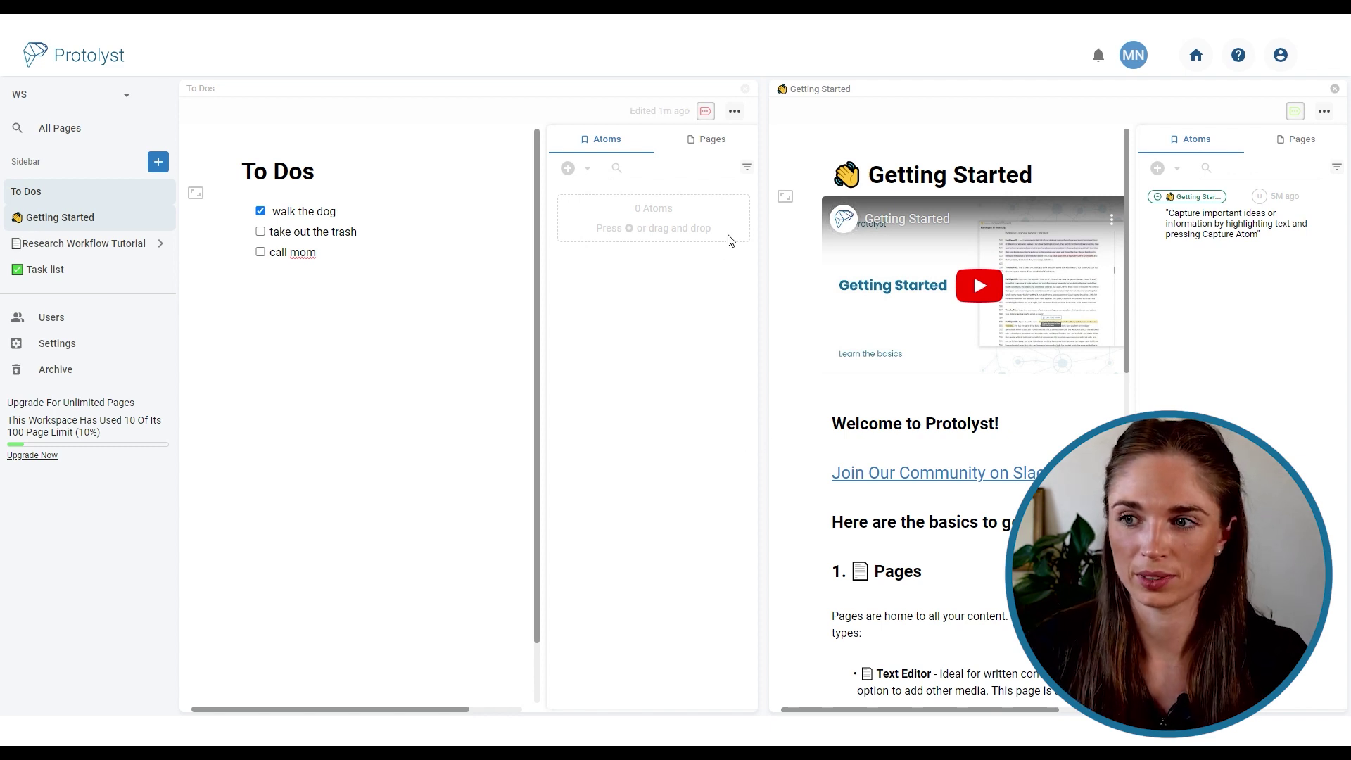
pyautogui.click(705, 111)
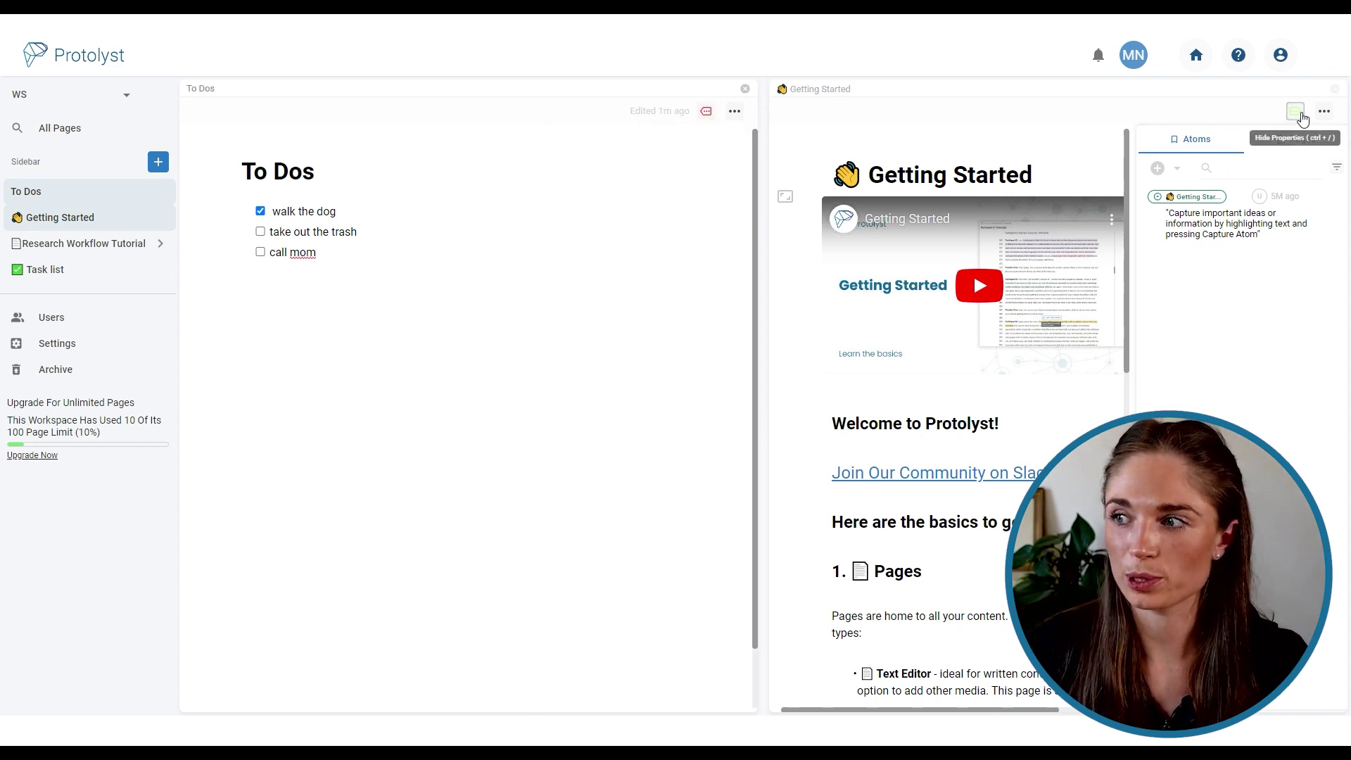
pyautogui.click(1296, 111)
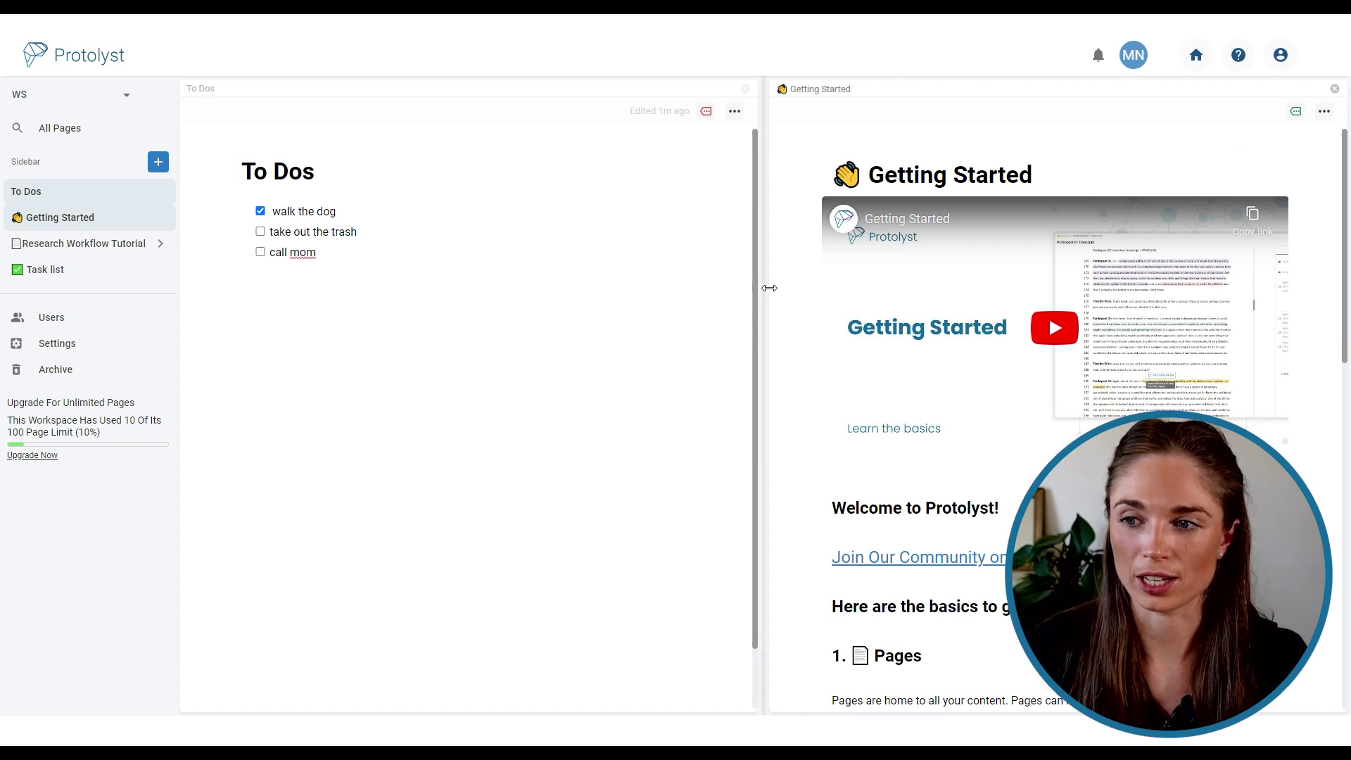
pyautogui.moveTo(767, 288); pyautogui.dragTo(458, 294)
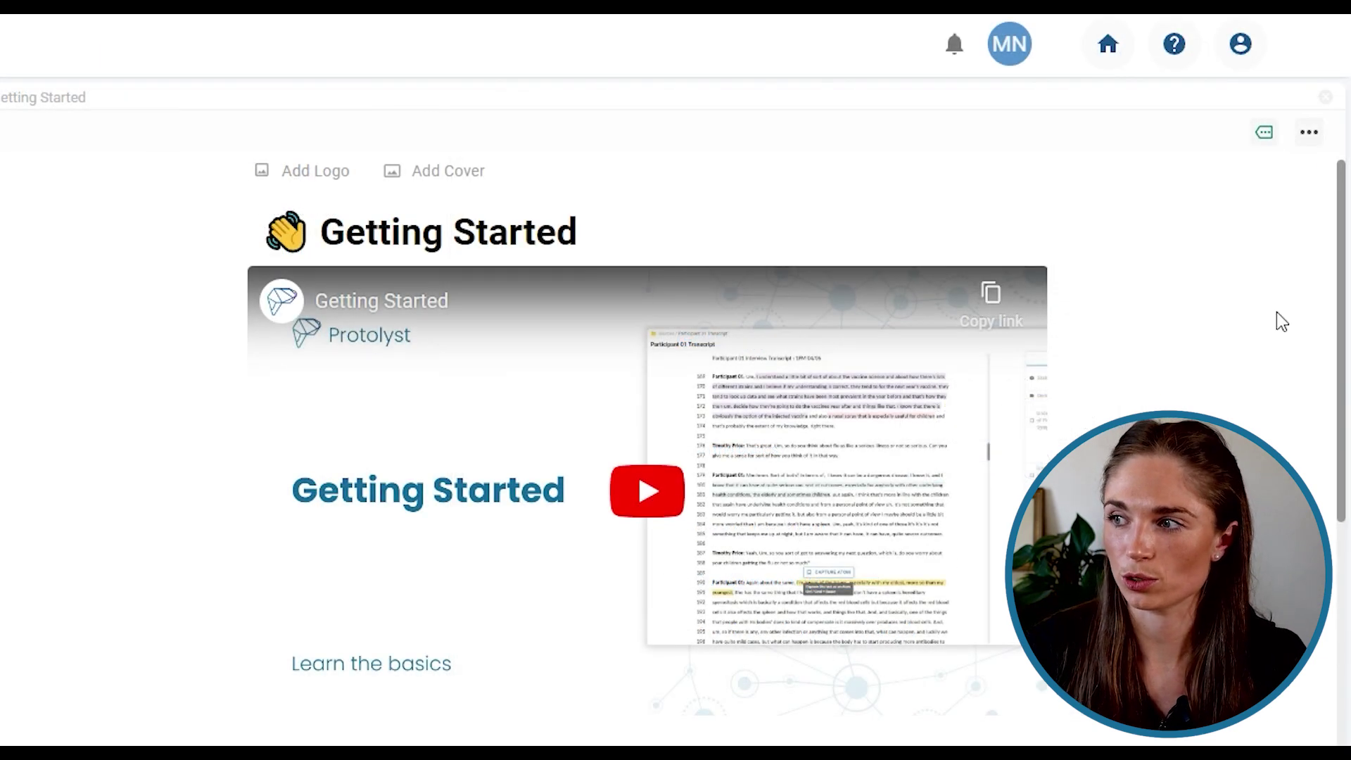
pyautogui.click(1326, 97)
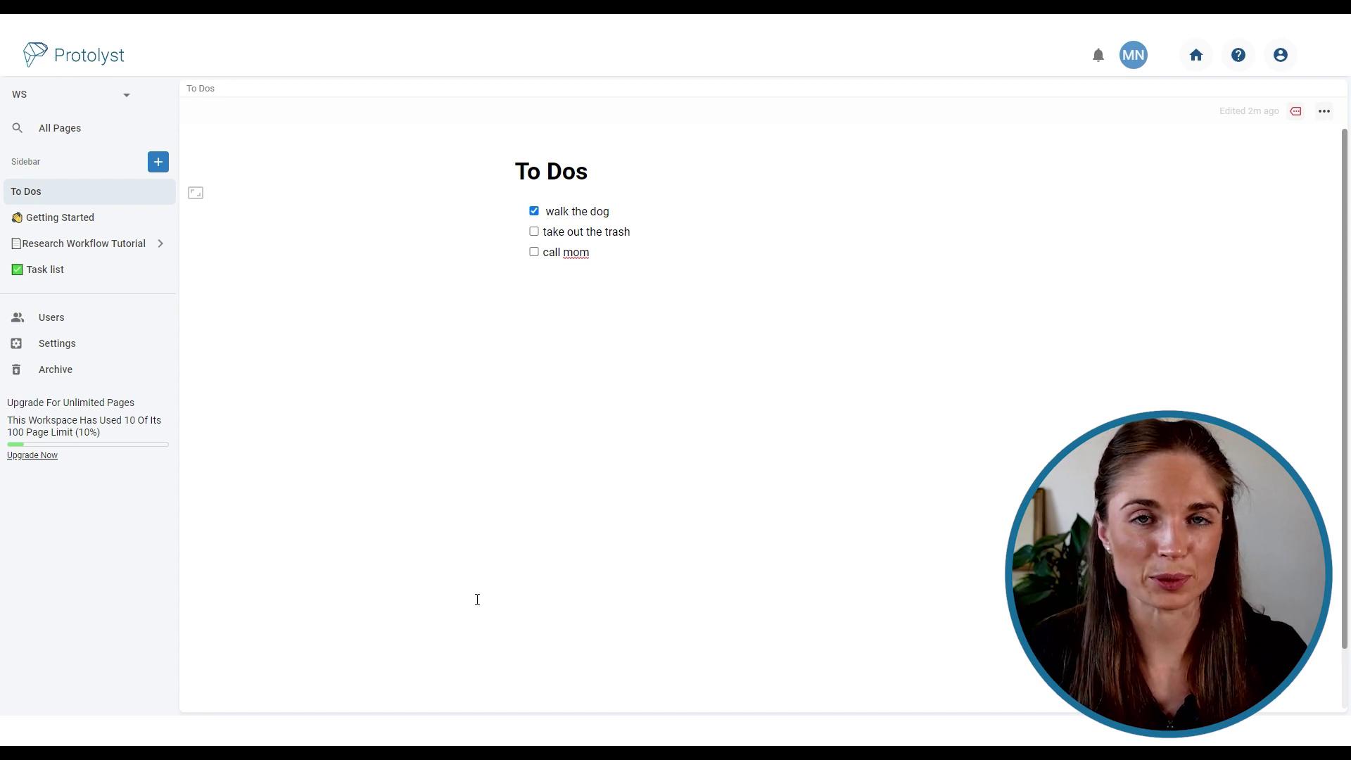
# Step: Create a new table page in the workspace and name it "To Do Table"
pyautogui.click(159, 162)
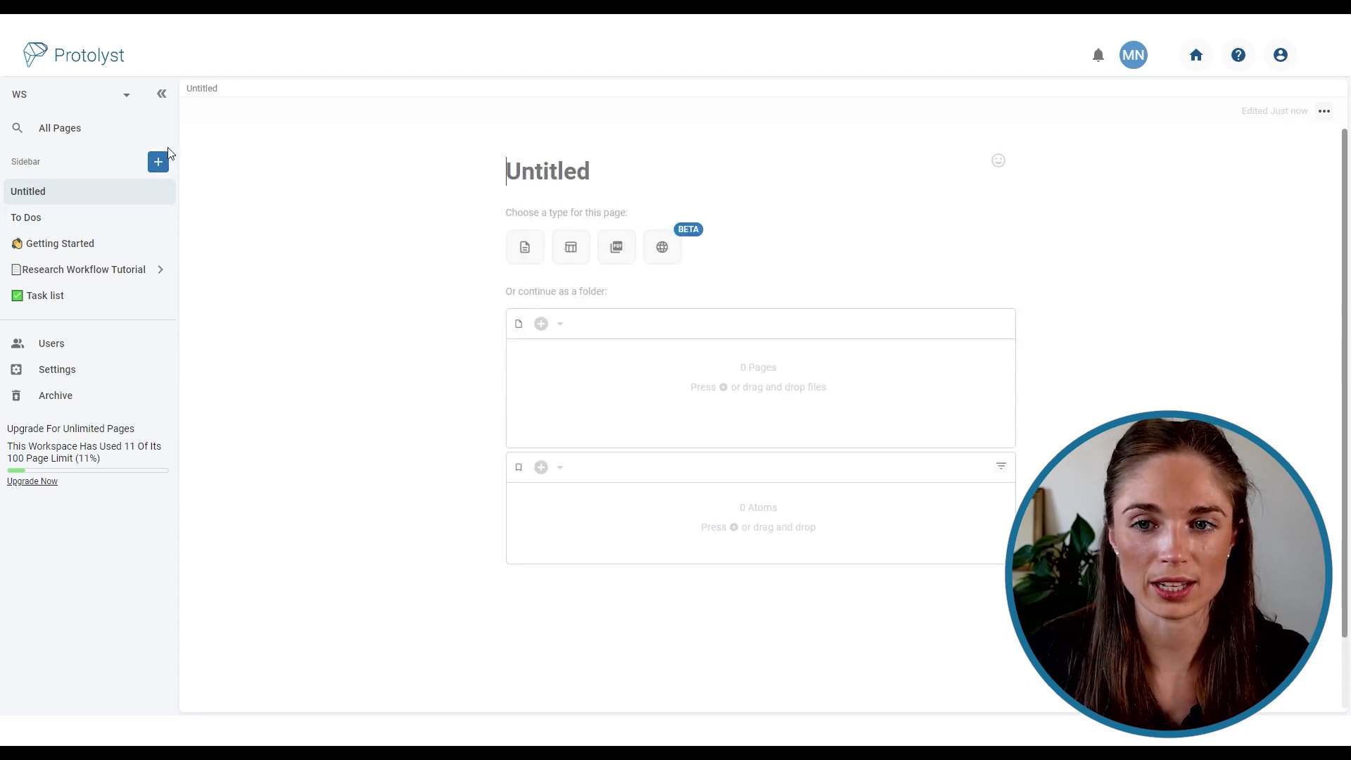
pyautogui.click(572, 254)
pyautogui.click(213, 112)
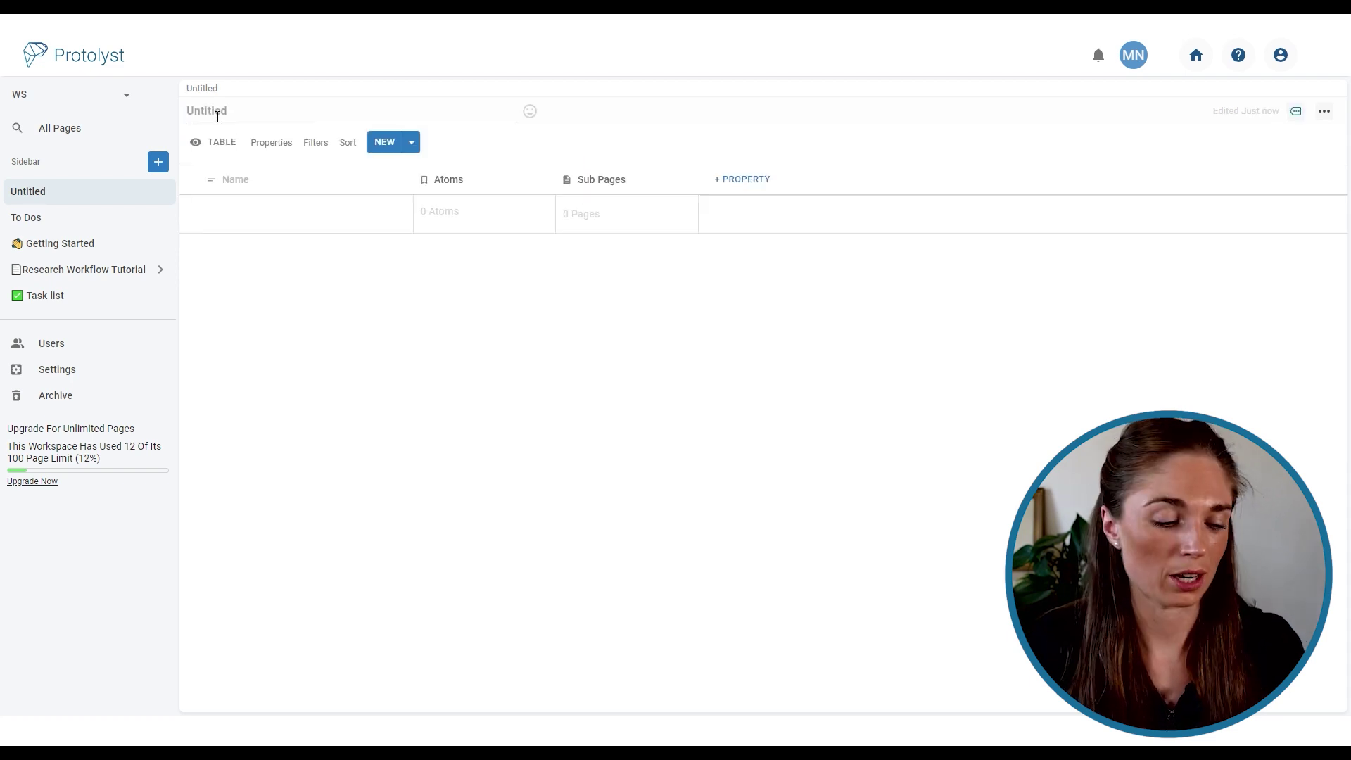
pyautogui.write('To Do Table')
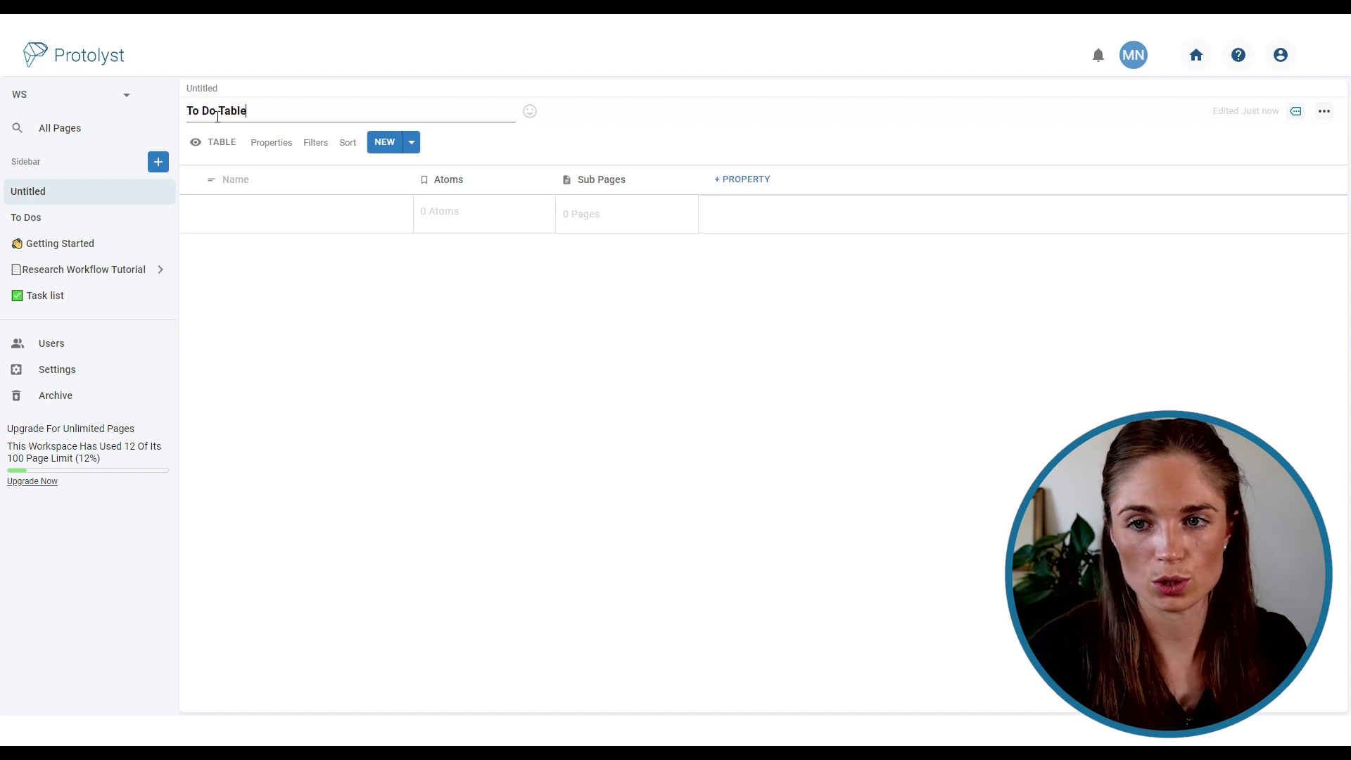
pyautogui.click(345, 342)
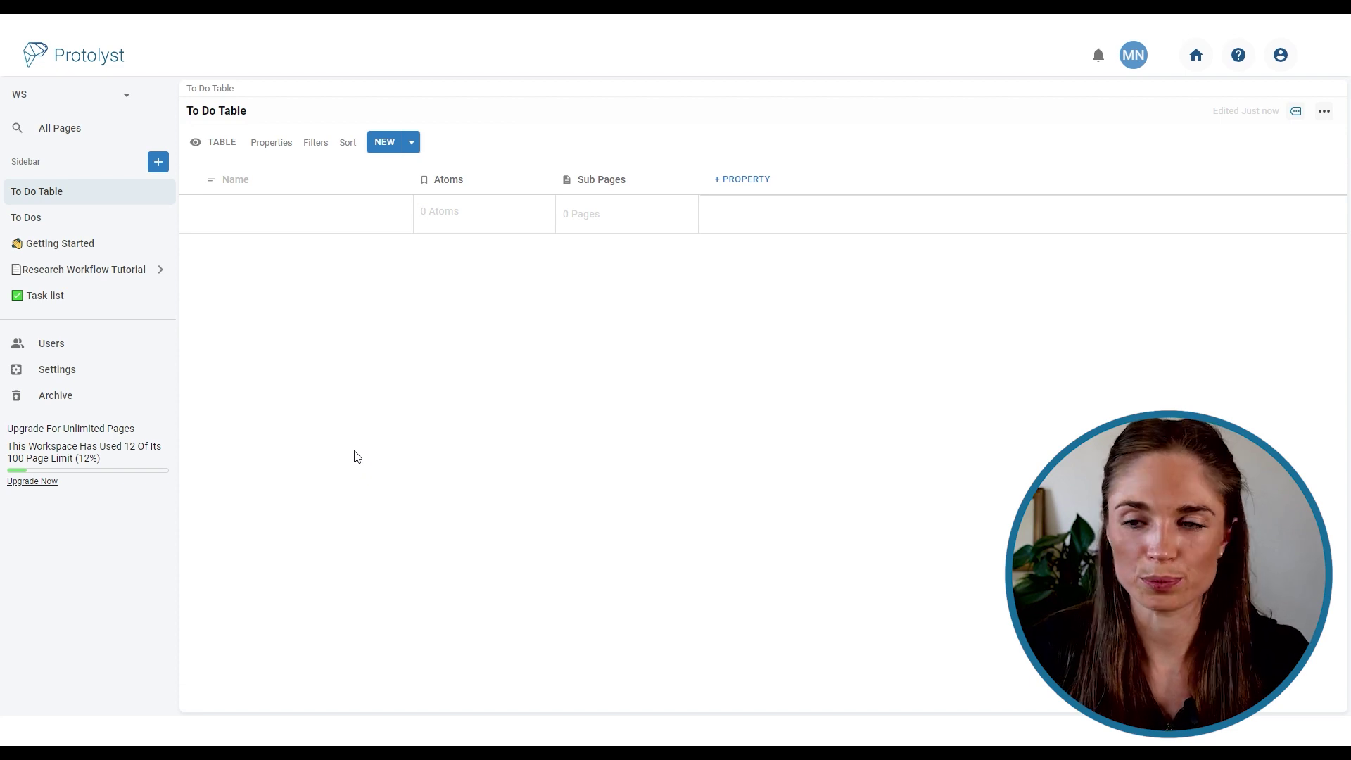
# Step: Delete the Atoms property from the To Do Table
pyautogui.click(503, 182)
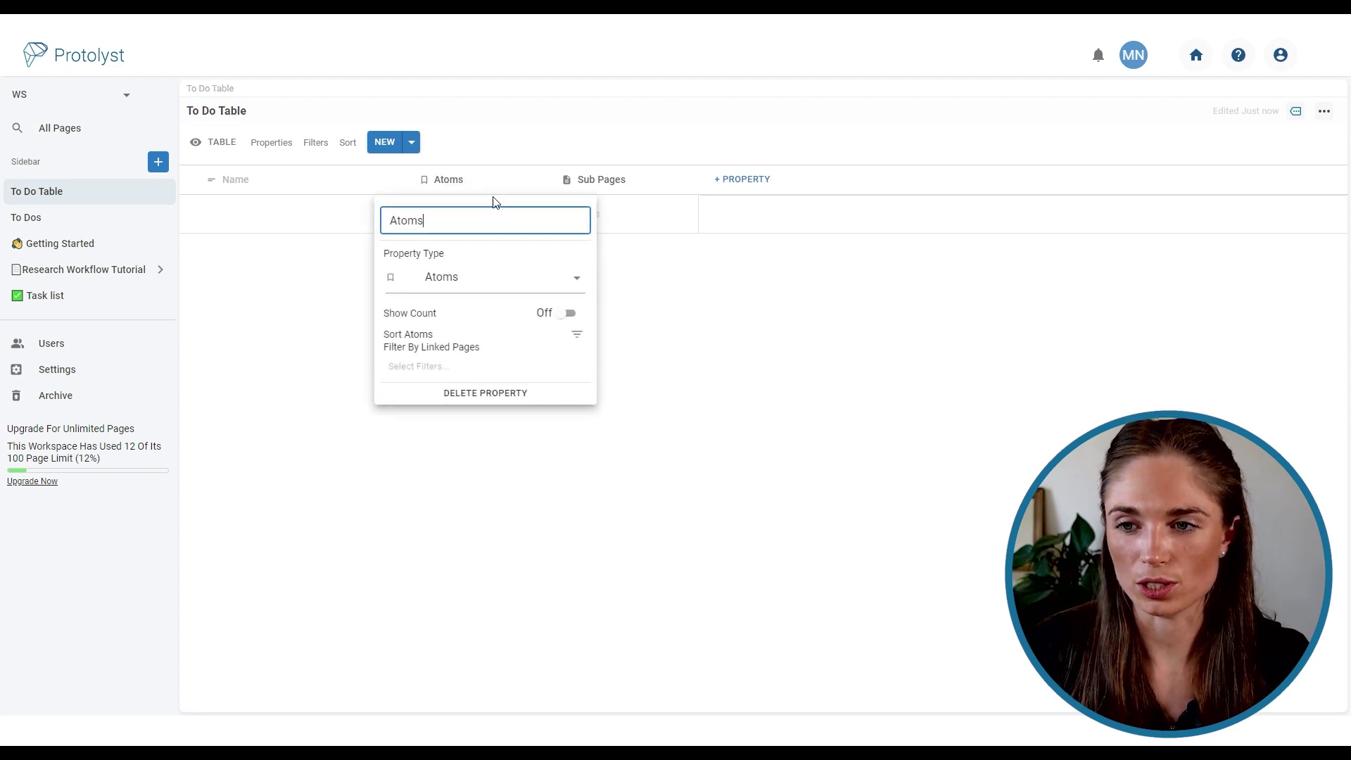
pyautogui.click(484, 393)
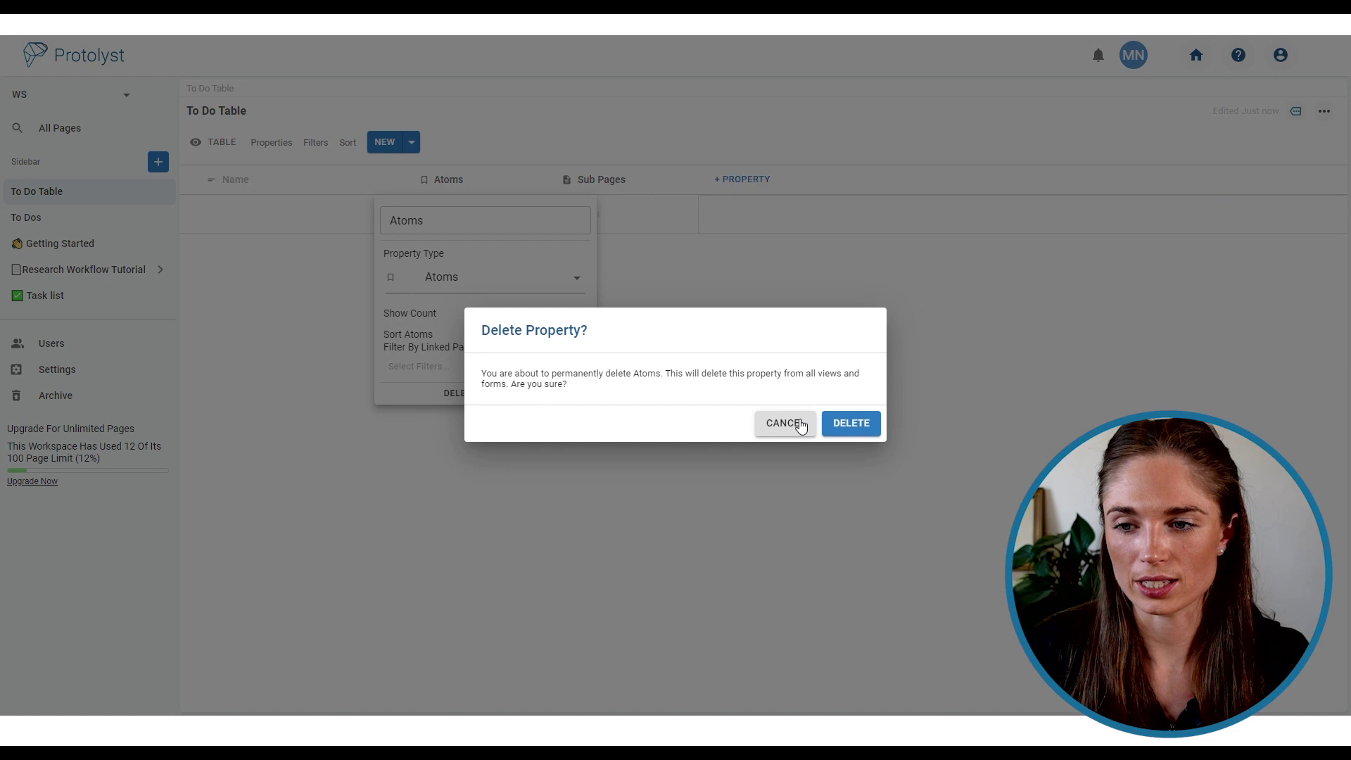
pyautogui.click(869, 423)
# Step: Change the Sub Pages property to the Checkbox type and rename it "Complete?"
pyautogui.click(490, 188)
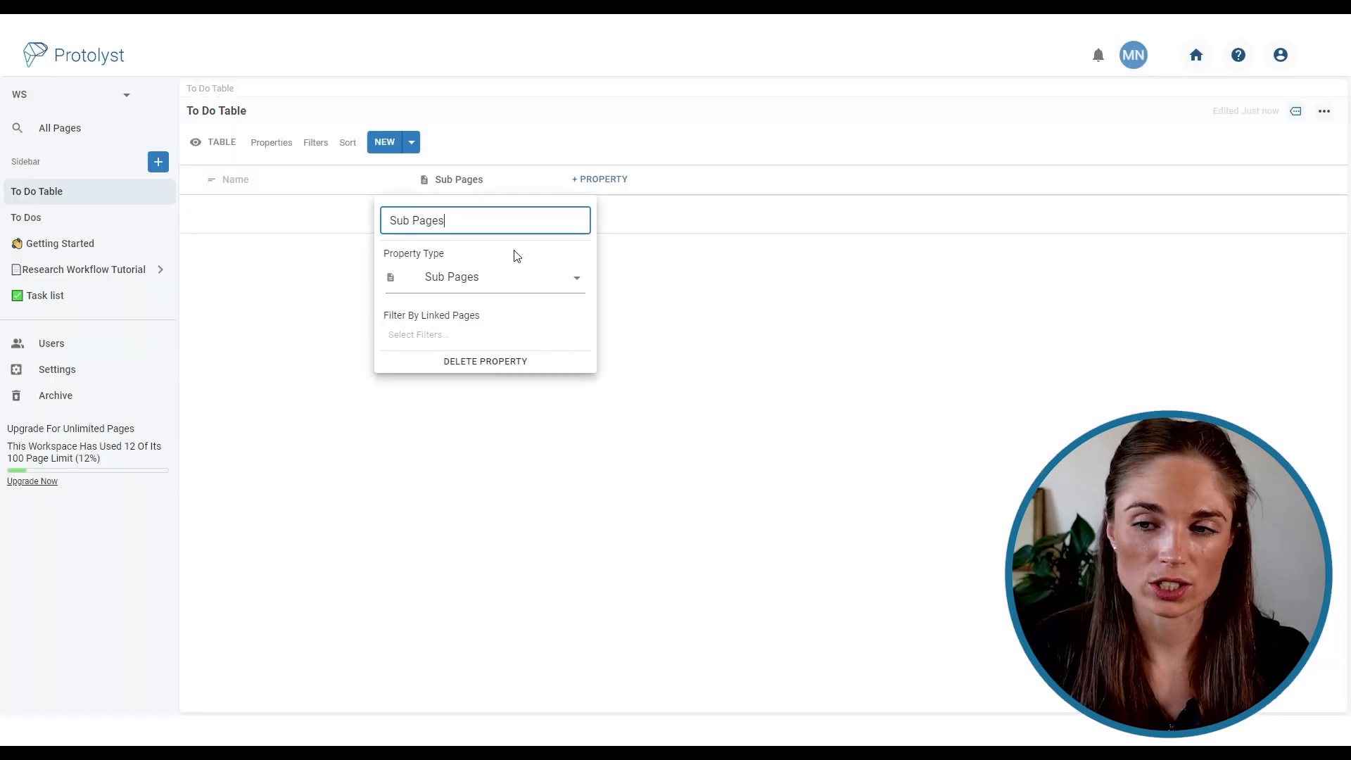
pyautogui.click(525, 280)
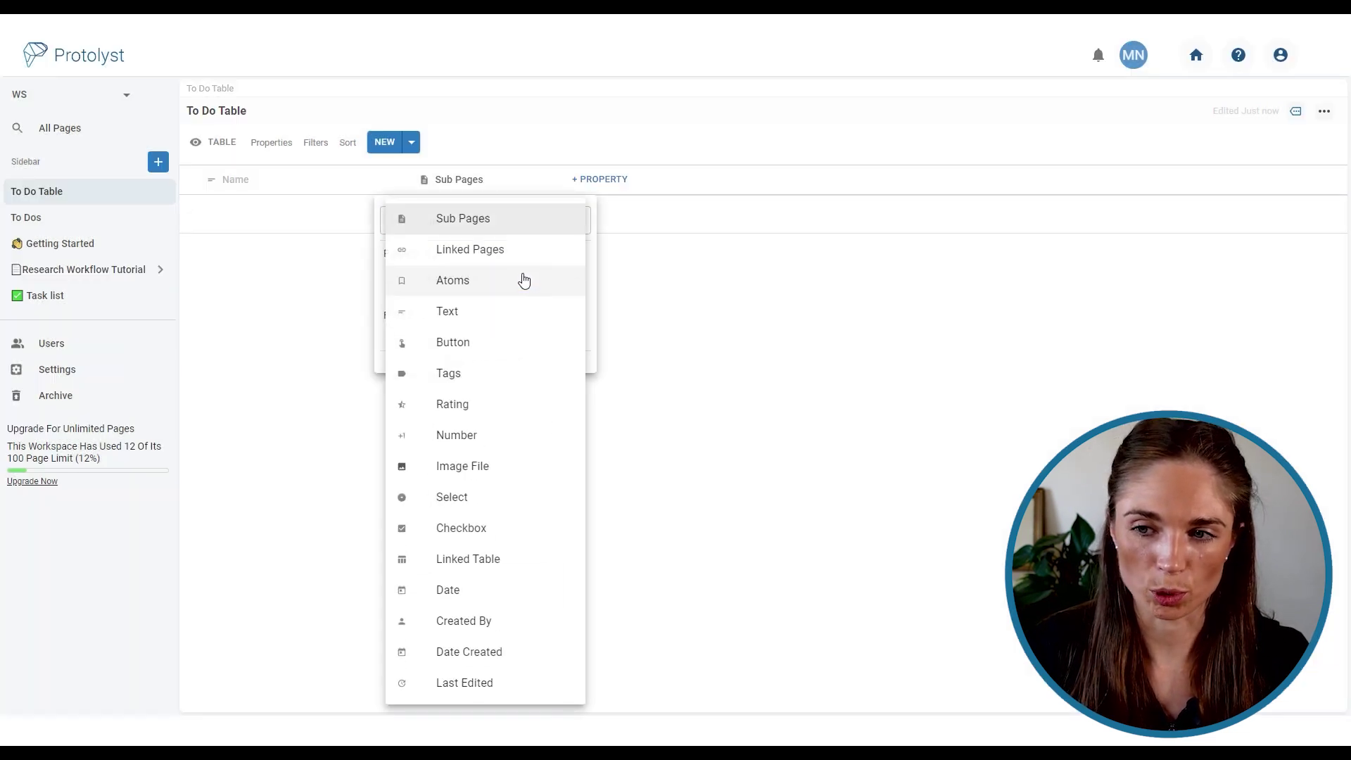
pyautogui.click(479, 528)
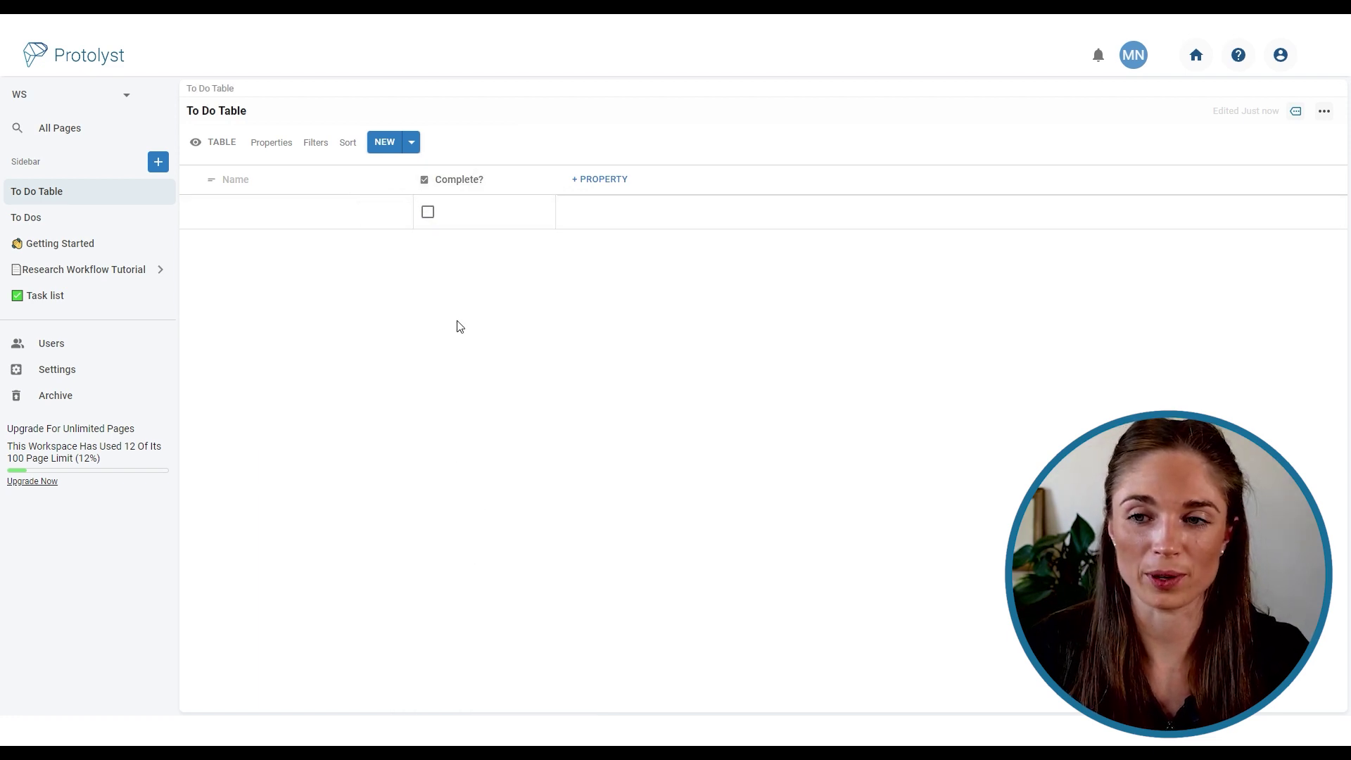
# Step: Add two table entries named "walk the dog" and "prep meeting agenda"
pyautogui.click(339, 219)
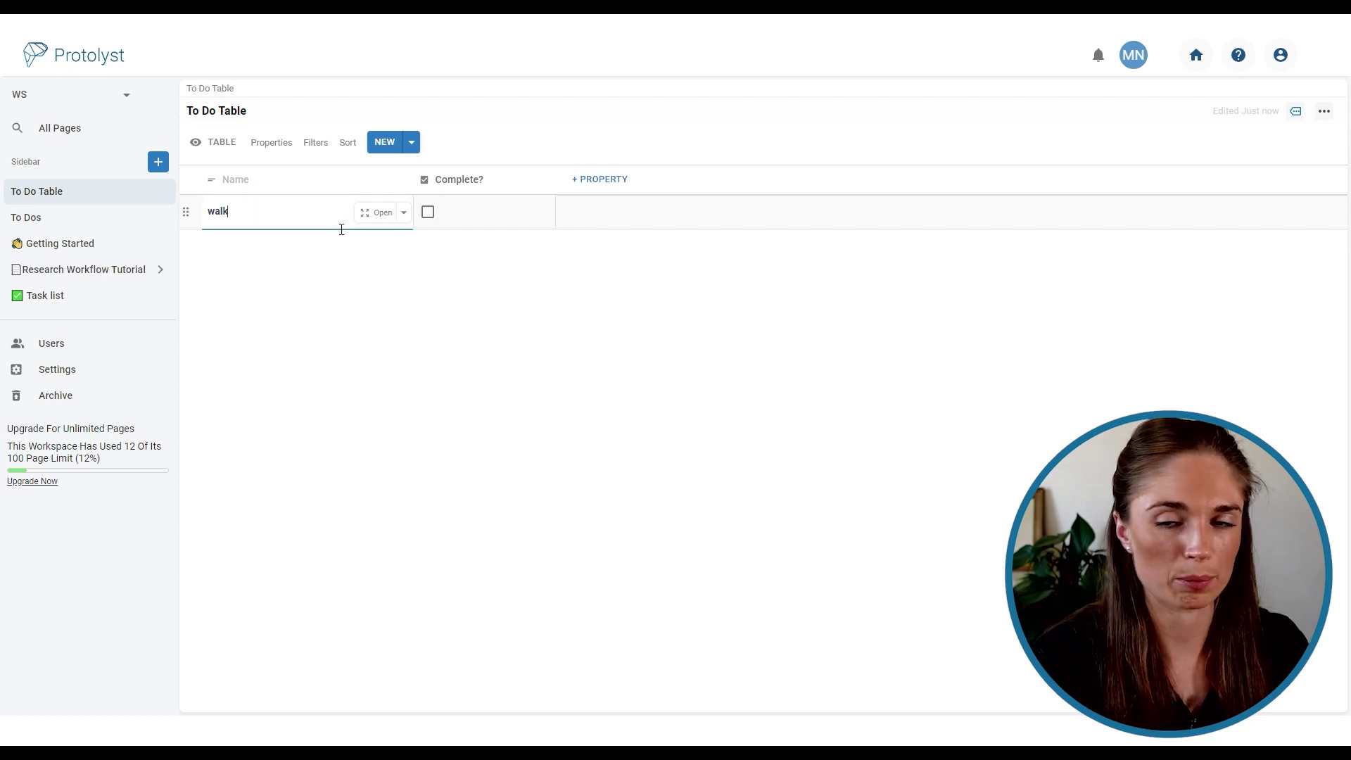
pyautogui.click(380, 143)
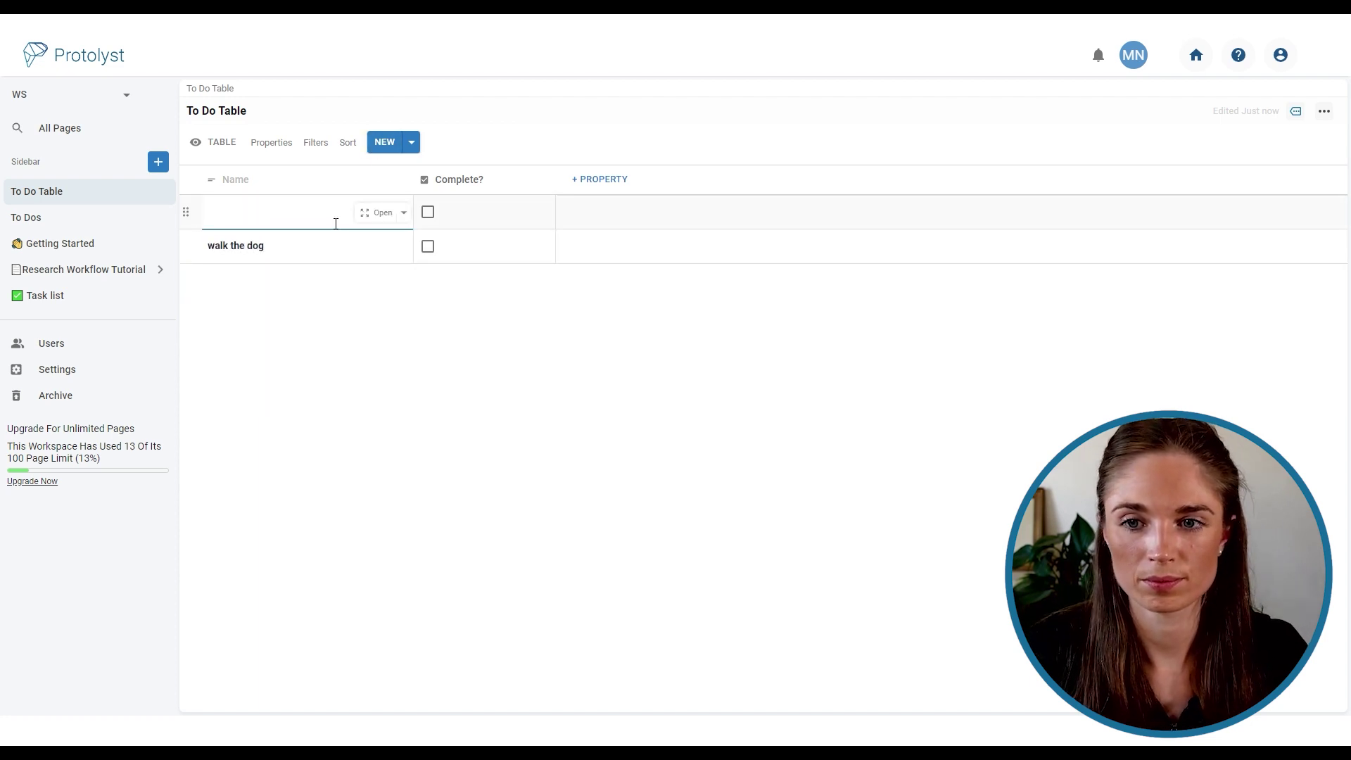
pyautogui.write('prep meeting agenda')
pyautogui.click(437, 340)
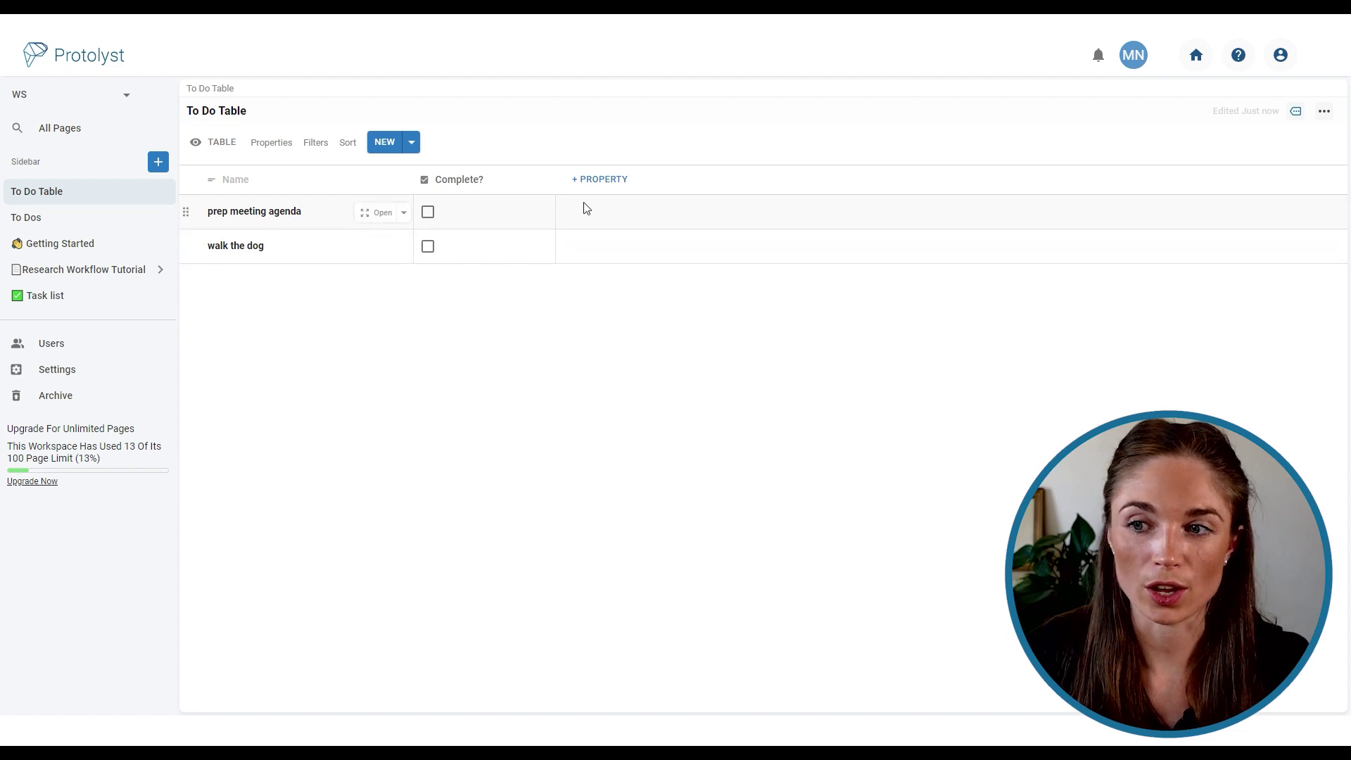
# Step: Add a new property of type Tags to the table and name it "Type"
pyautogui.click(600, 184)
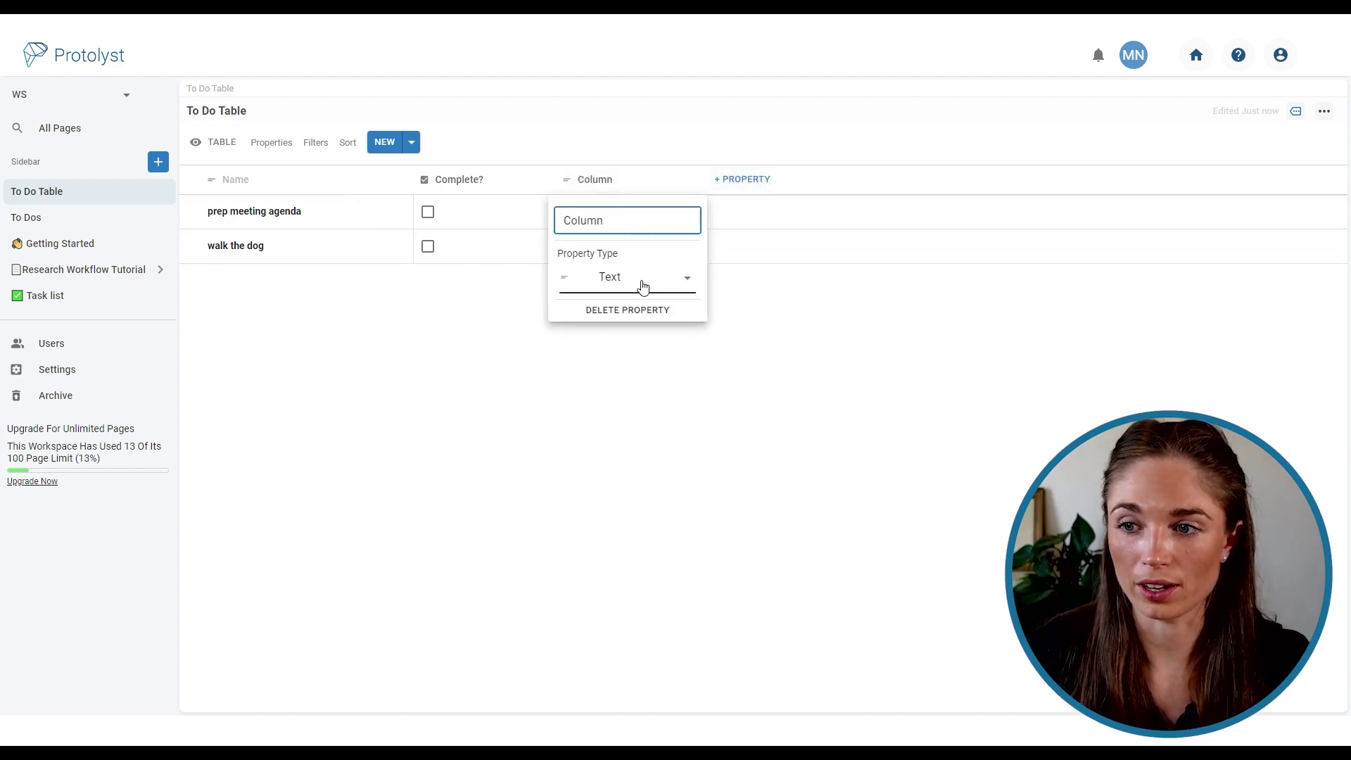
pyautogui.click(641, 285)
pyautogui.click(622, 340)
pyautogui.click(619, 221)
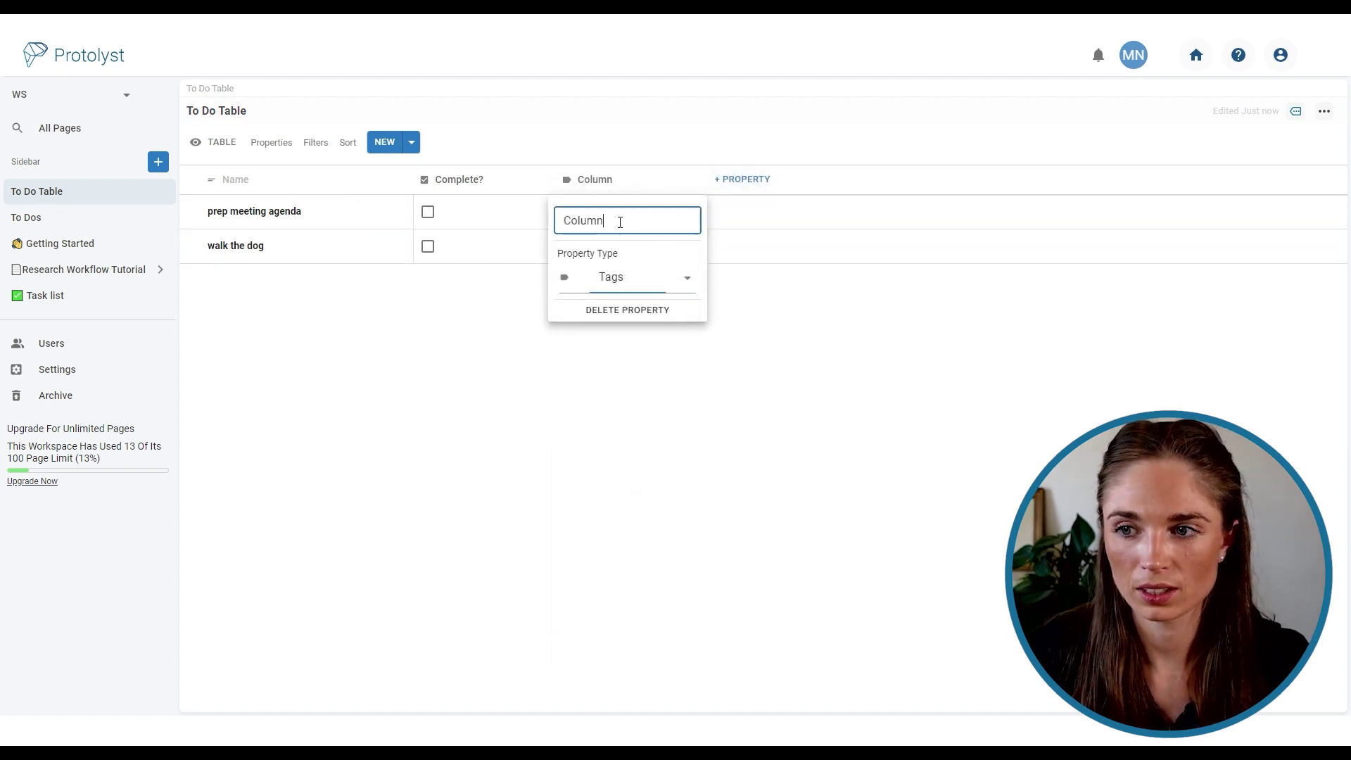
pyautogui.doubleClick(620, 223)
pyautogui.write('Type')
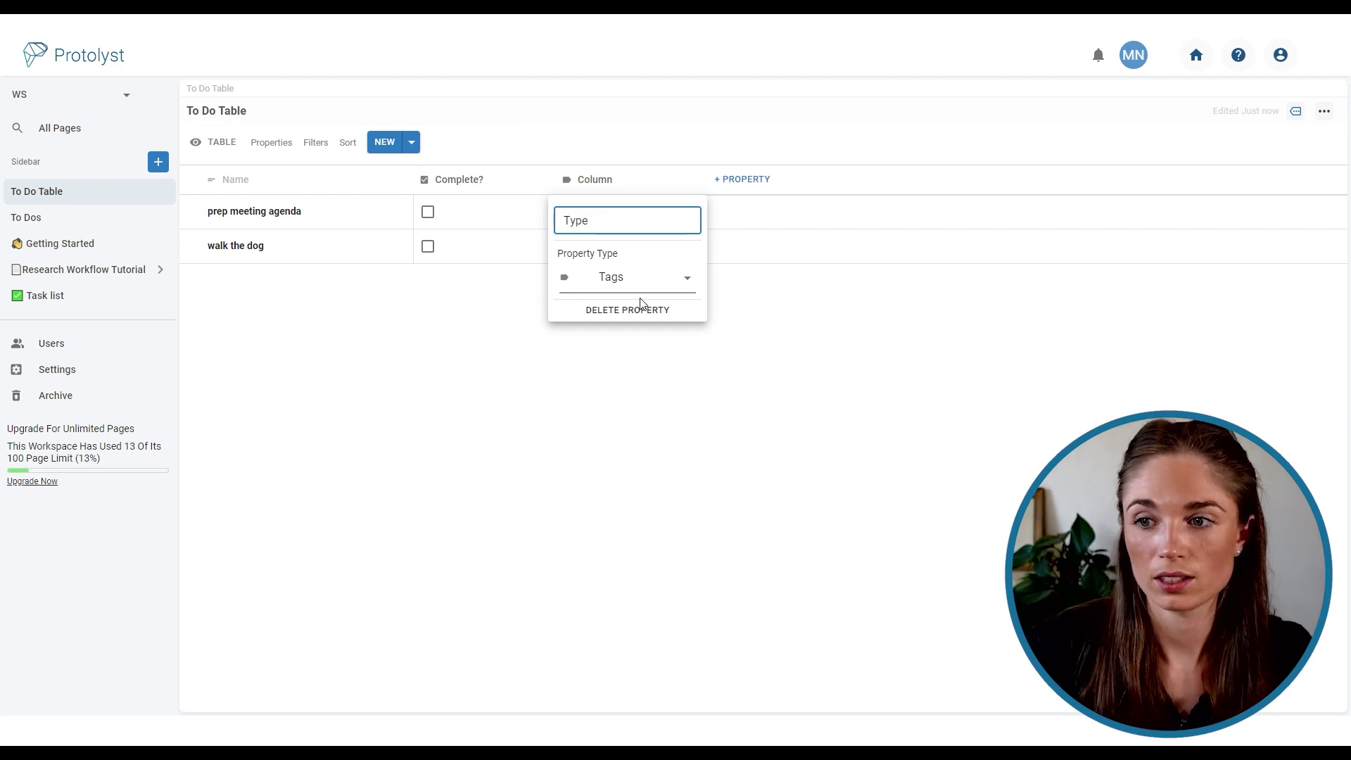
pyautogui.click(657, 351)
# Step: Create the tags "work" and "personal" in the Type cell of the "prep meeting agenda" row
pyautogui.click(622, 226)
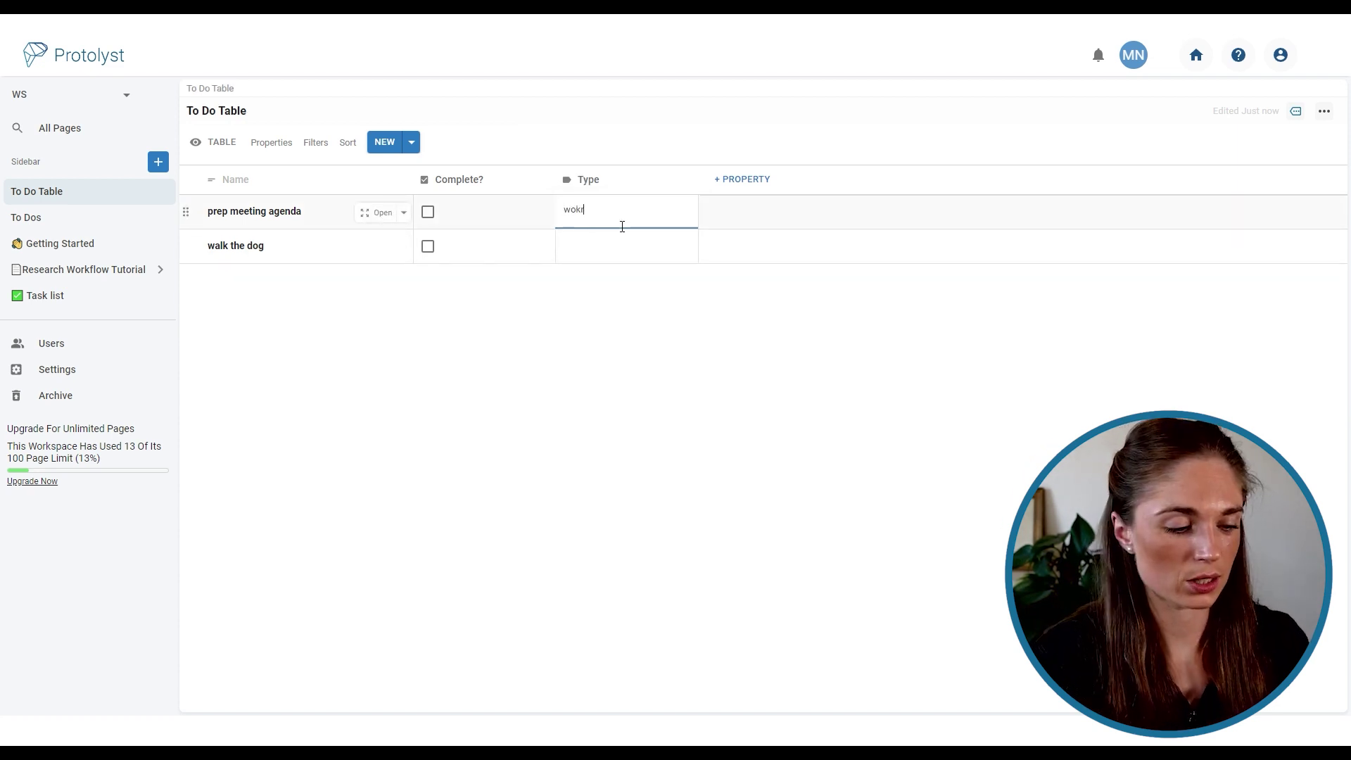
pyautogui.write('work')
pyautogui.press('Return')
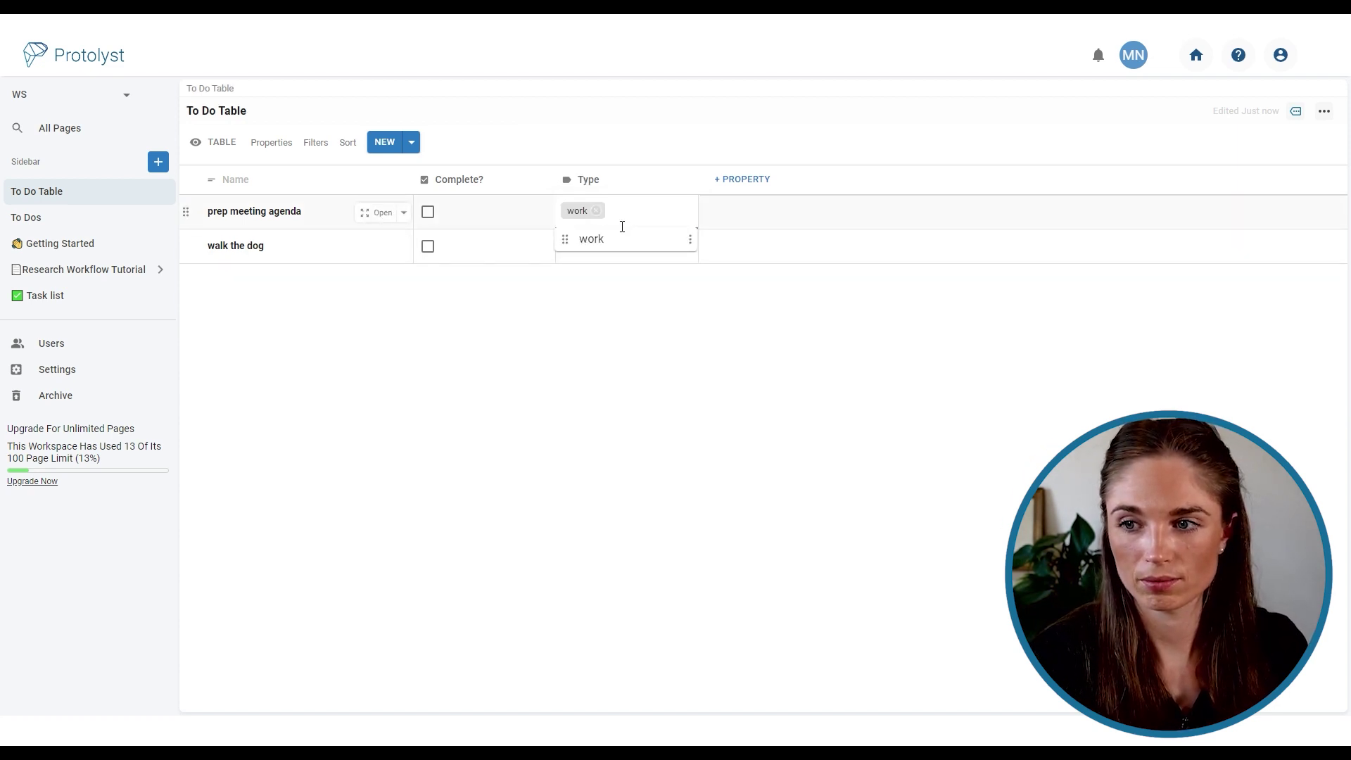
pyautogui.write('personal')
pyautogui.press('Return')
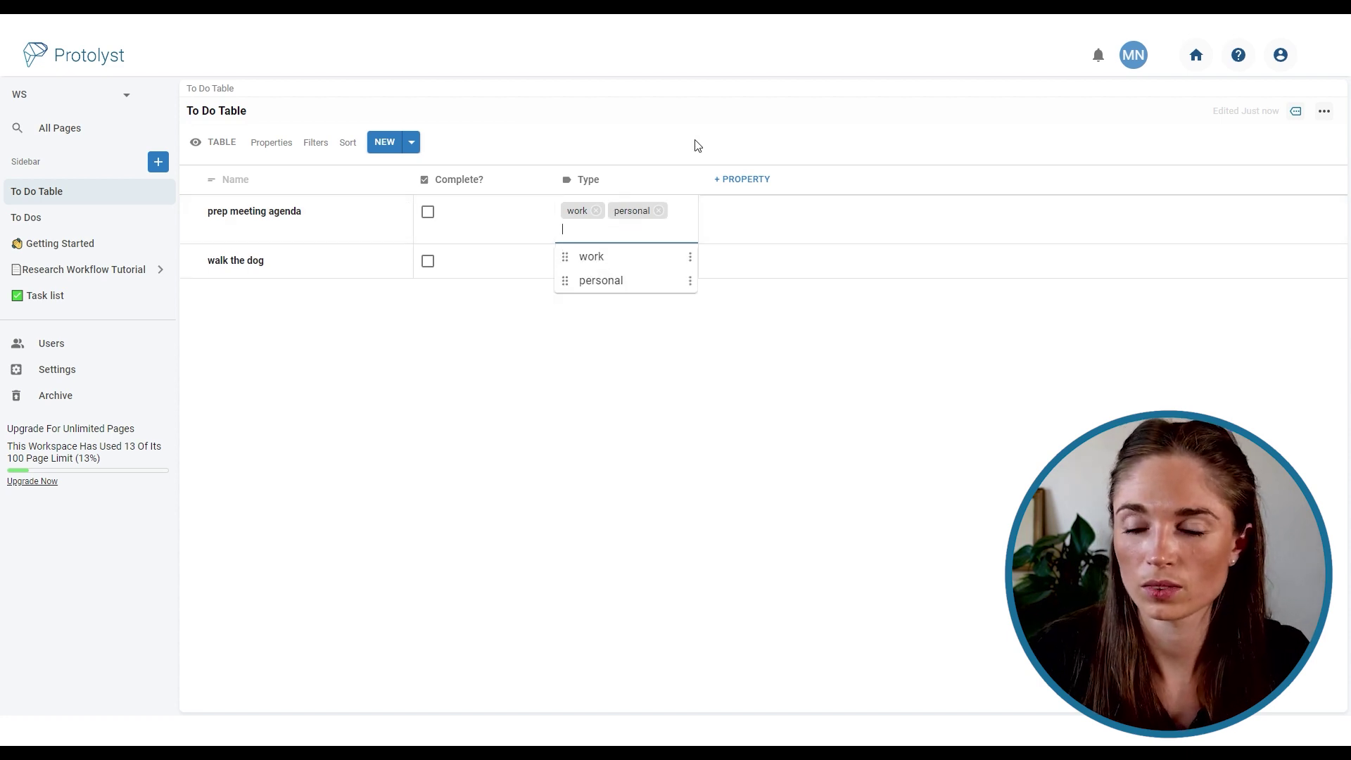
# Step: Remove the "personal" tag from the "prep meeting agenda" row
pyautogui.click(658, 211)
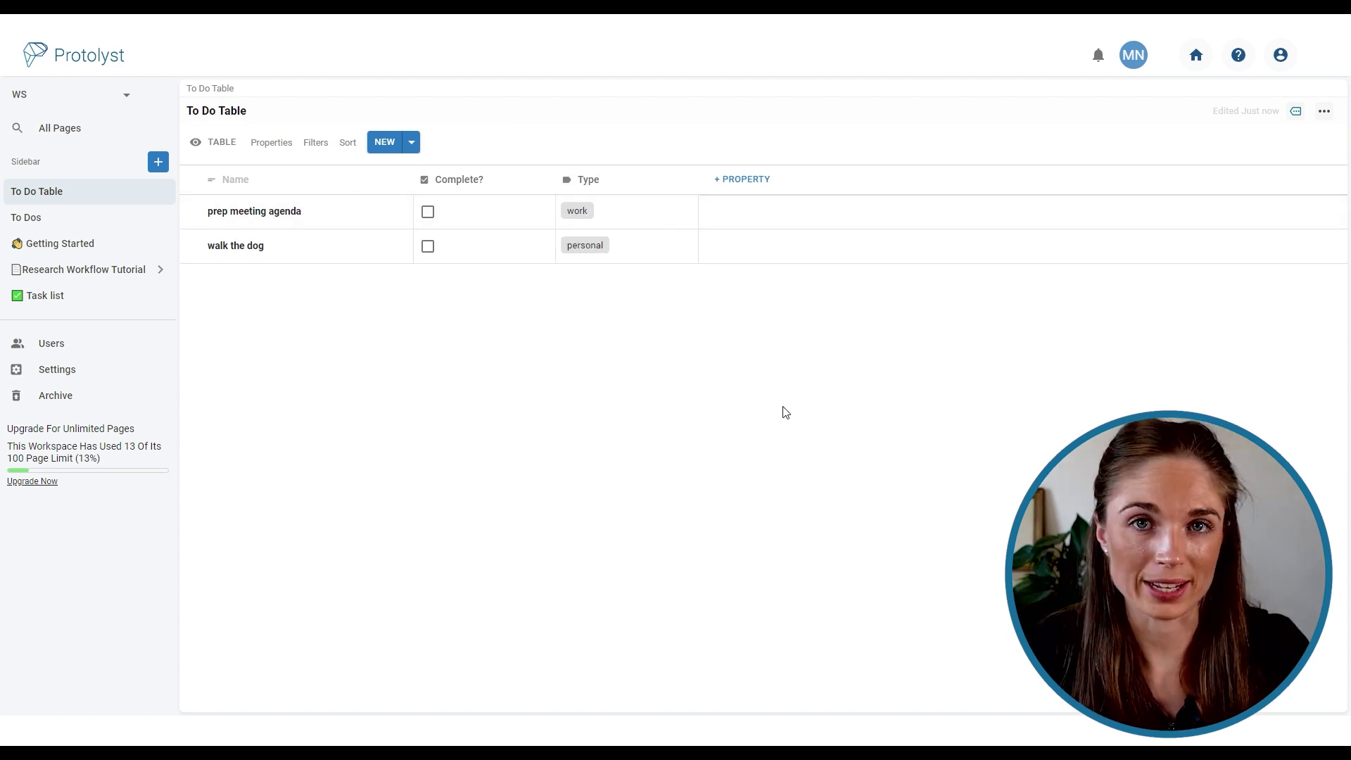
# Step: Add a new property of type Date to the table and name it "Due Date"
pyautogui.click(766, 179)
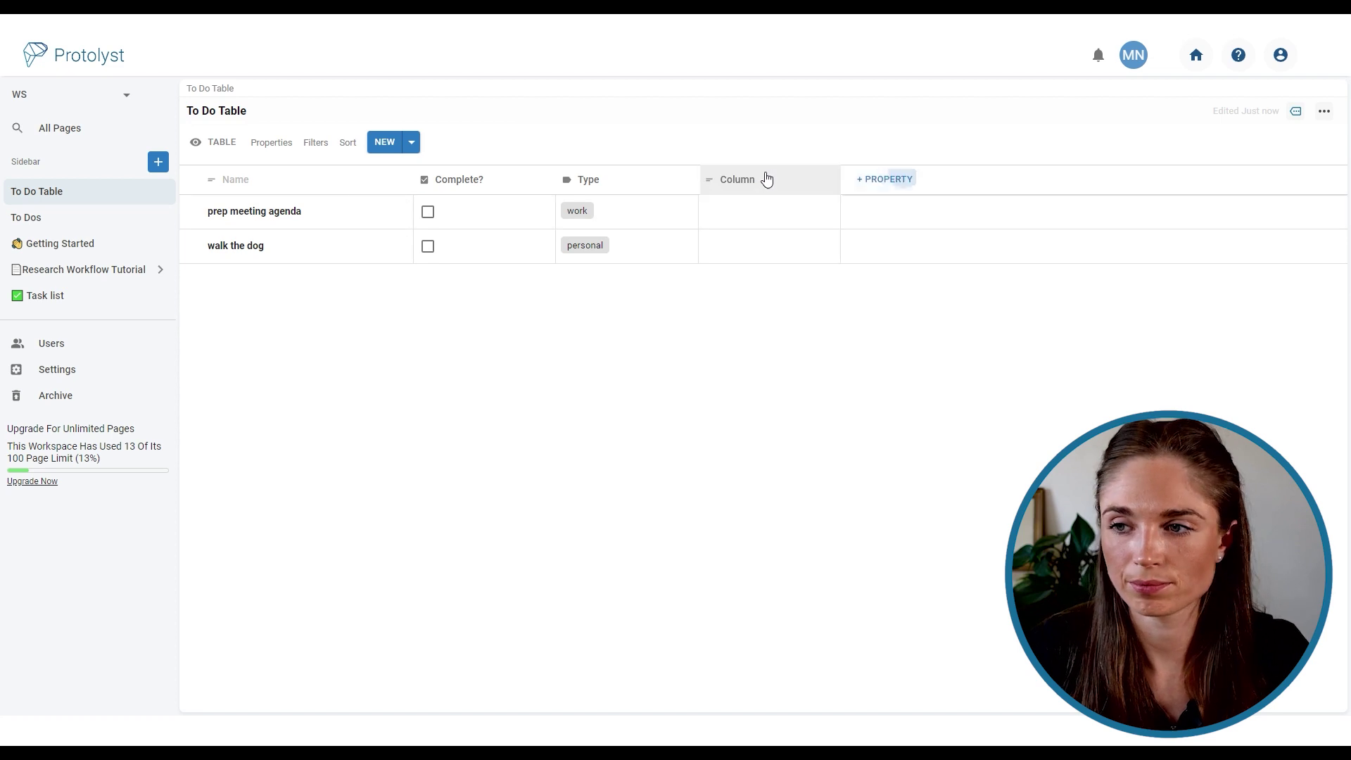
pyautogui.click(763, 180)
pyautogui.click(781, 277)
pyautogui.click(768, 556)
pyautogui.doubleClick(791, 226)
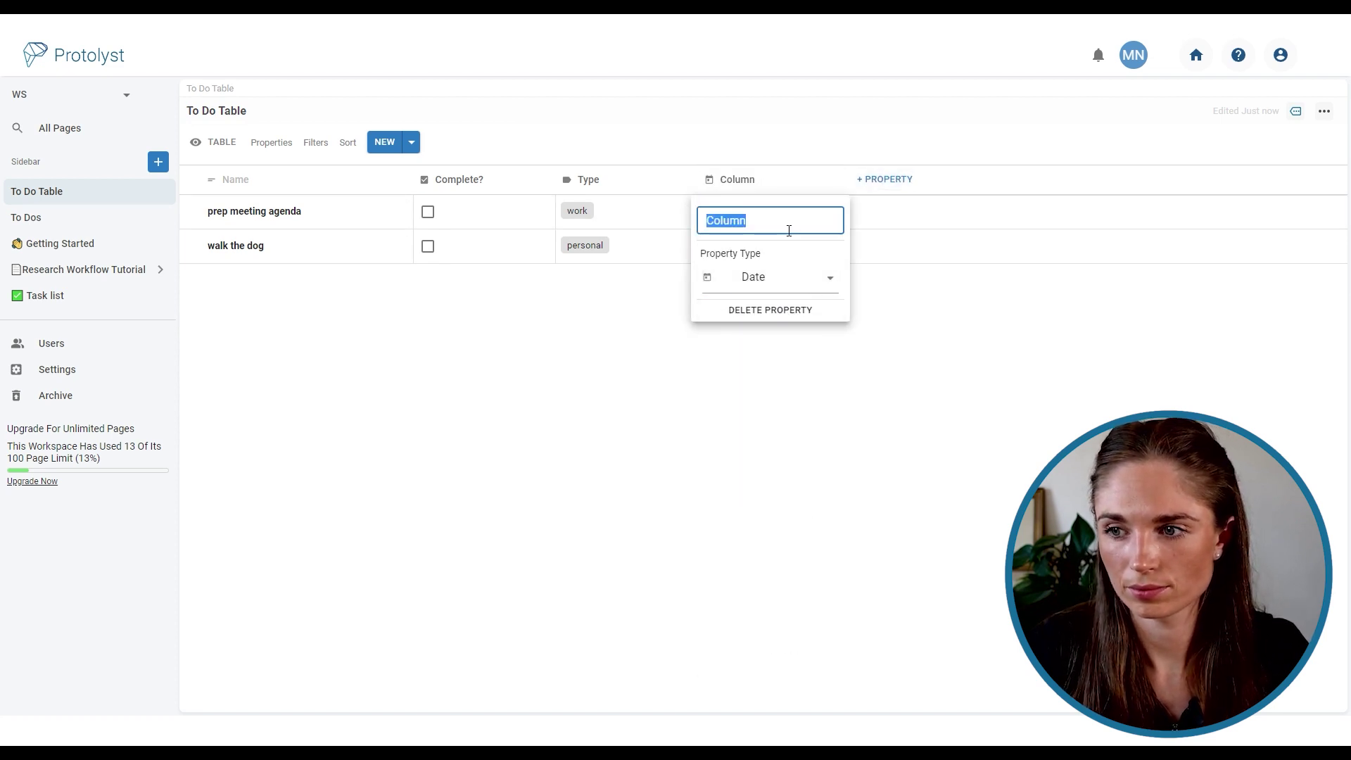
pyautogui.write('Due Date')
pyautogui.click(772, 459)
# Step: Set the due date of "prep meeting agenda" to 05/07/2023
pyautogui.click(770, 224)
pyautogui.click(770, 320)
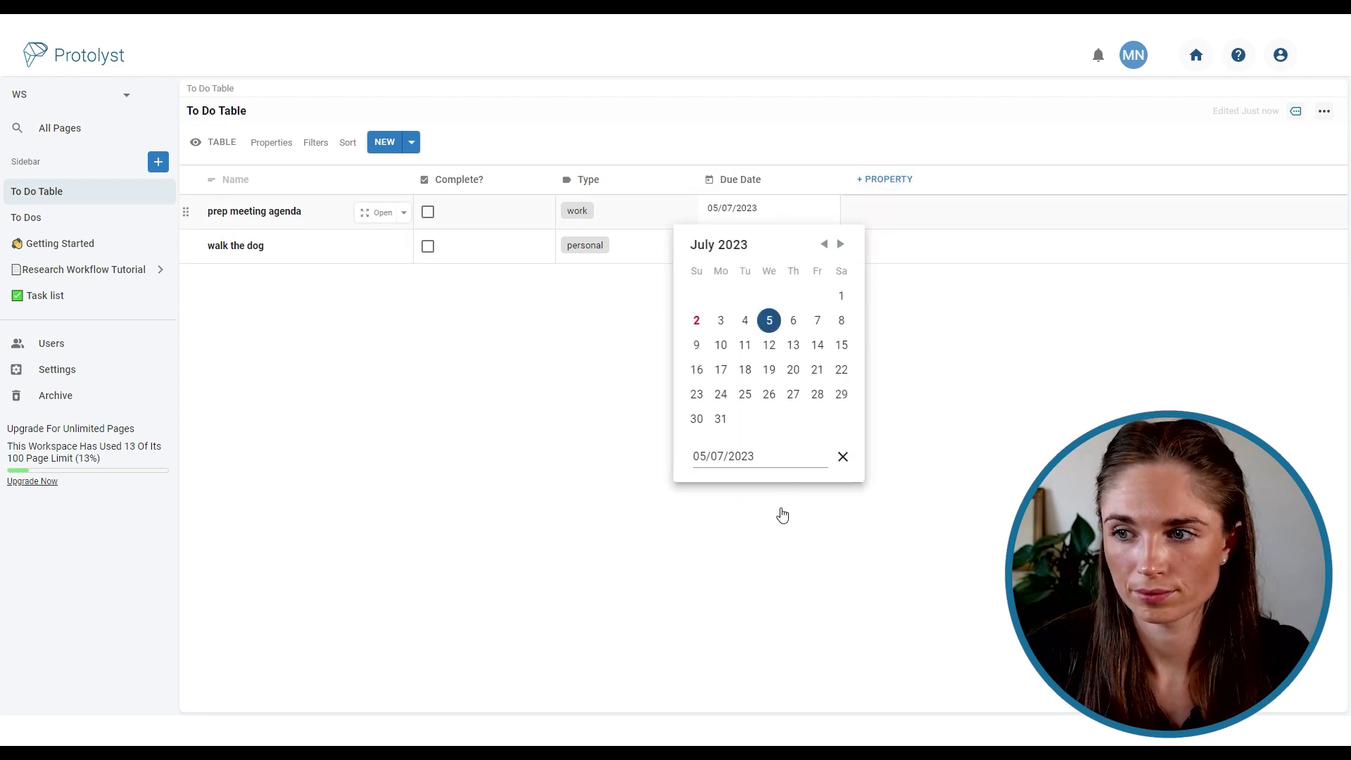
pyautogui.click(774, 246)
pyautogui.click(1110, 366)
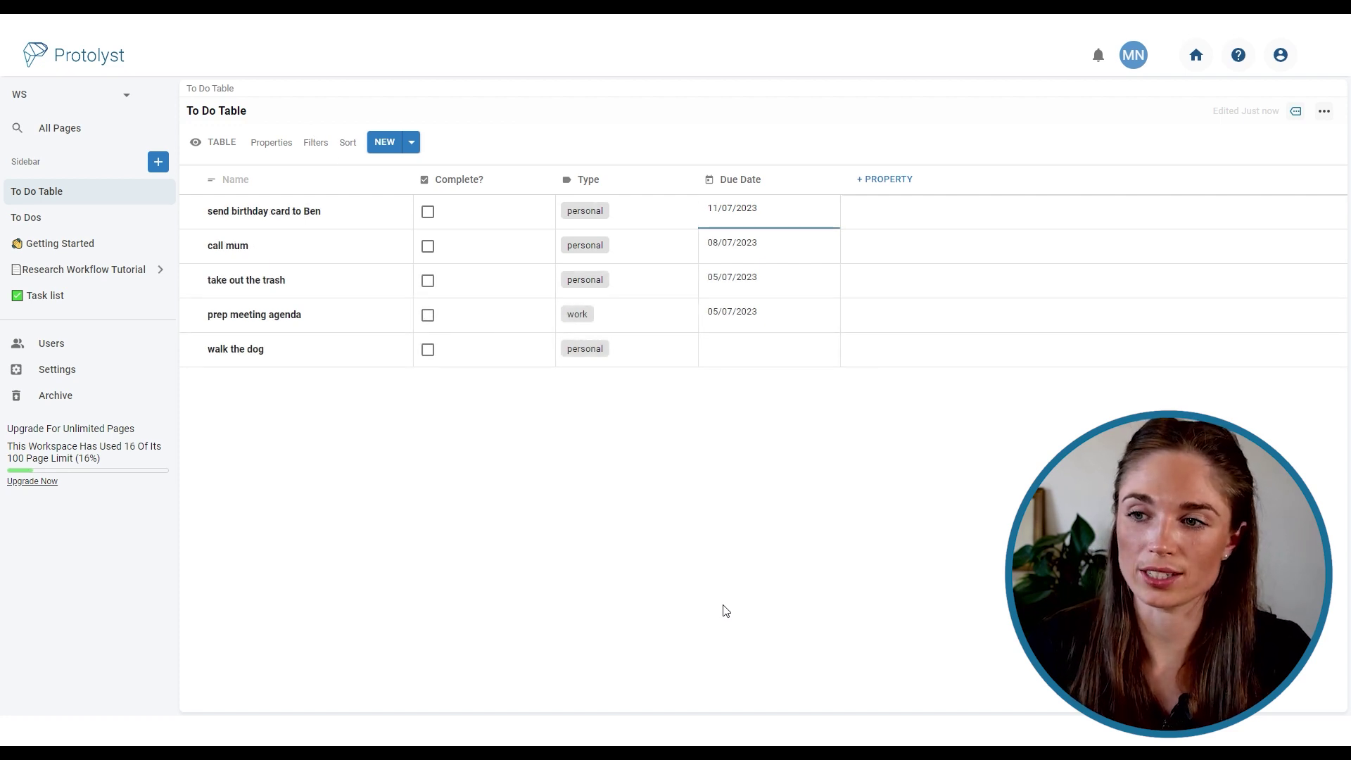
# Step: Sort the to-do table by Due Date in ascending order
pyautogui.click(345, 143)
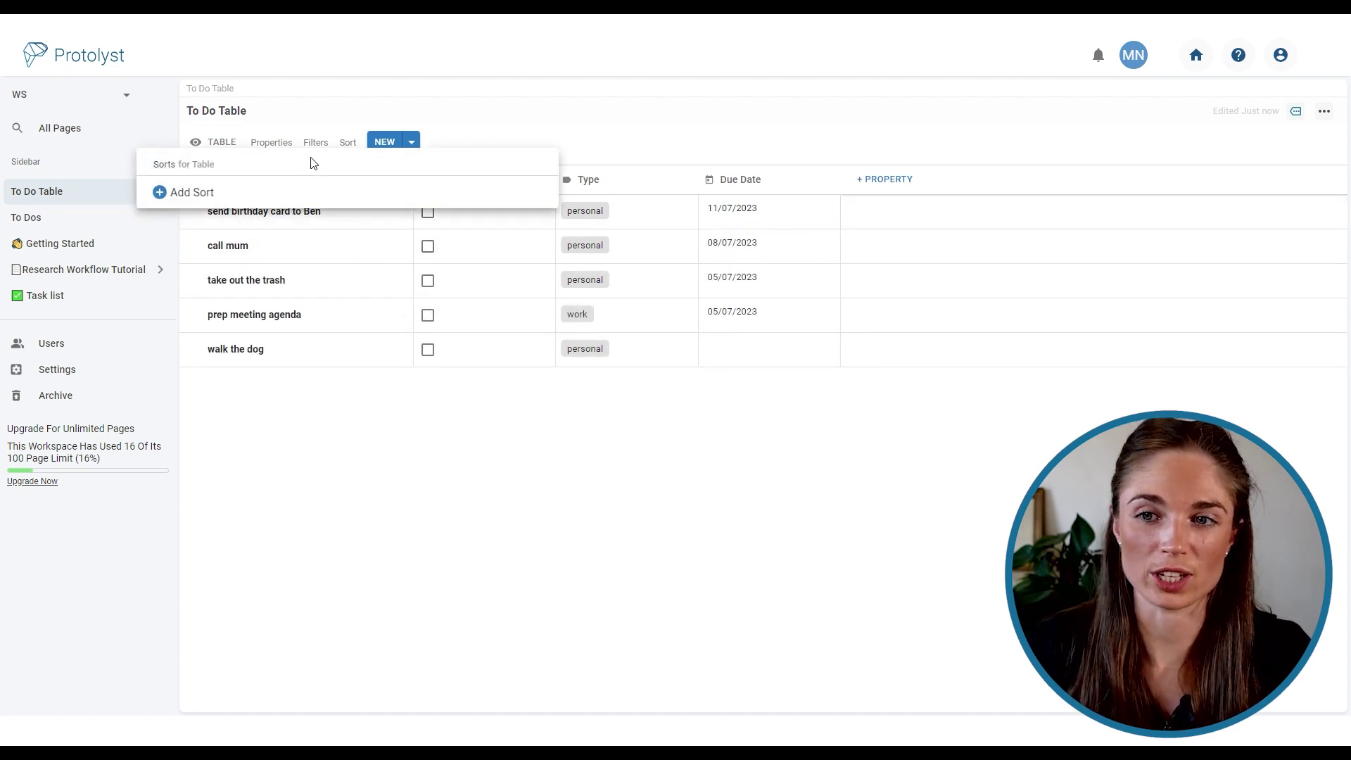
pyautogui.click(197, 194)
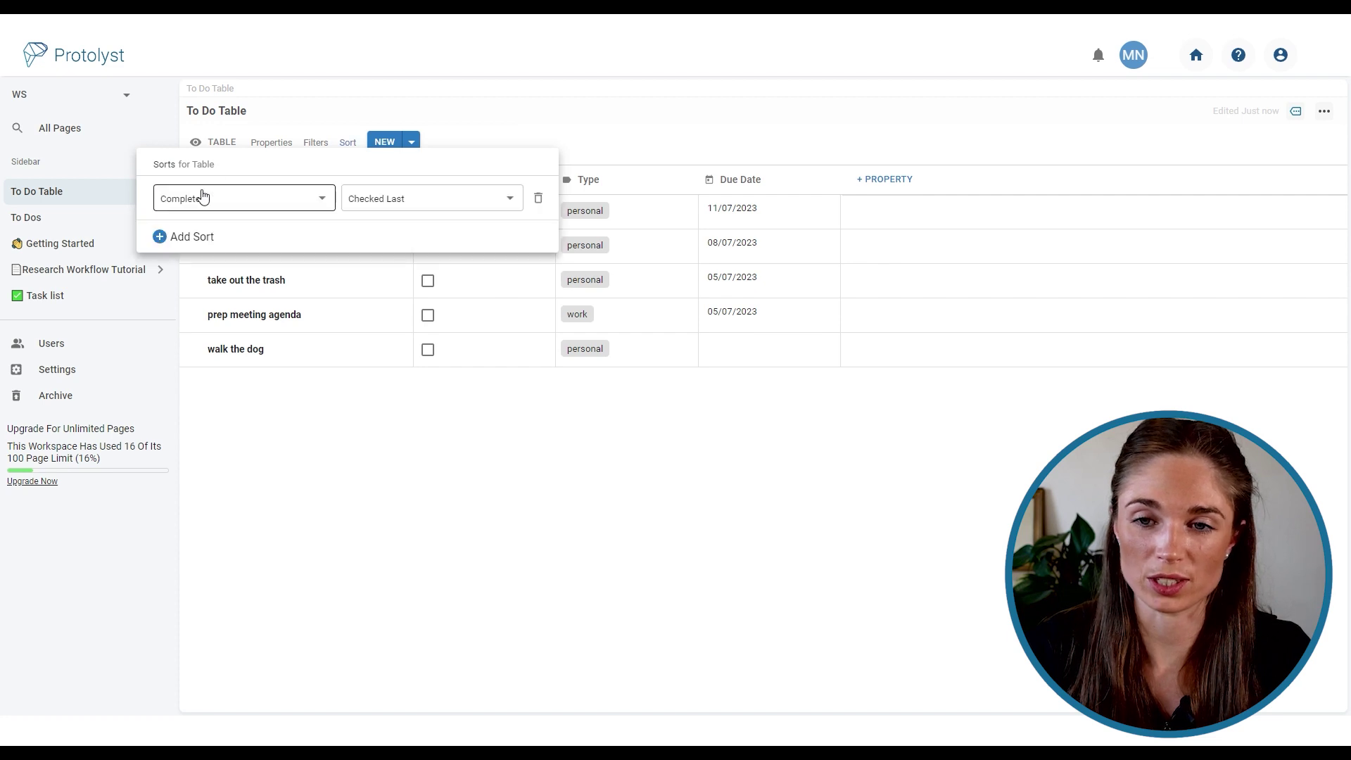
pyautogui.click(314, 200)
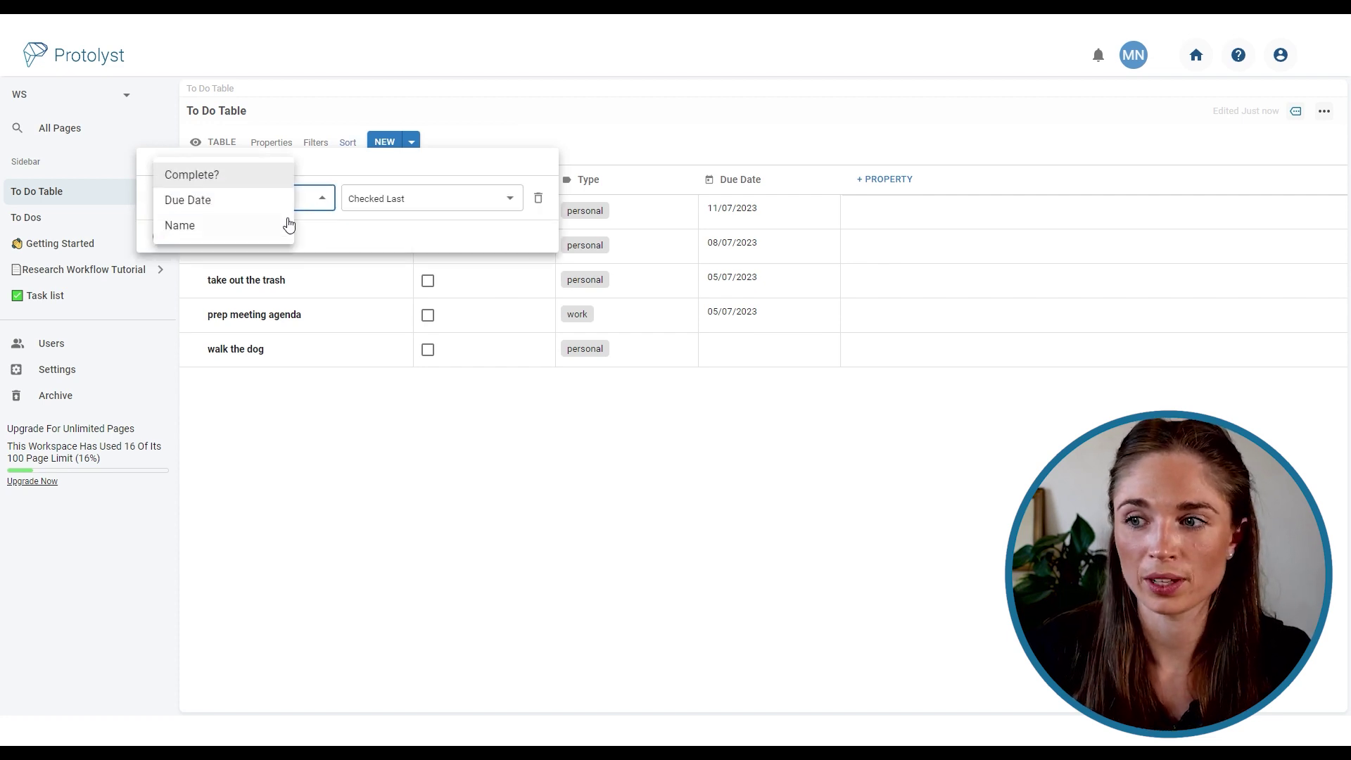
pyautogui.click(224, 204)
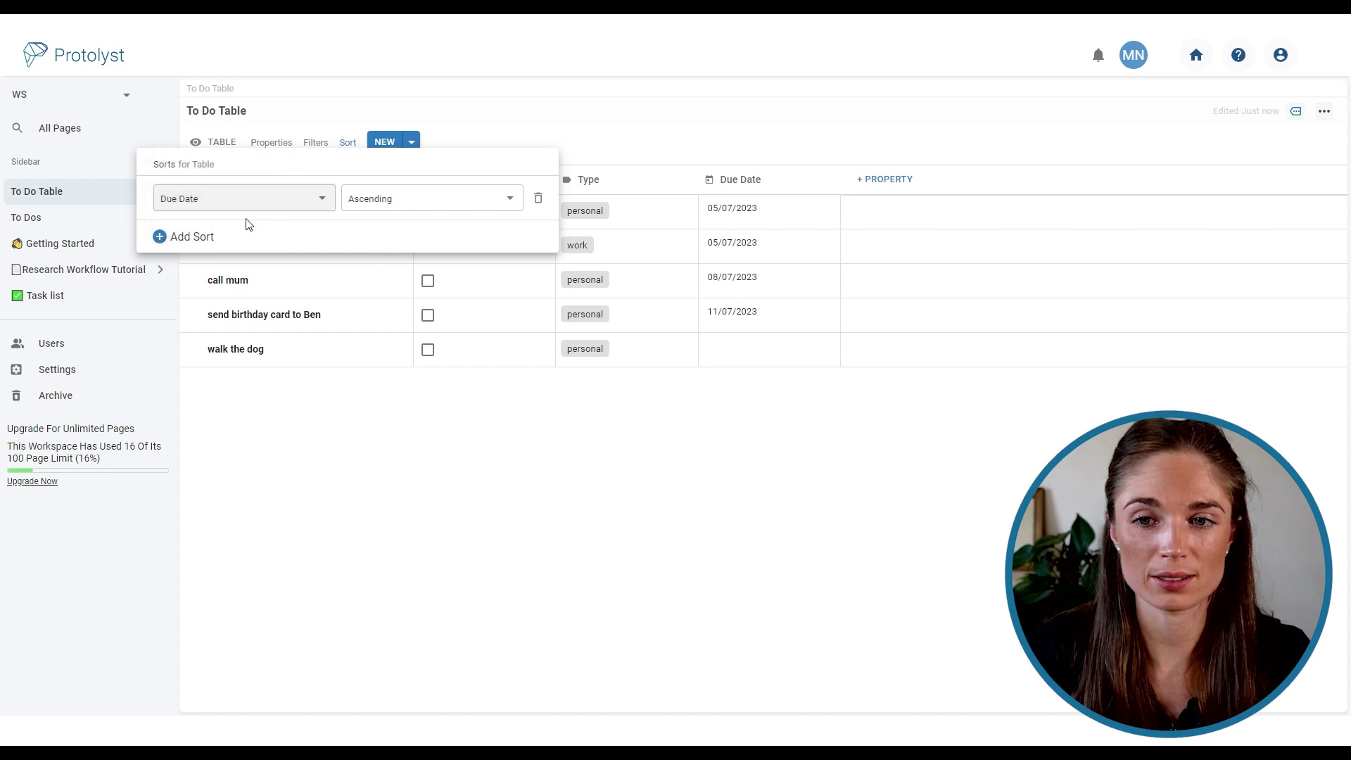
pyautogui.click(504, 205)
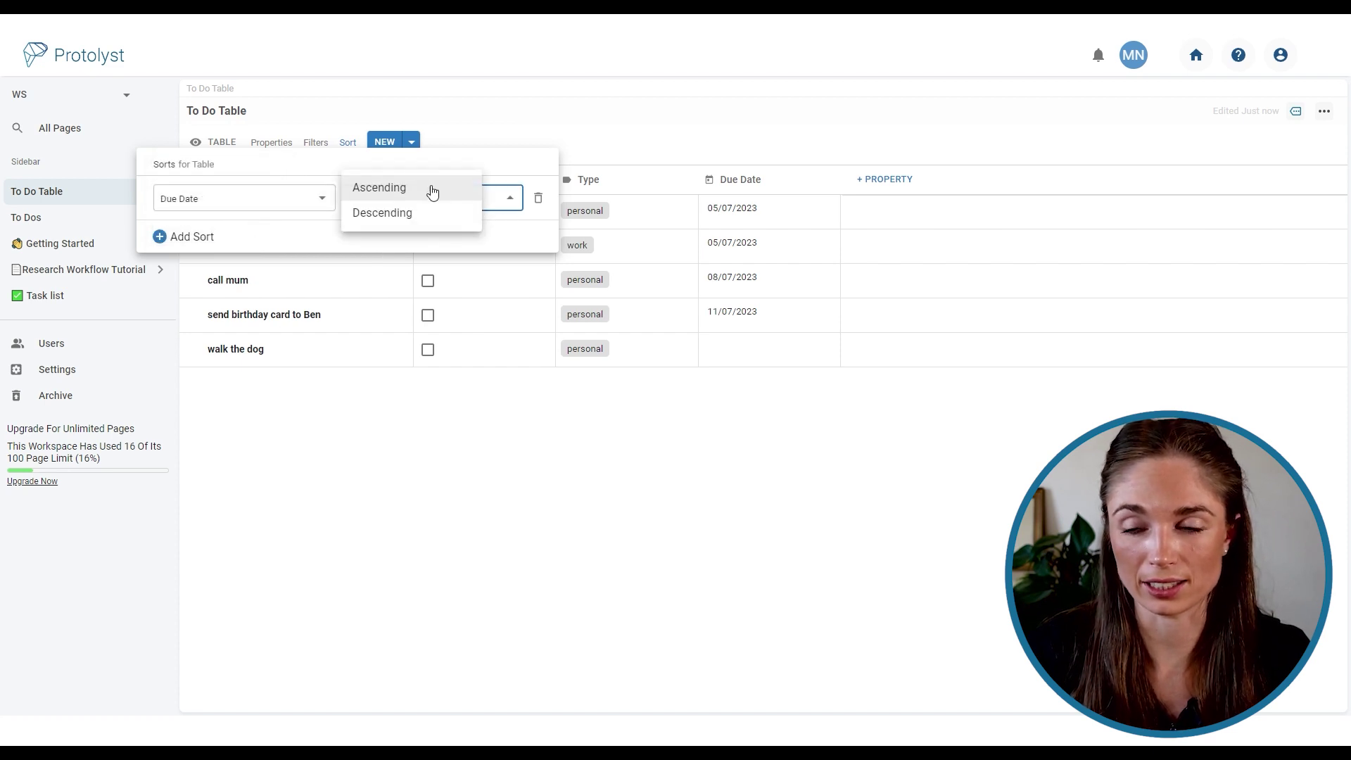
pyautogui.click(437, 190)
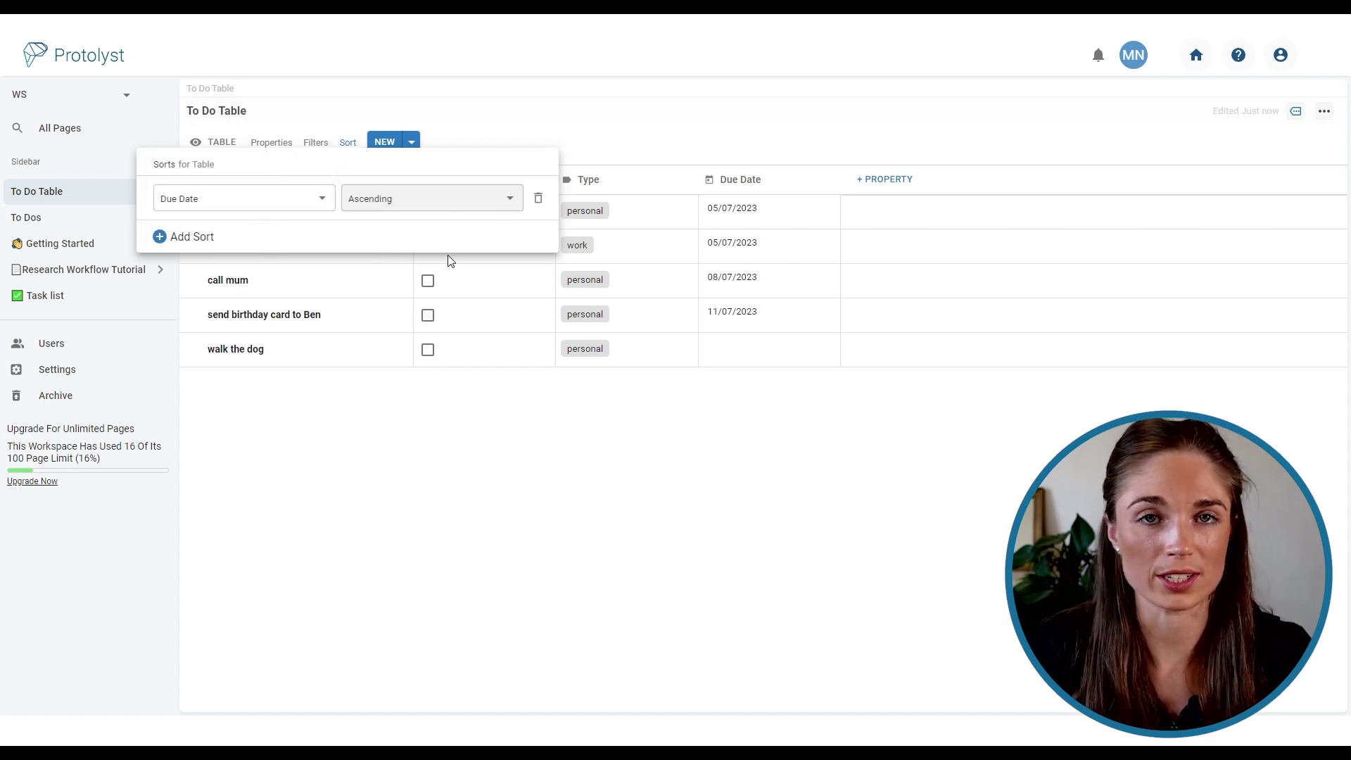
pyautogui.click(551, 481)
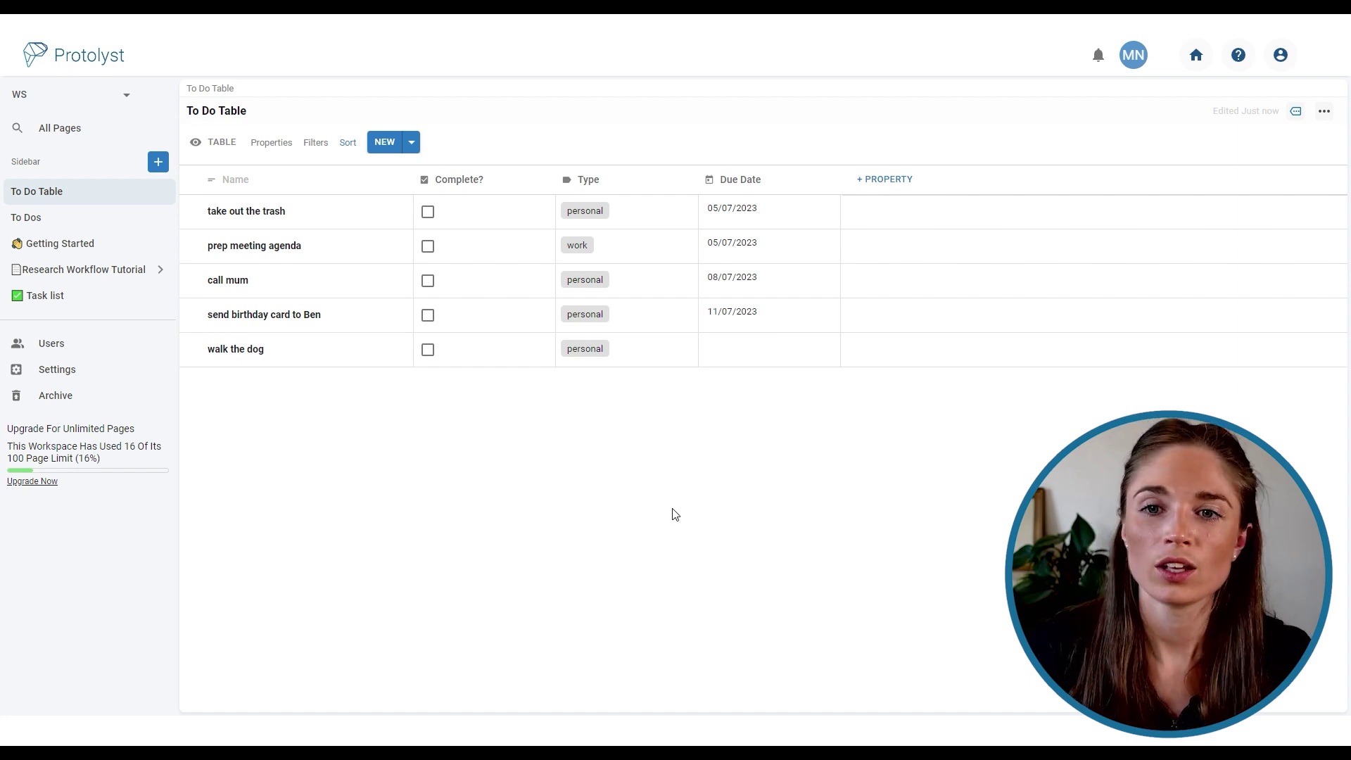
# Step: Create a new text page in the sidebar for "Project A"
pyautogui.click(158, 161)
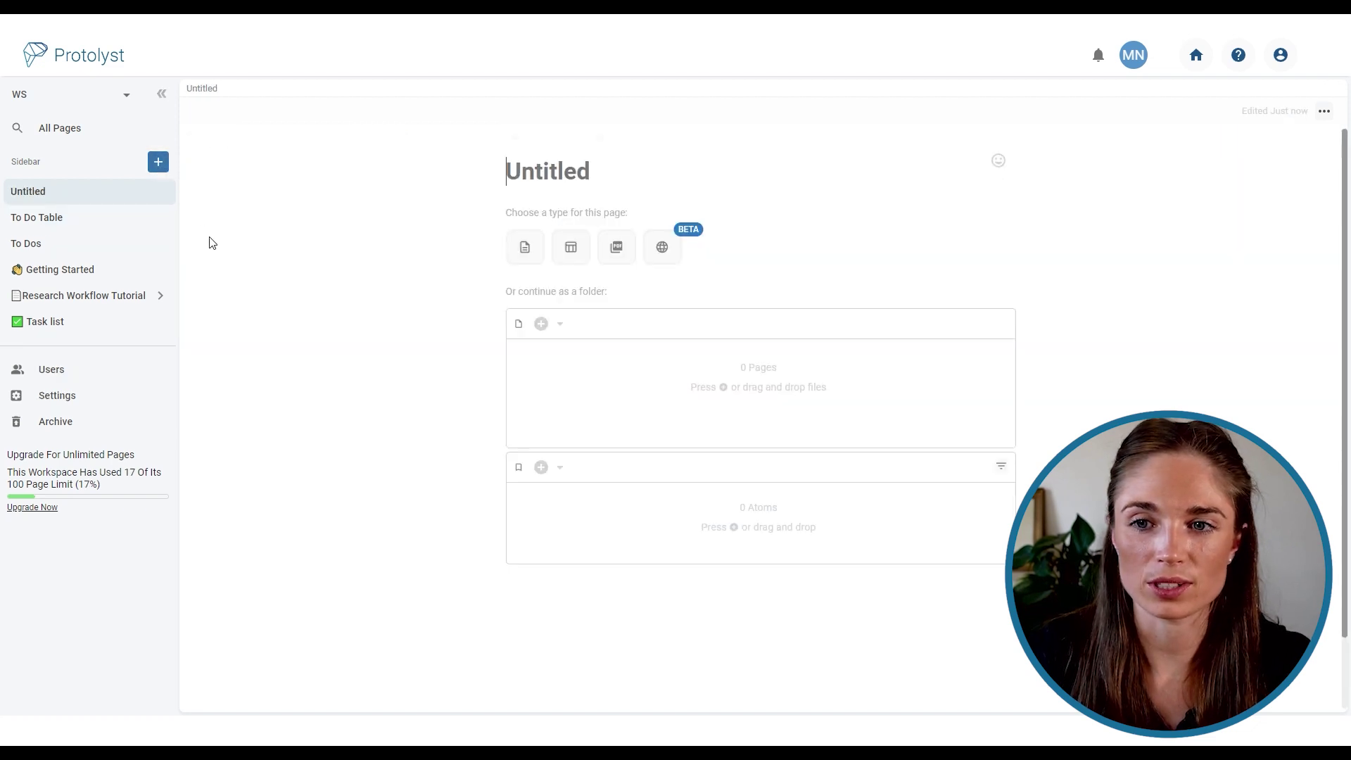
pyautogui.click(527, 248)
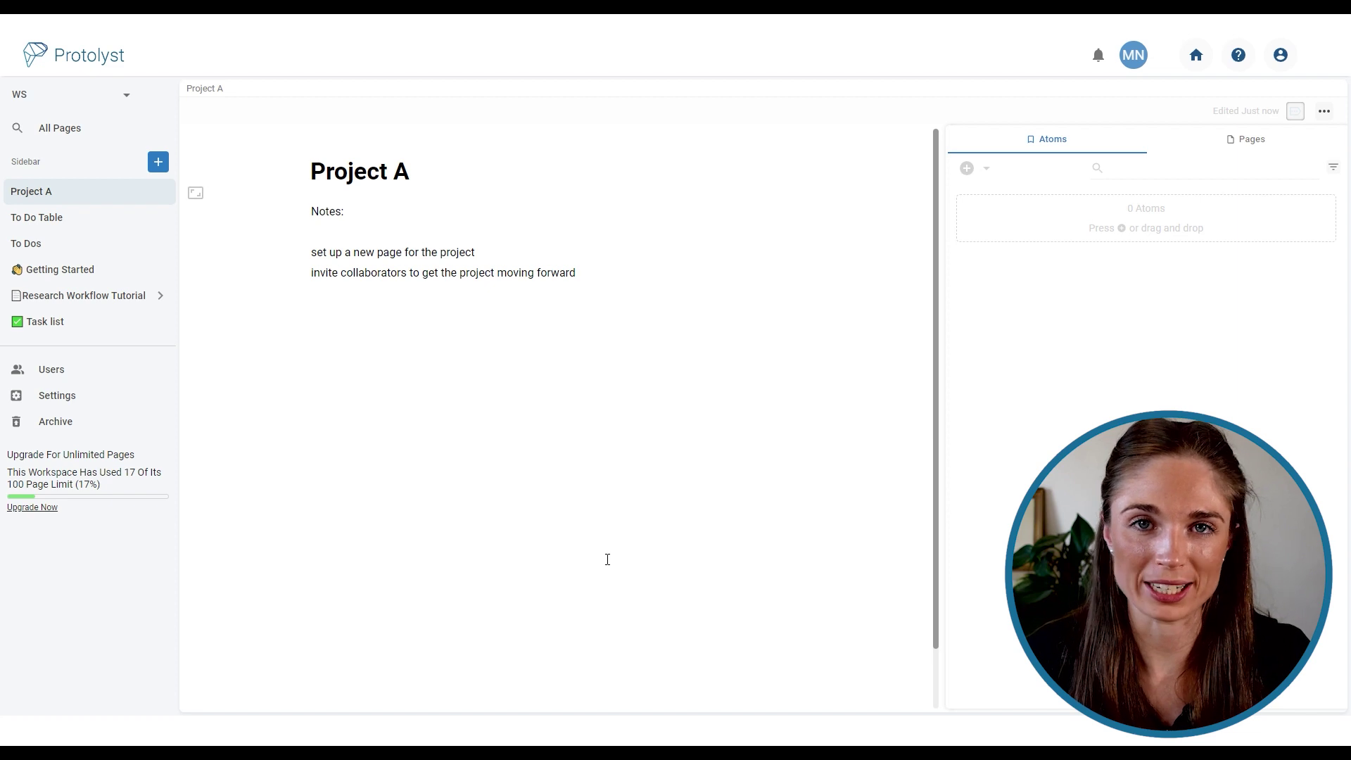
# Step: Capture the line "invite collaborators to get the project moving forward" as an atom and link it to a new "invite collaborators" page in To Do Table
pyautogui.moveTo(577, 274); pyautogui.dragTo(317, 285)
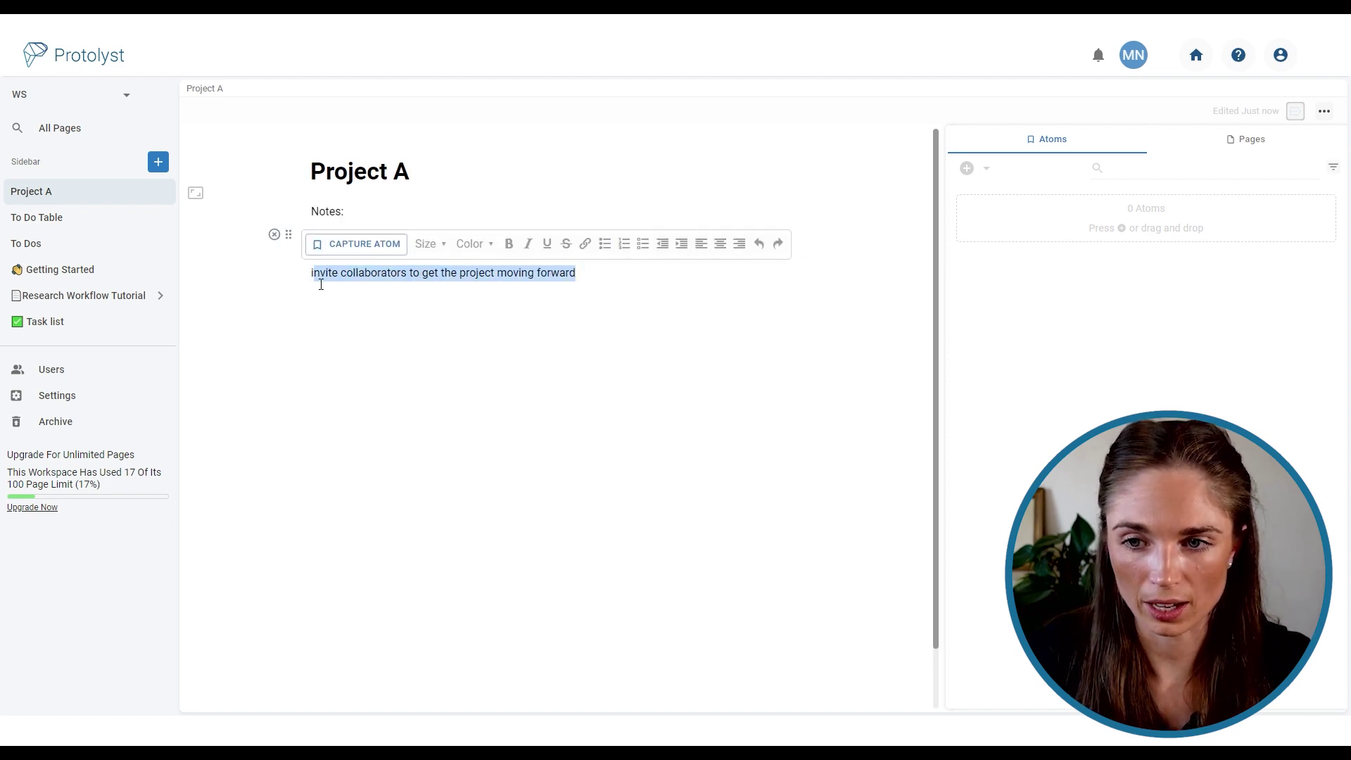
pyautogui.click(361, 244)
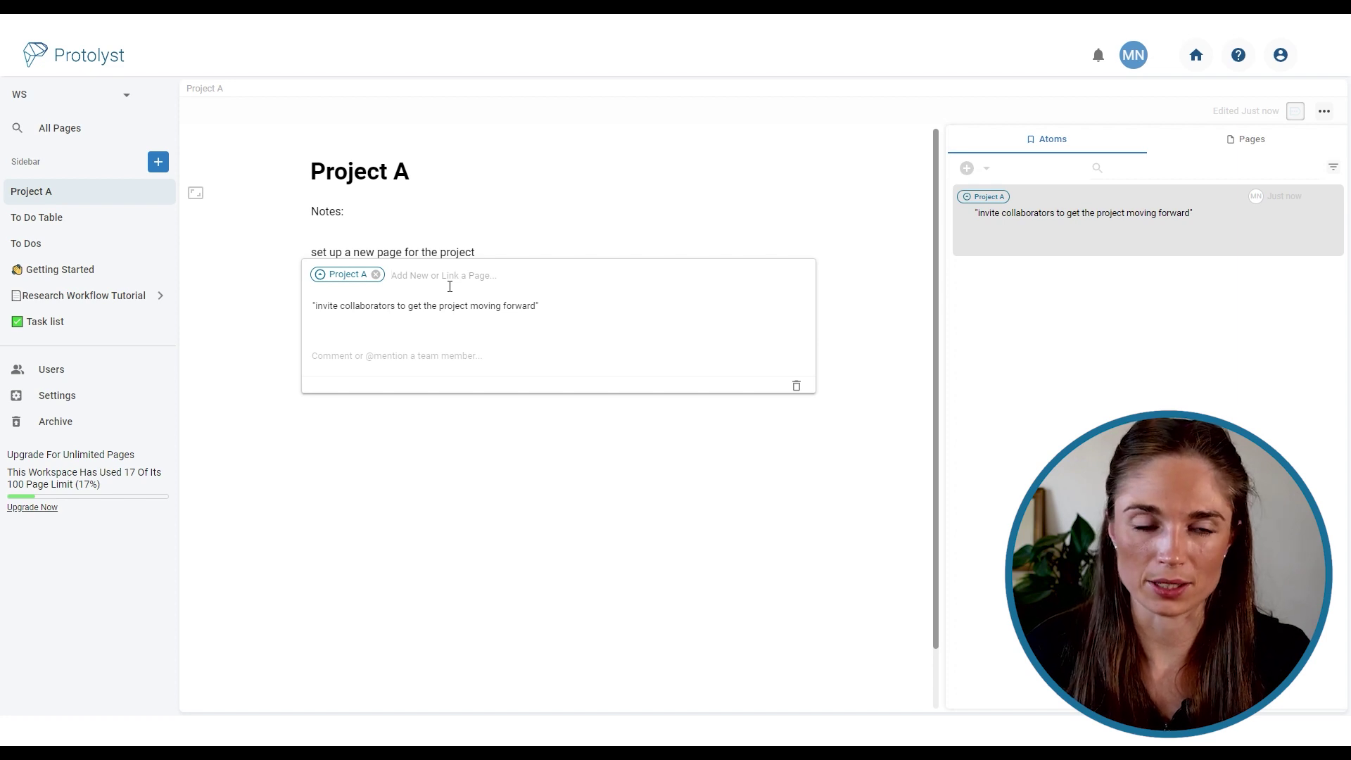
pyautogui.write('invite c')
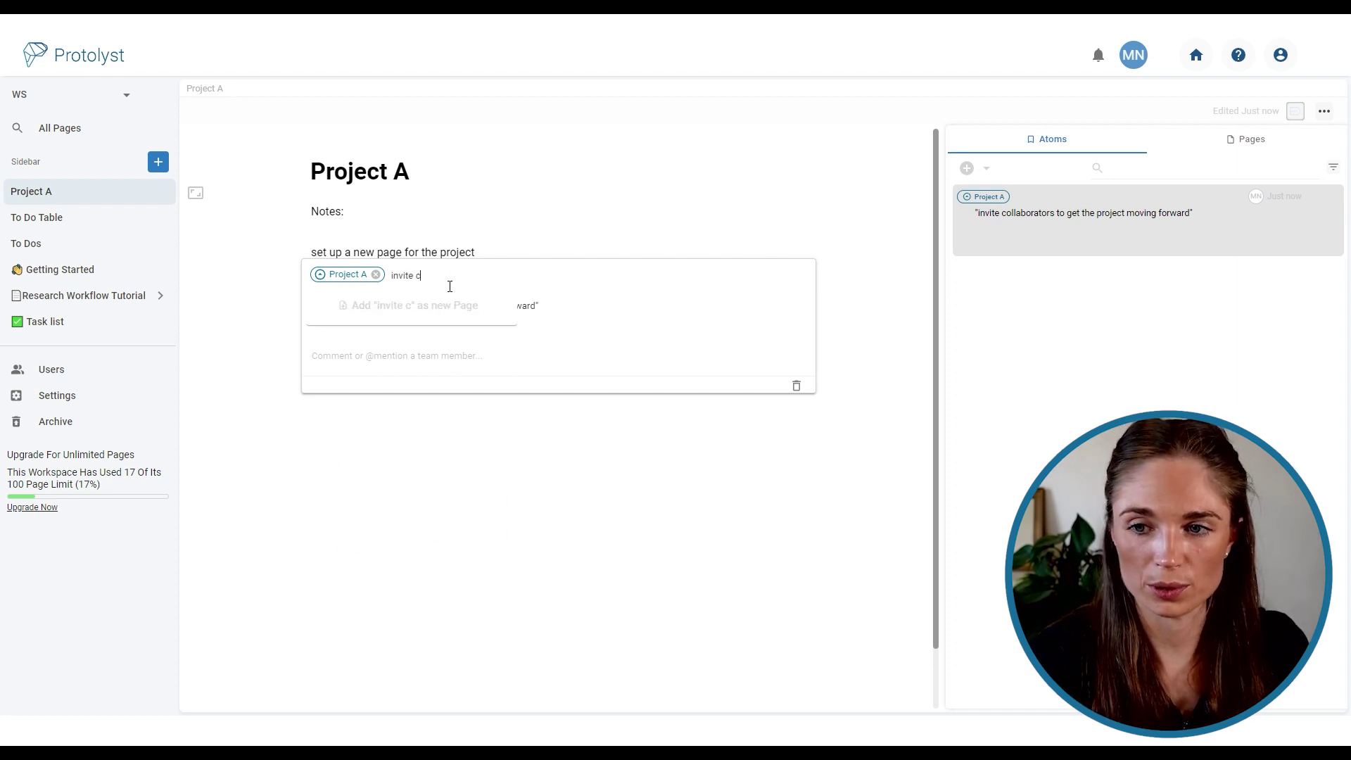
pyautogui.write('ollaborators')
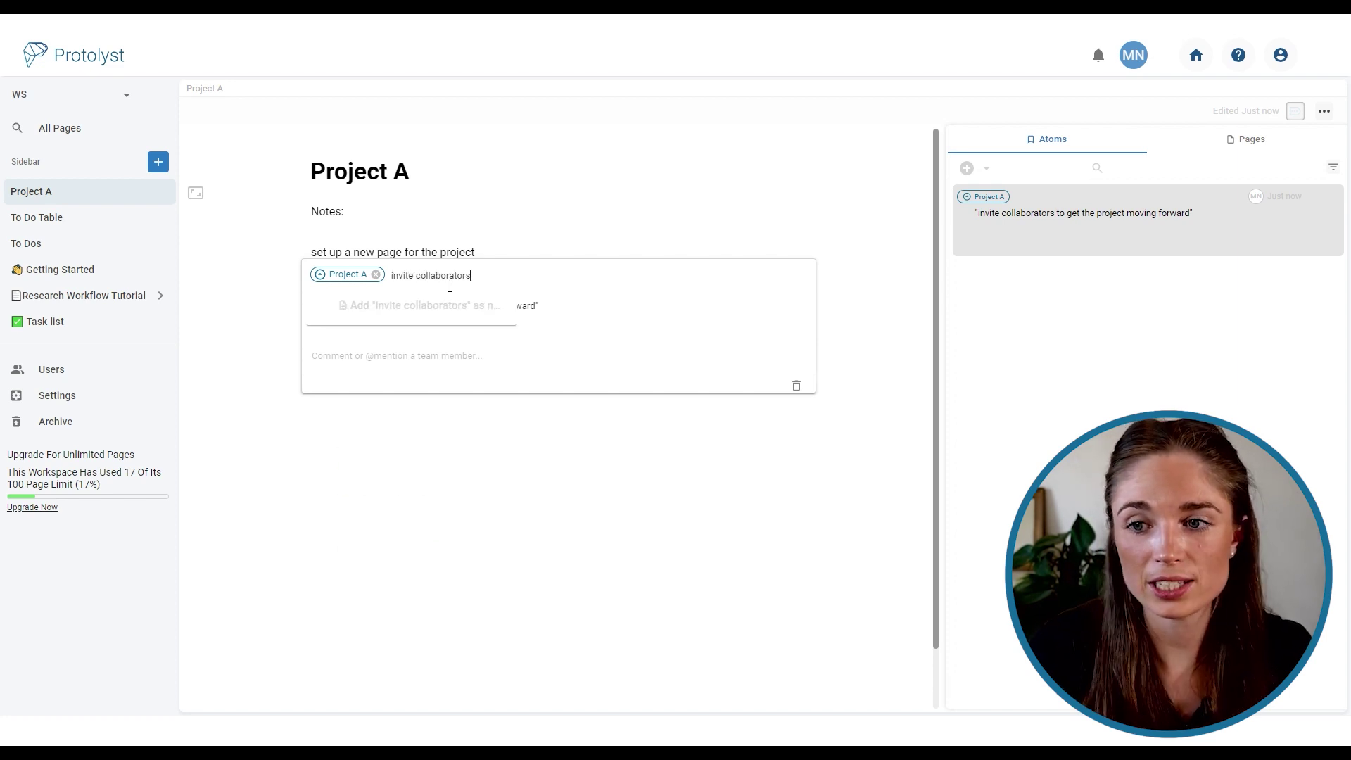
pyautogui.click(438, 309)
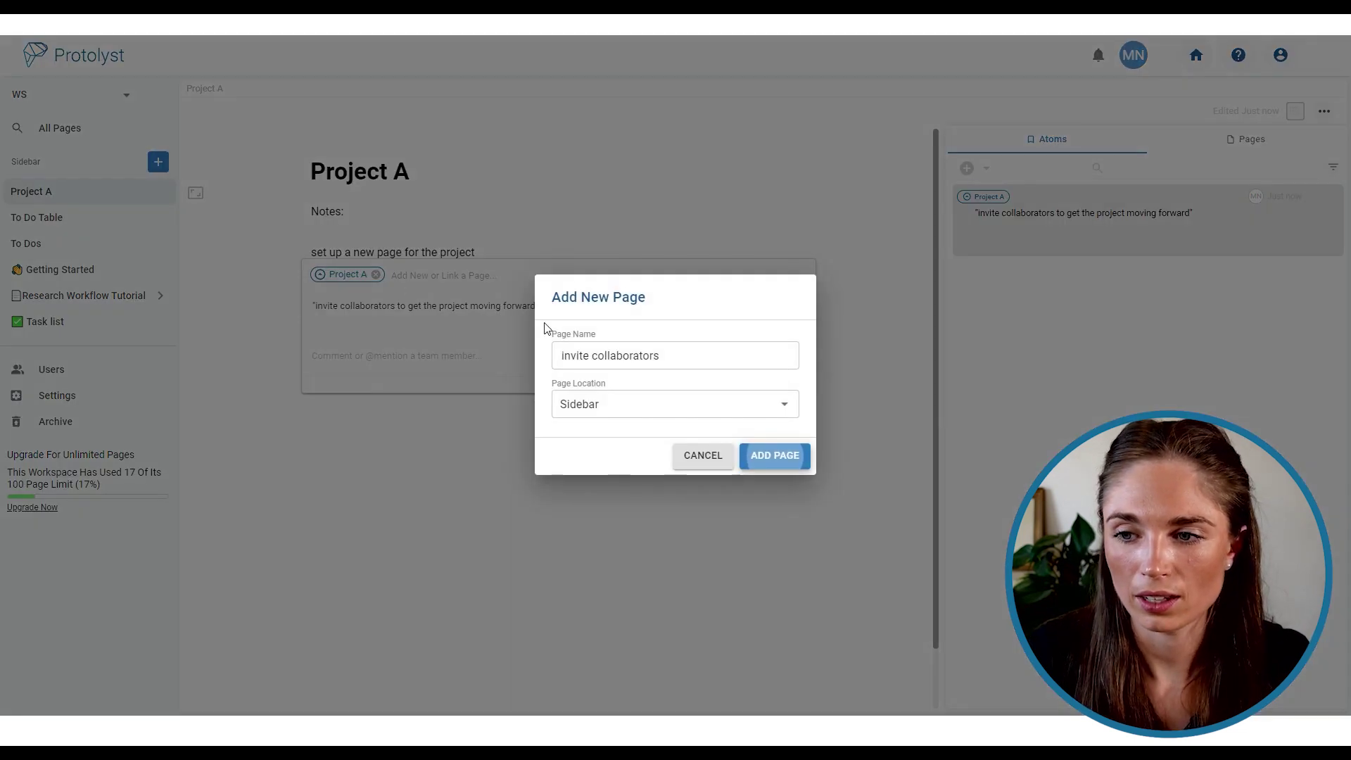
pyautogui.click(769, 405)
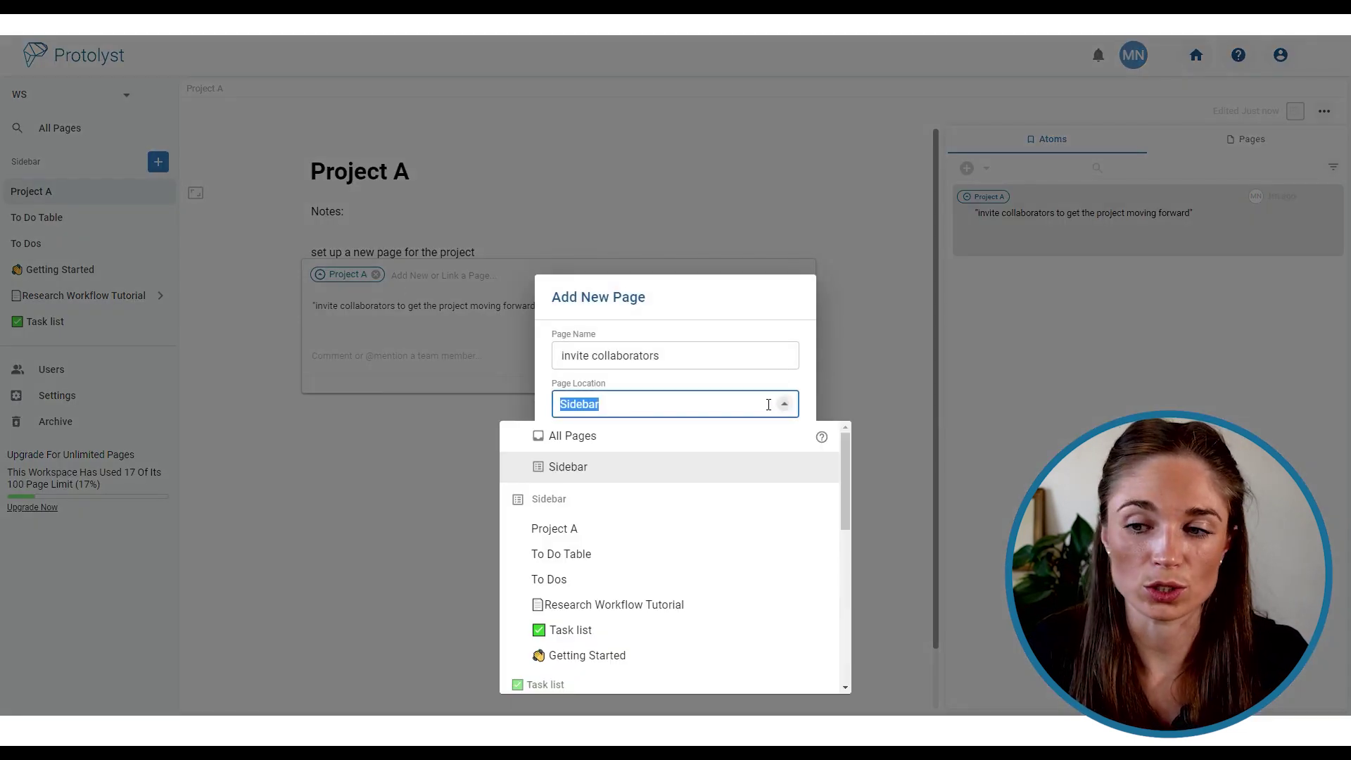
pyautogui.click(592, 556)
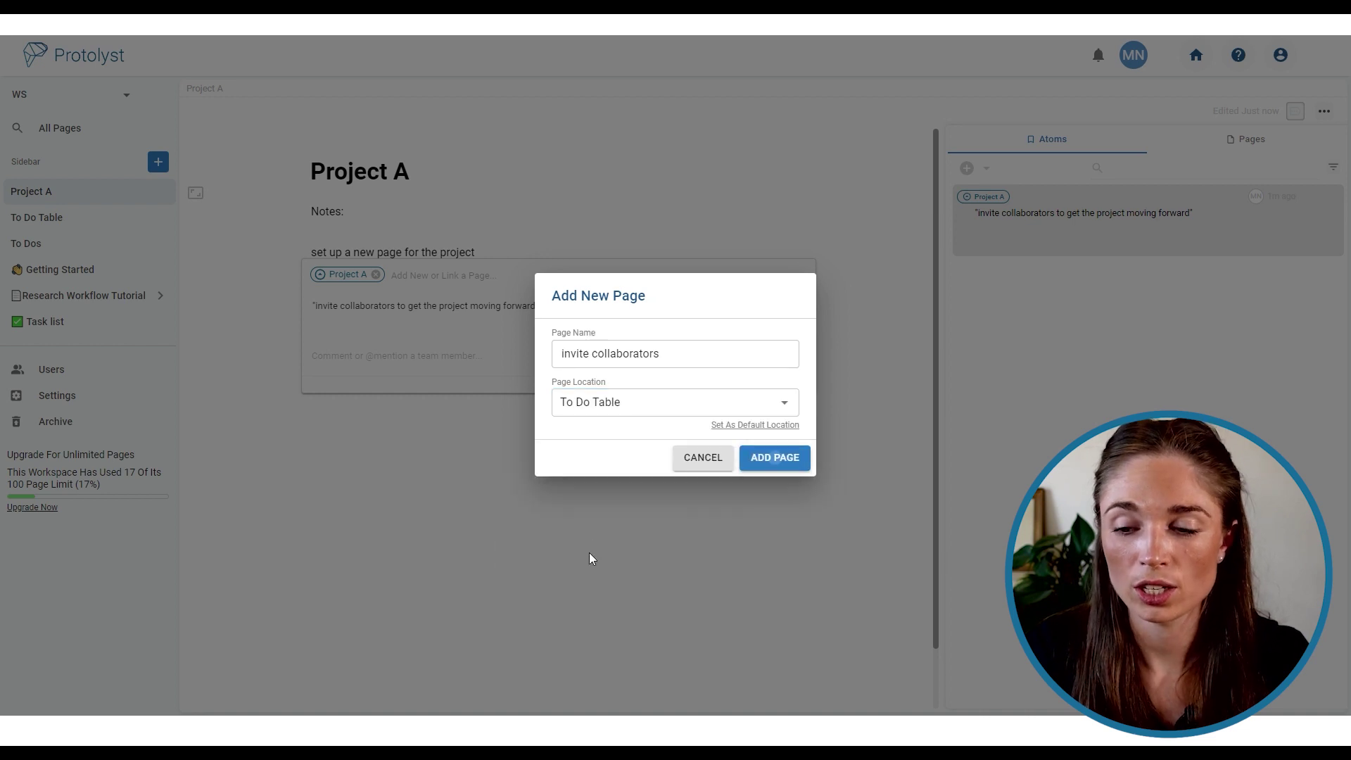
pyautogui.click(777, 460)
pyautogui.click(608, 443)
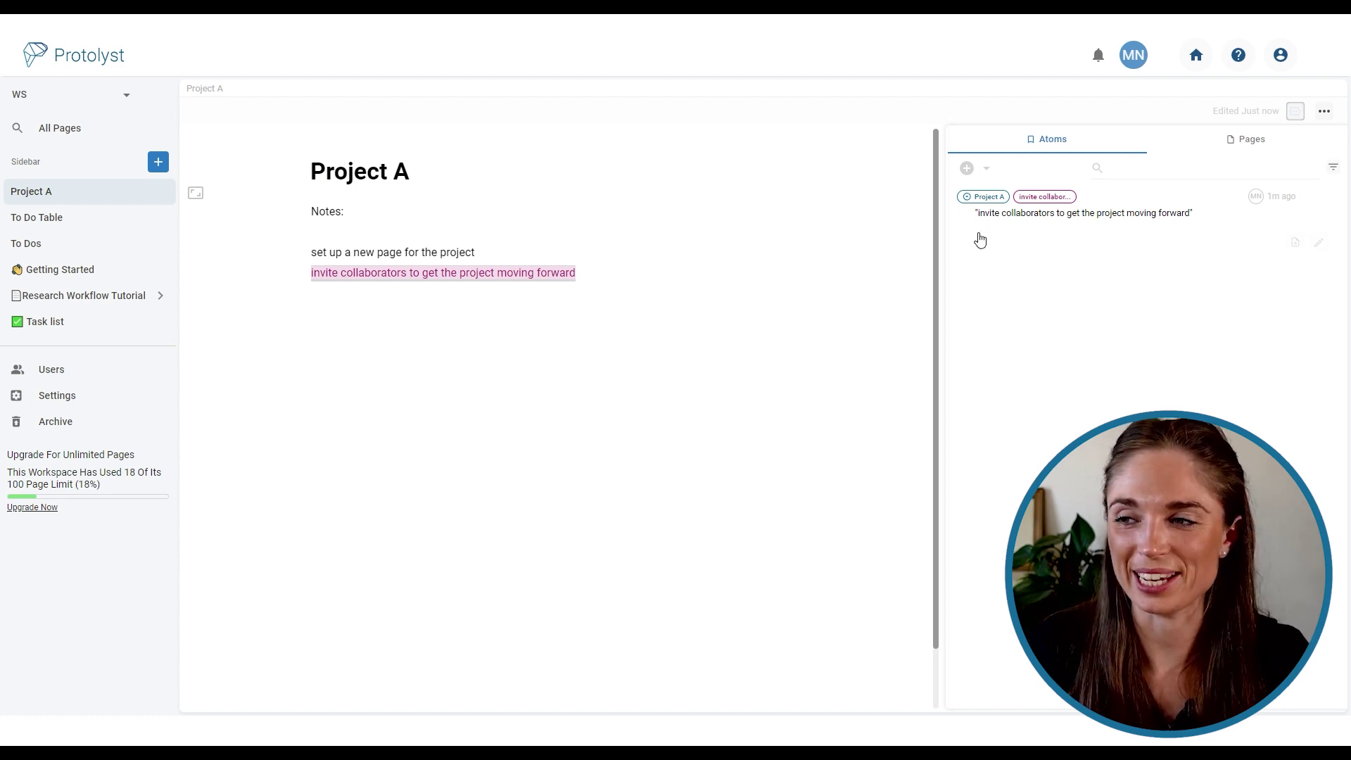
# Step: Add a new property of type Atoms to the To Do Table
pyautogui.click(87, 217)
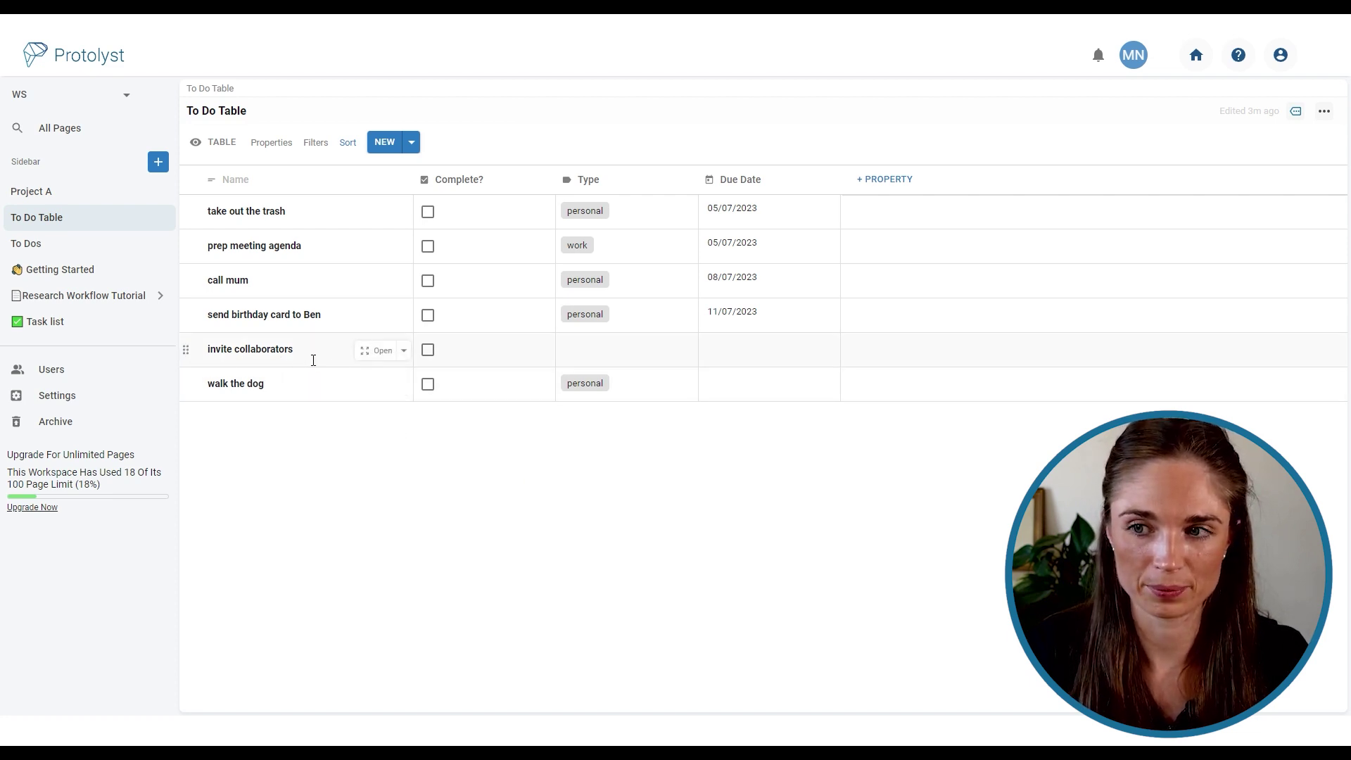
pyautogui.click(888, 181)
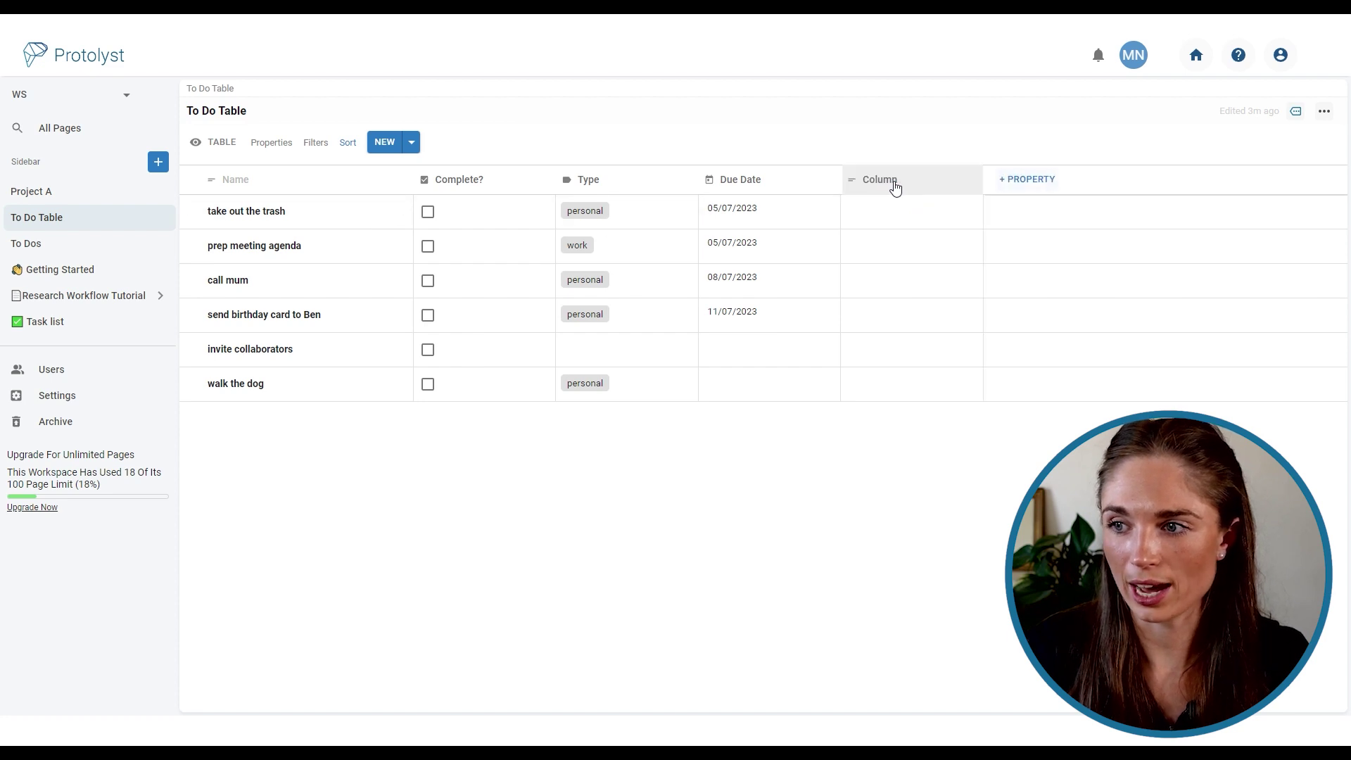
pyautogui.click(895, 187)
pyautogui.click(893, 278)
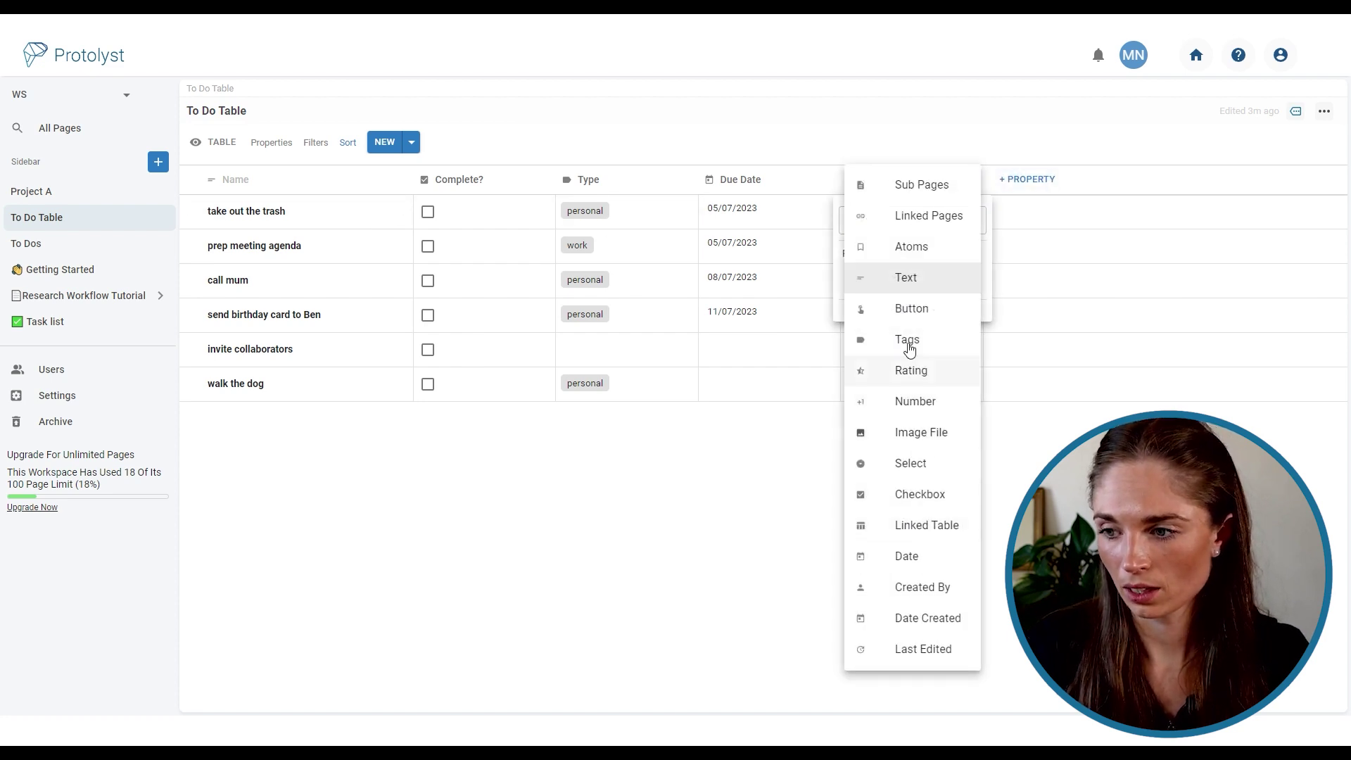
pyautogui.click(913, 250)
pyautogui.click(886, 551)
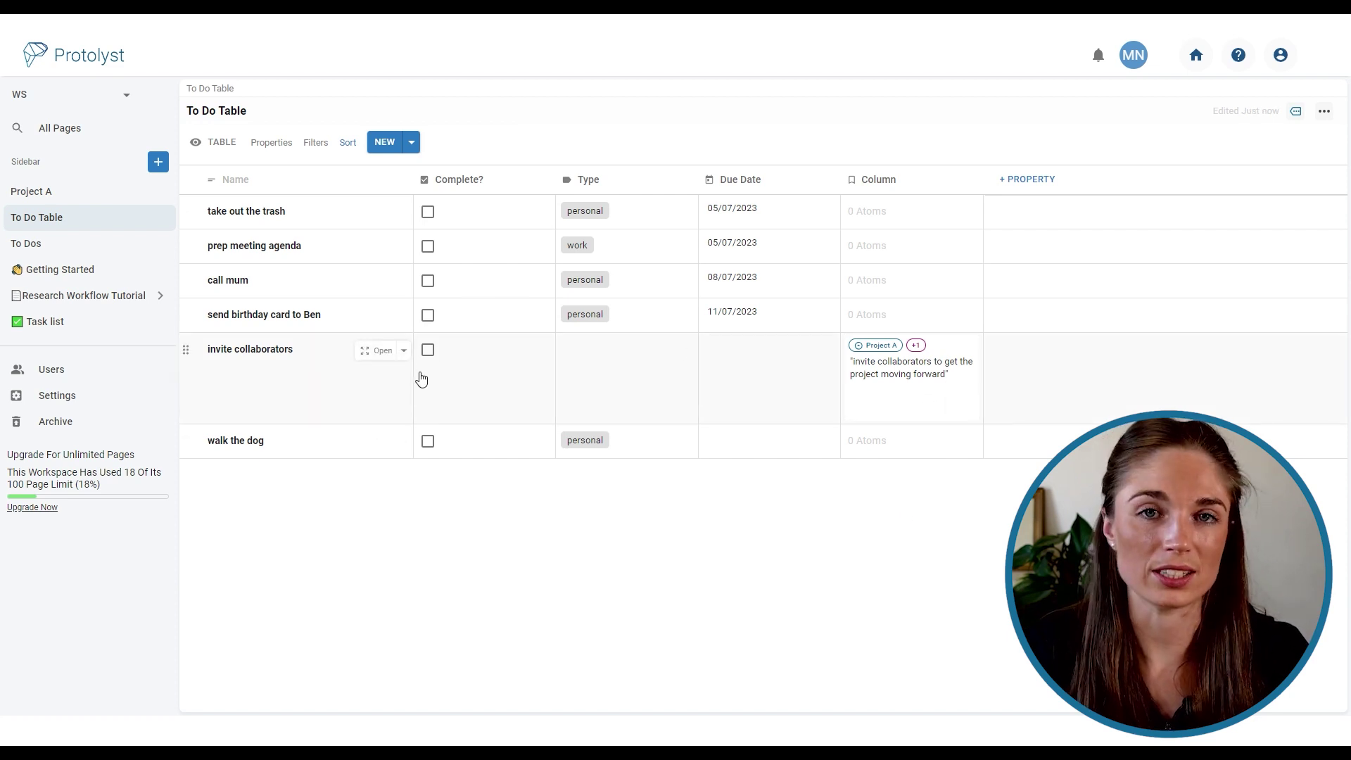
# Step: Open the source page of the "invite collaborators" atom beside the table to view its context
pyautogui.click(889, 350)
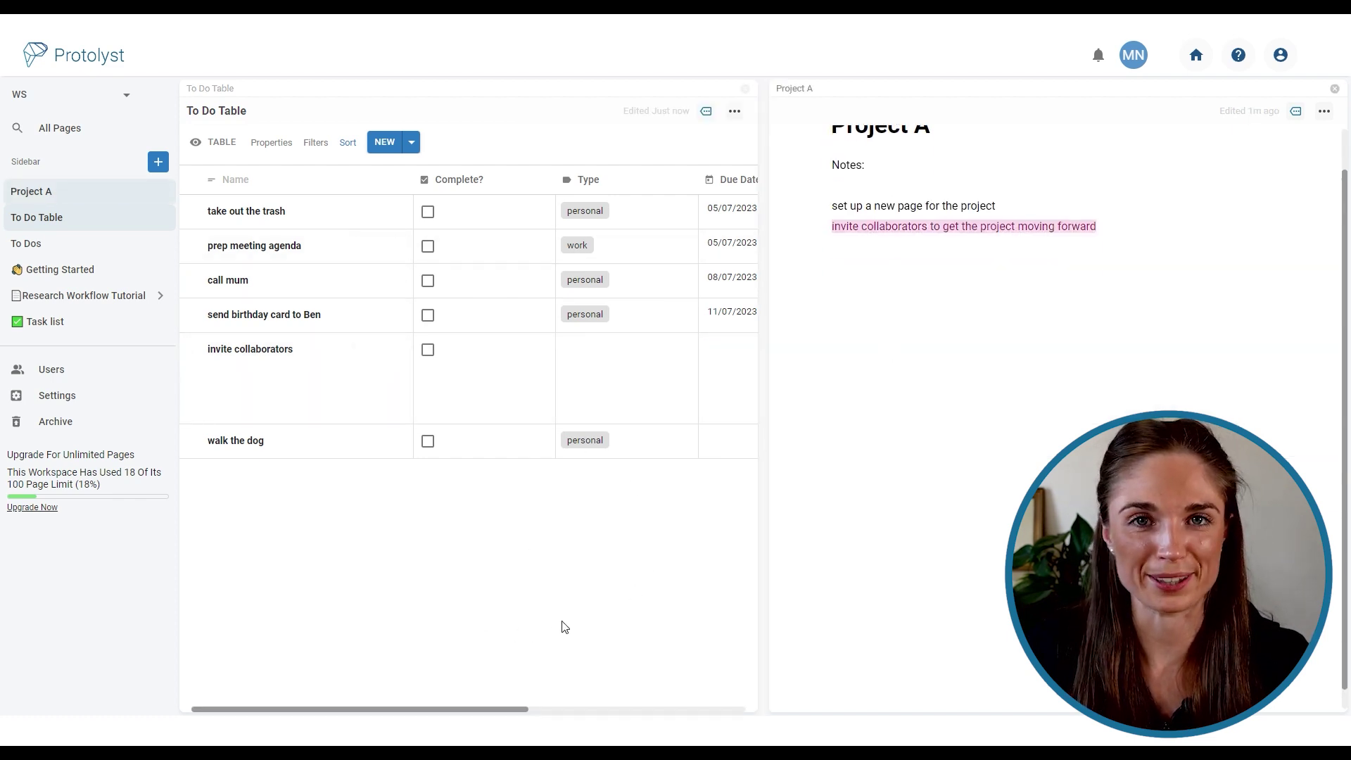
pyautogui.scroll(1, 844, 534)
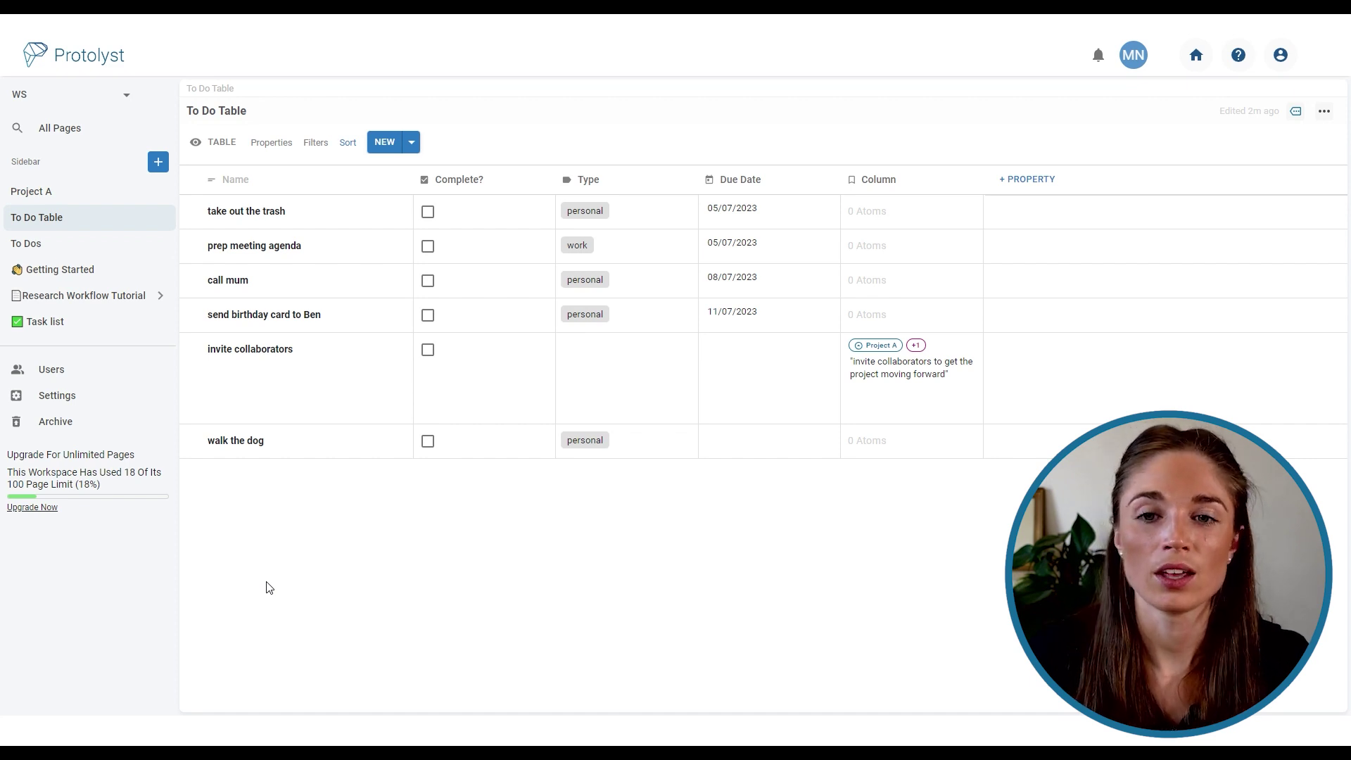
# Step: Link the To Do Table below the notes on the Project A page and display it as an embed
pyautogui.click(97, 200)
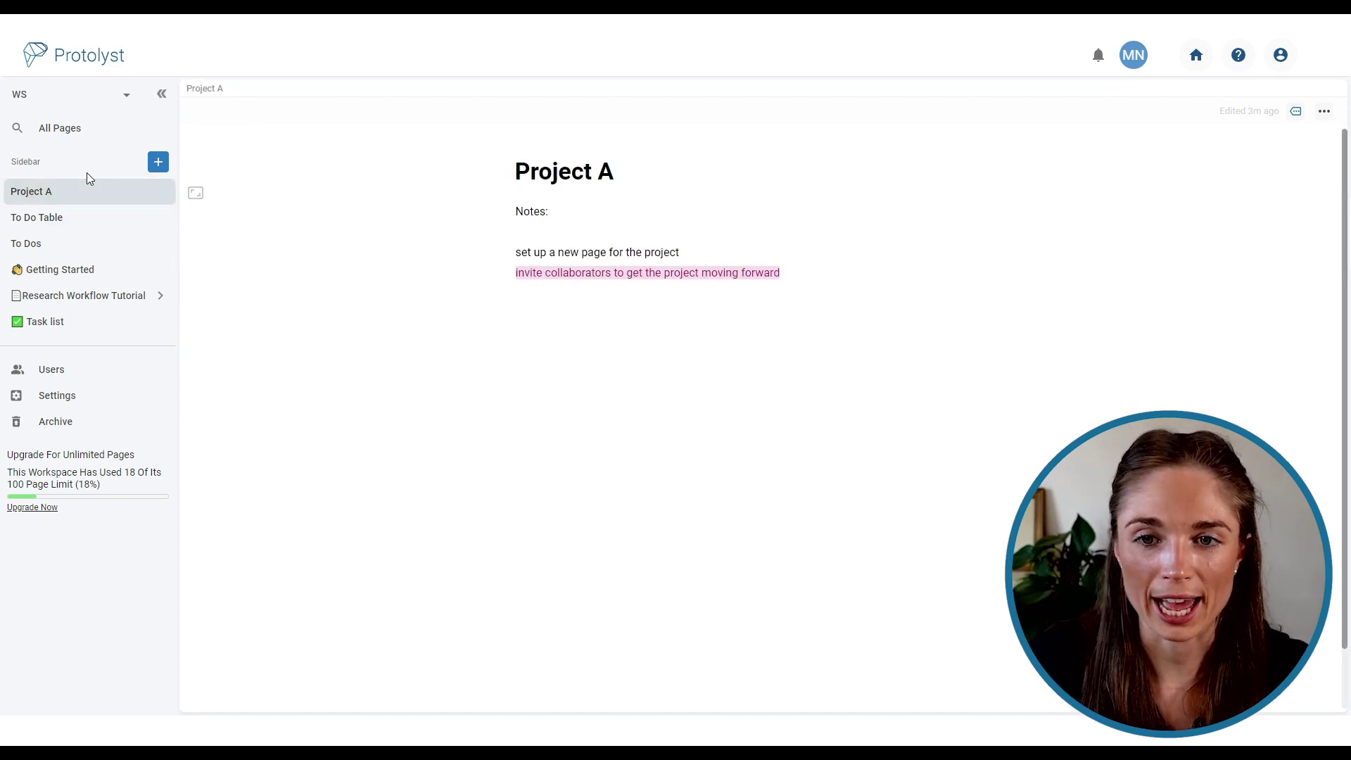
pyautogui.click(830, 294)
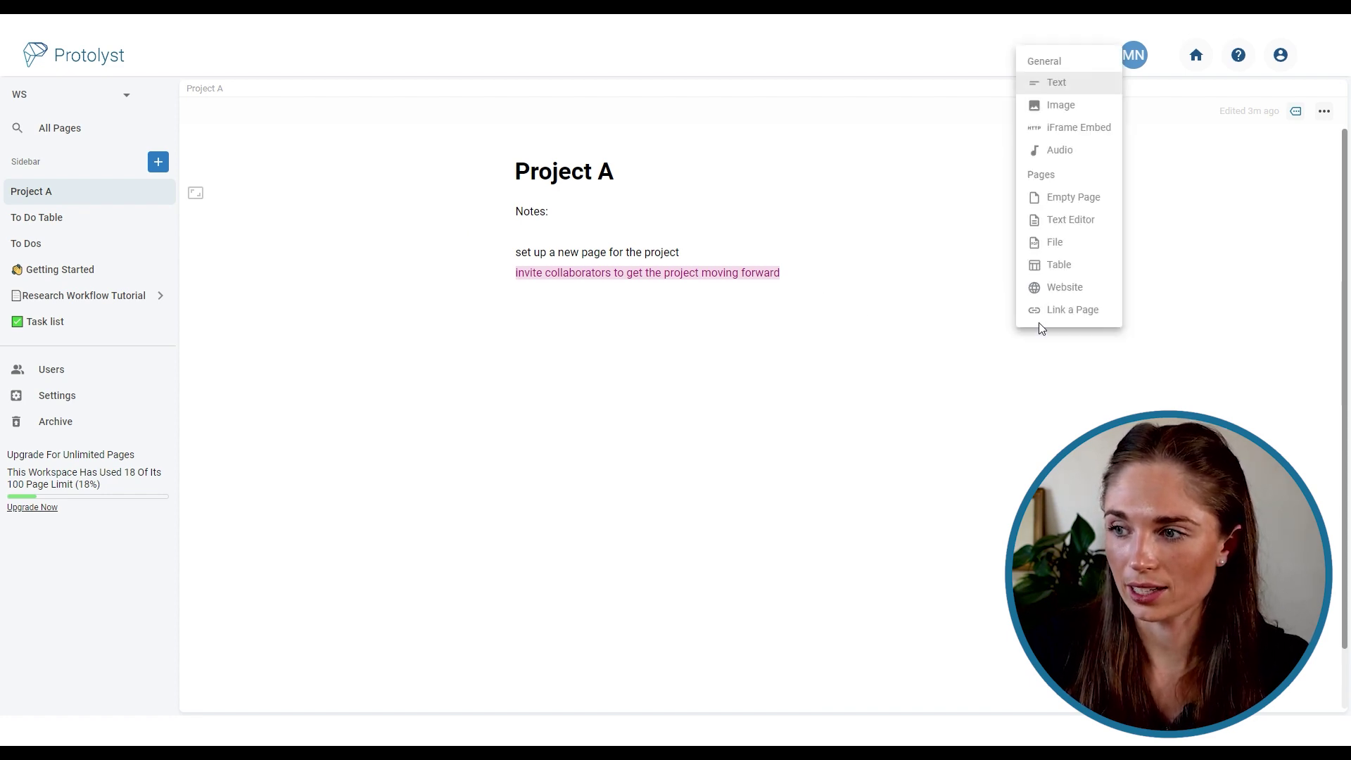
pyautogui.click(1070, 311)
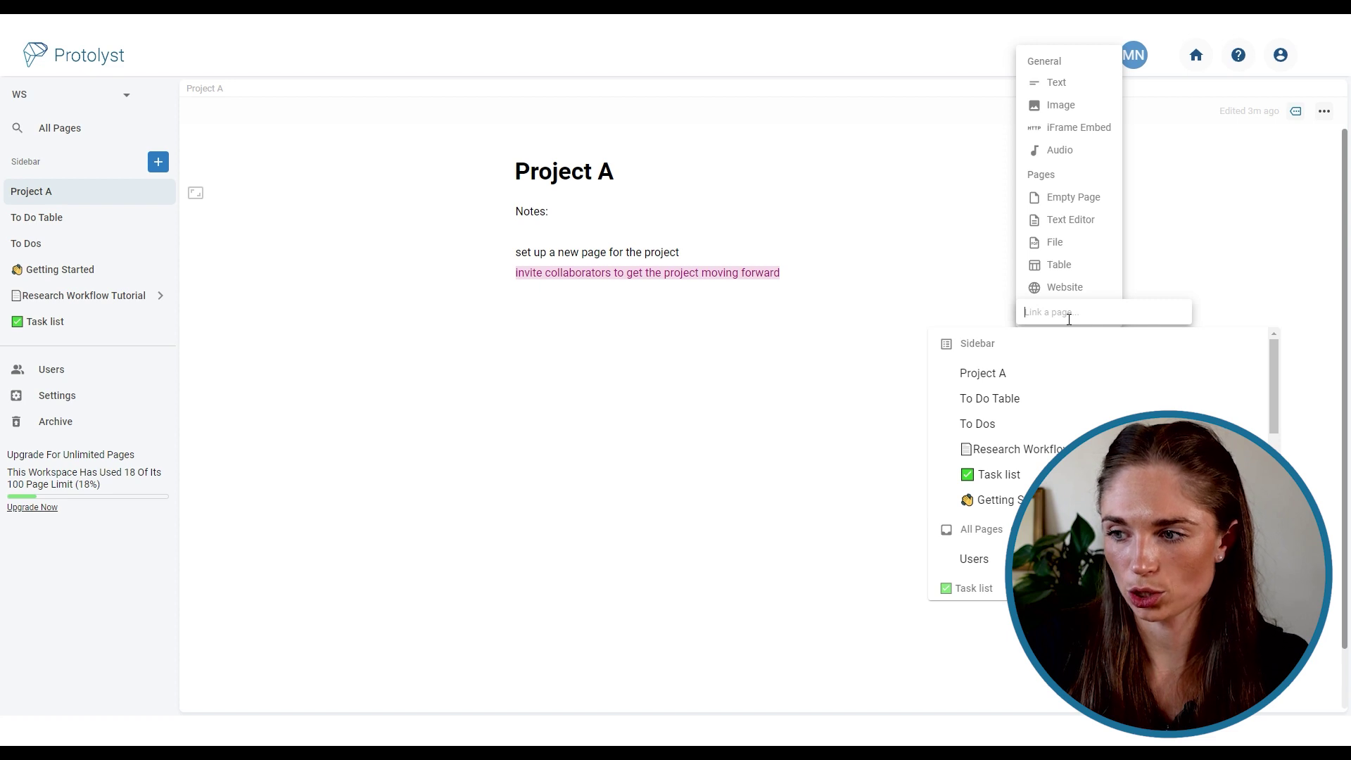
pyautogui.click(1019, 398)
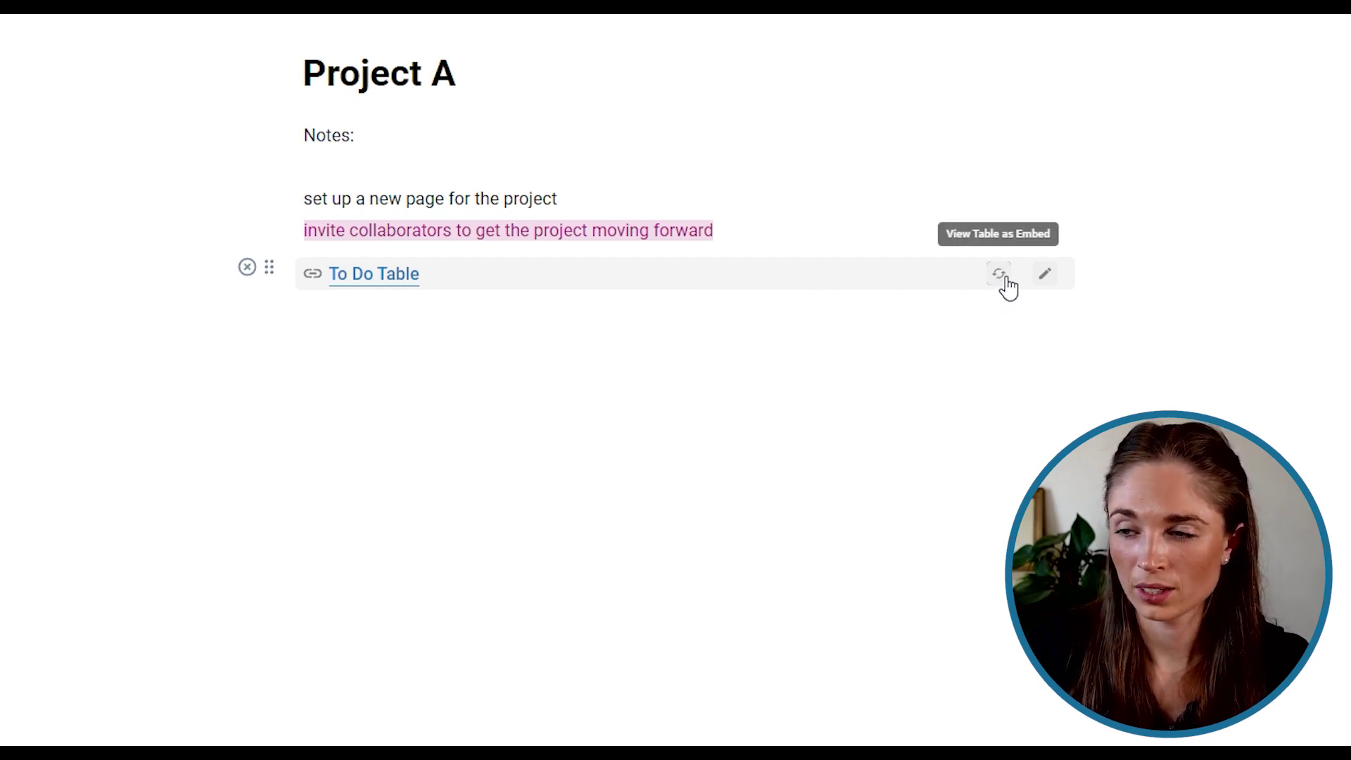
pyautogui.click(999, 275)
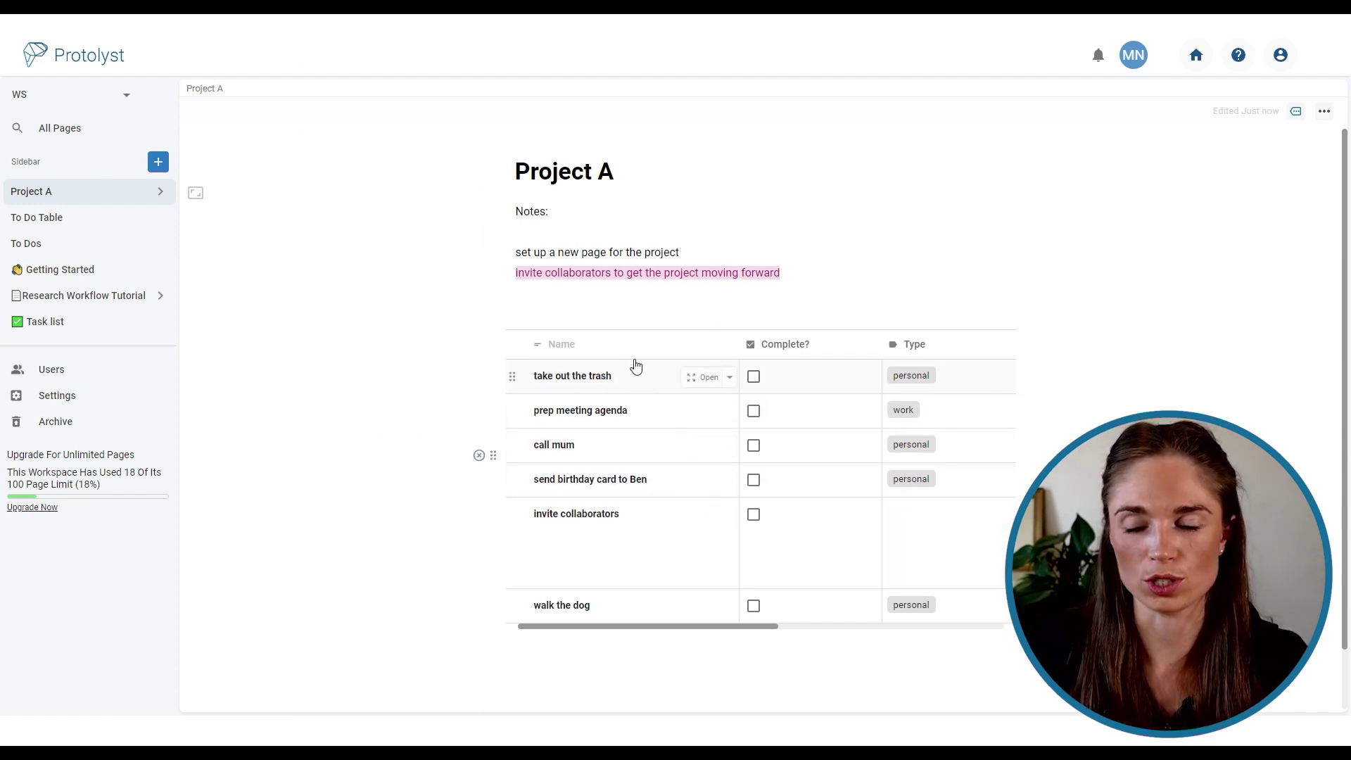
# Step: Create a new view of type Table named "Project A" for the To Do Table embedded on the Project A page
pyautogui.moveTo(572, 310)
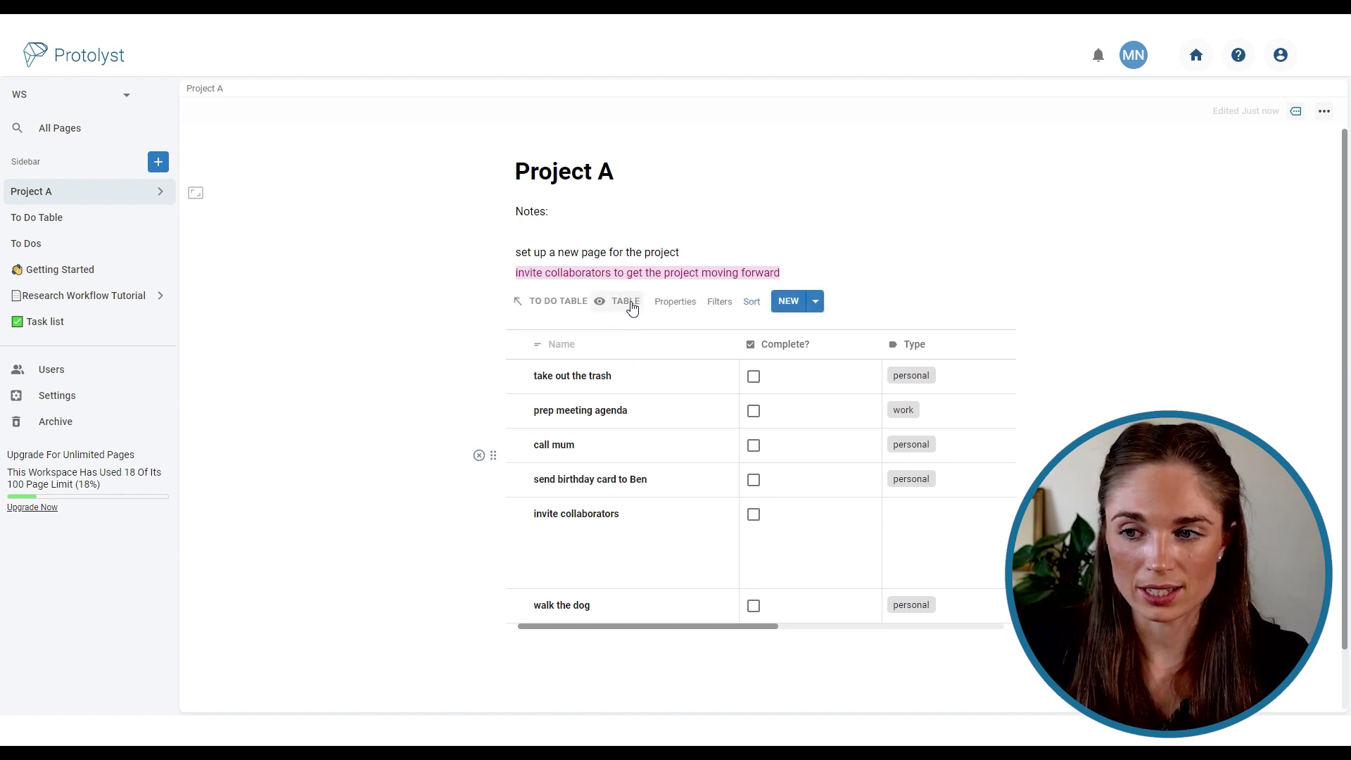
pyautogui.click(633, 308)
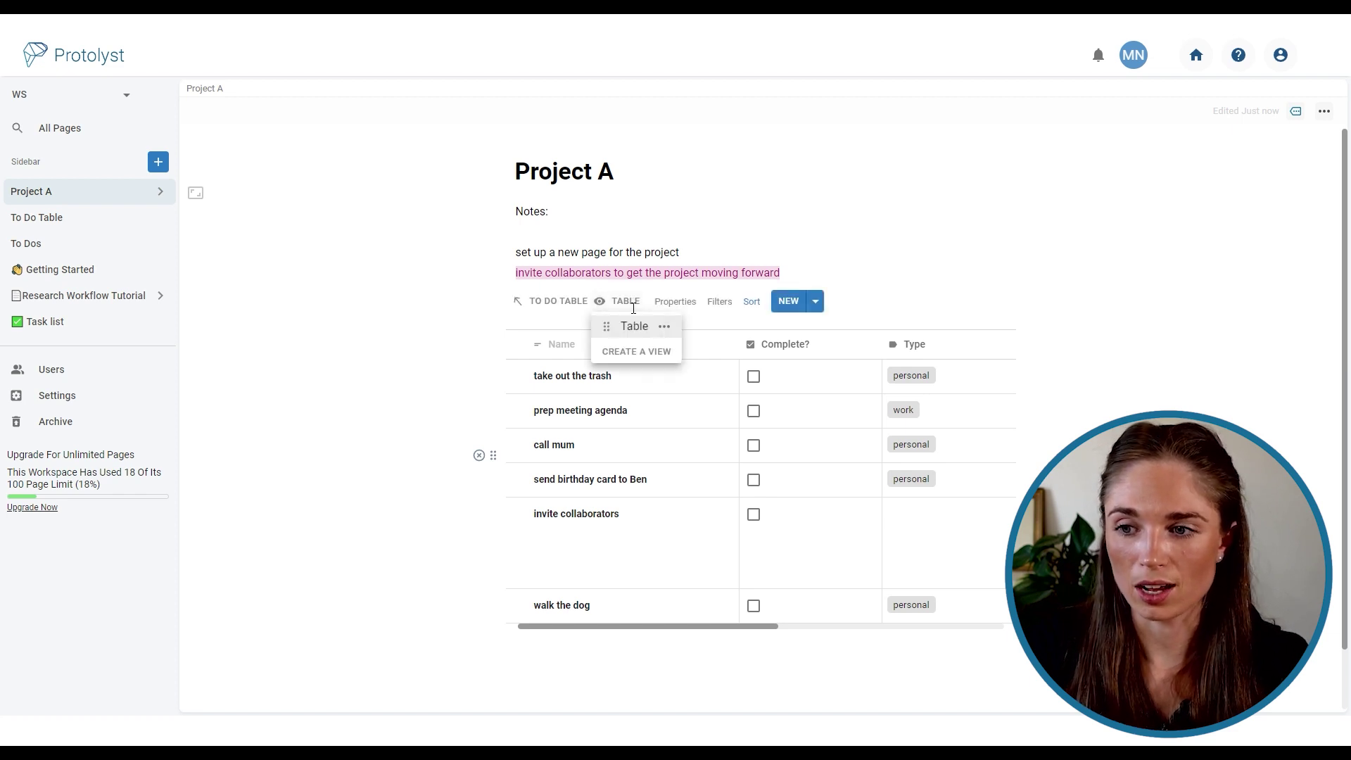
pyautogui.click(648, 359)
pyautogui.write('Proj')
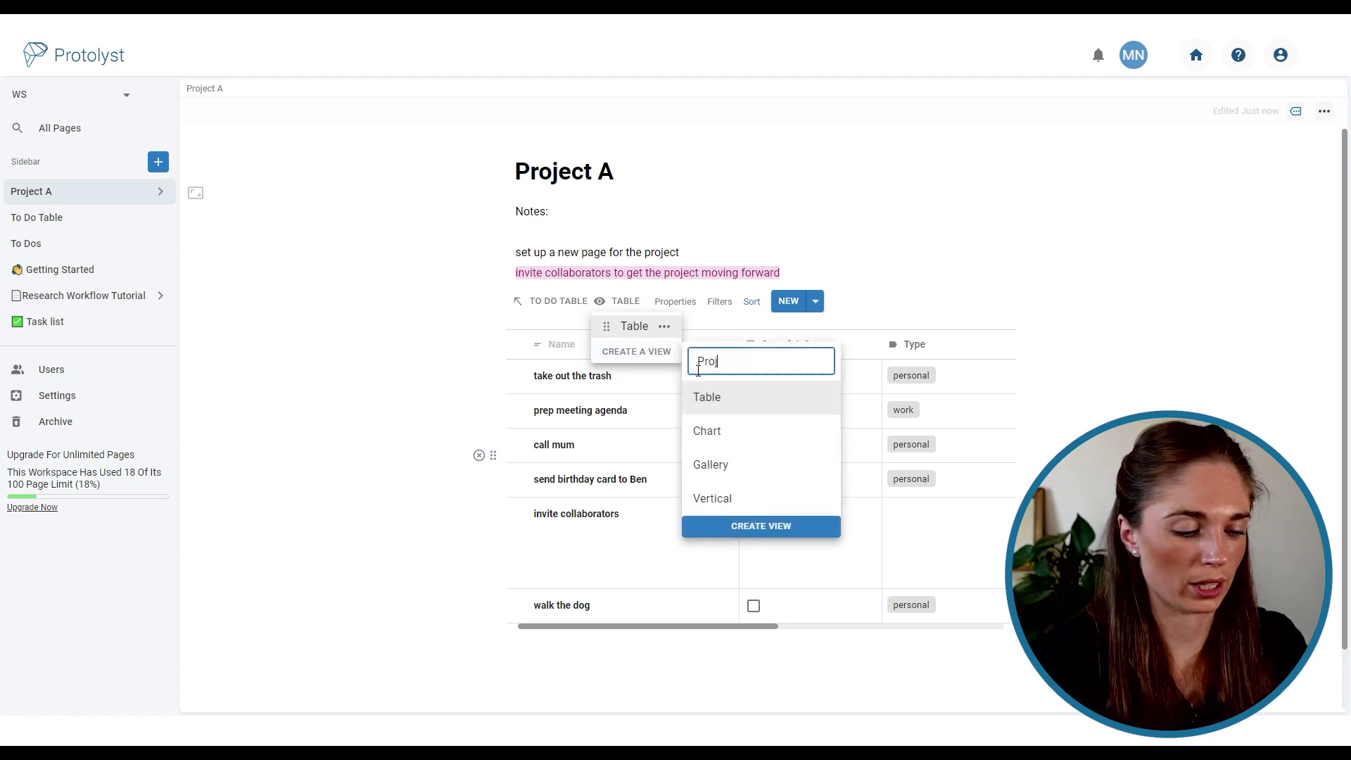
pyautogui.write('ect A')
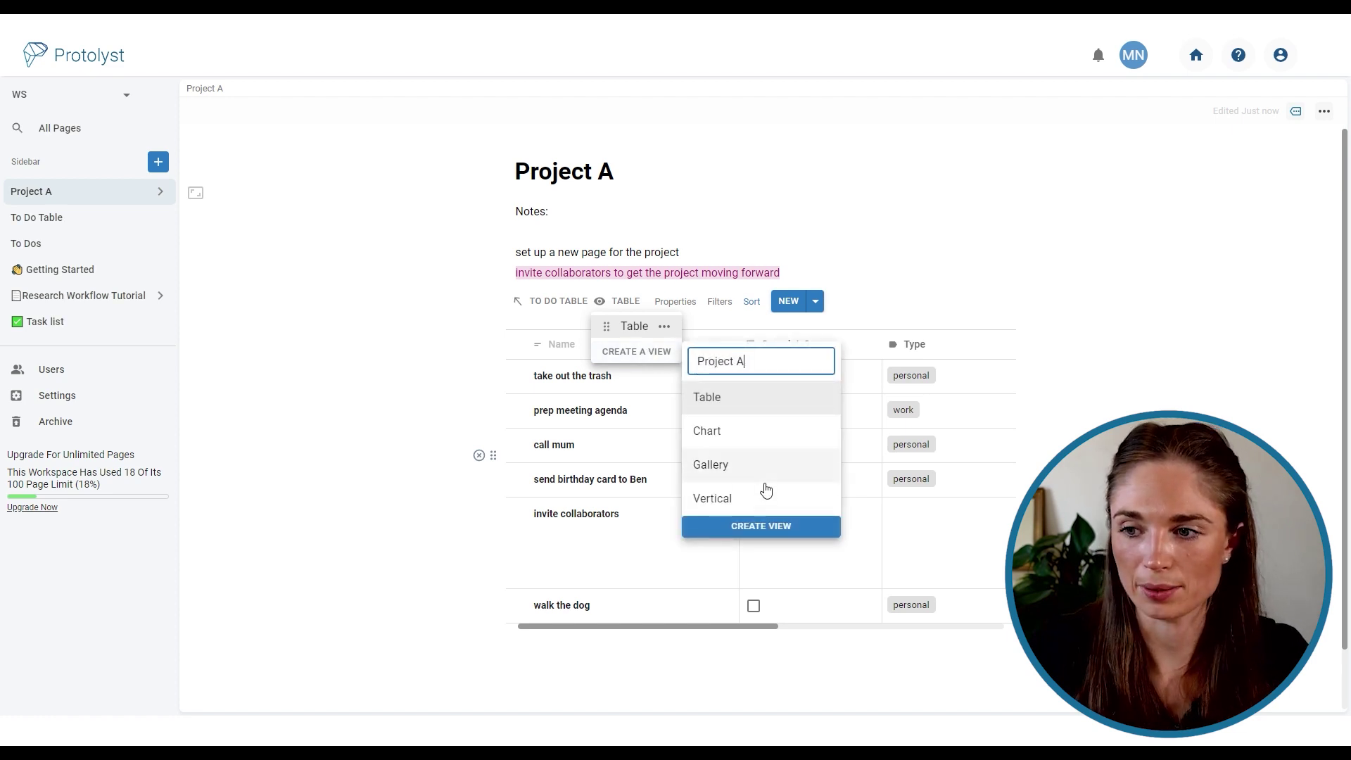
pyautogui.click(762, 410)
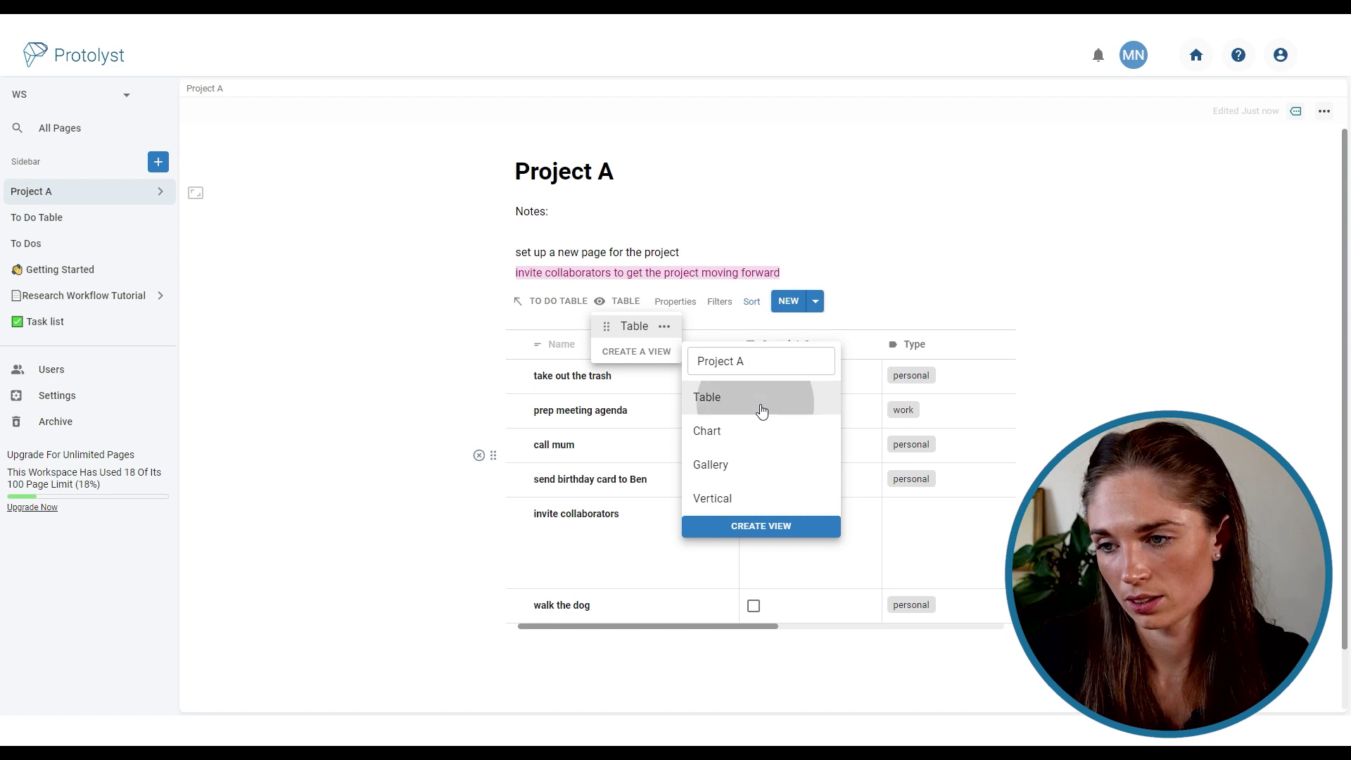
pyautogui.click(756, 527)
pyautogui.click(659, 355)
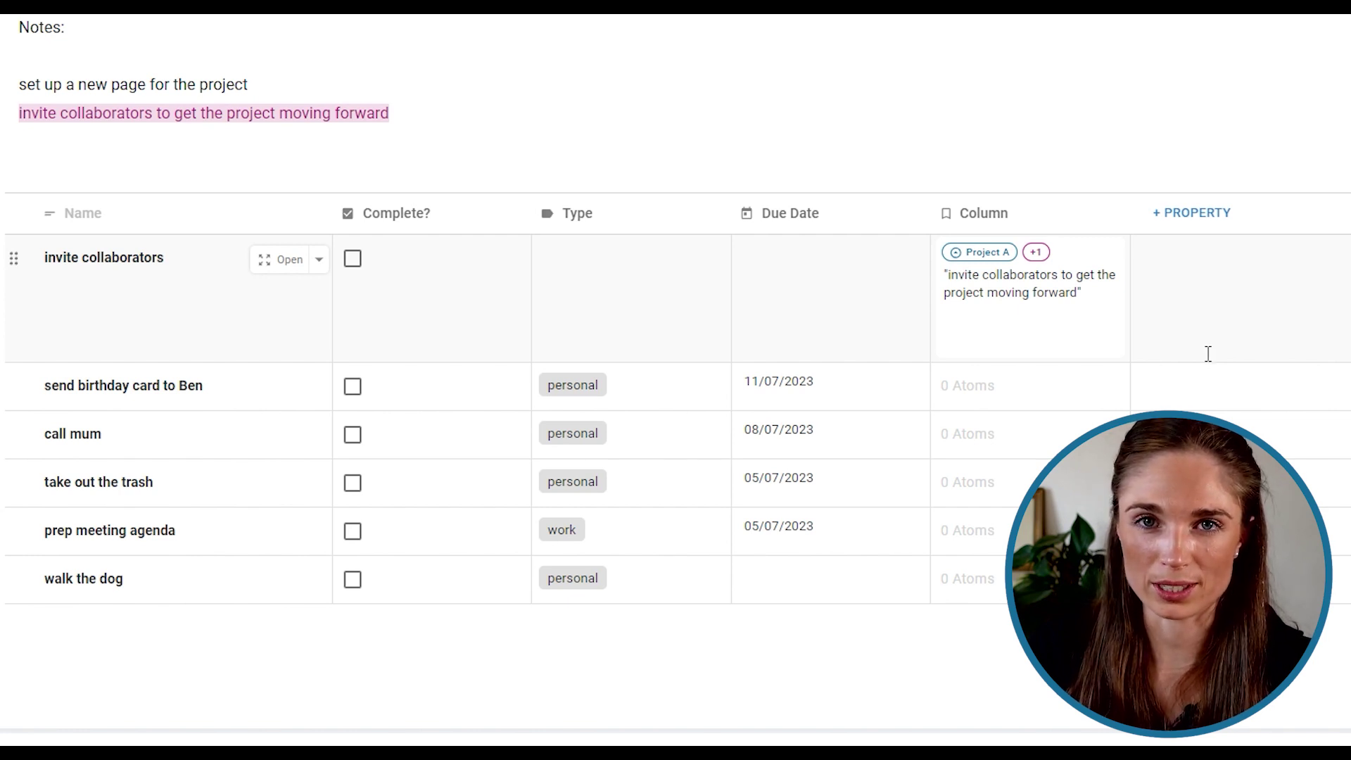
# Step: Add a new property of type Select named "Project" to the embedded table
pyautogui.click(1199, 226)
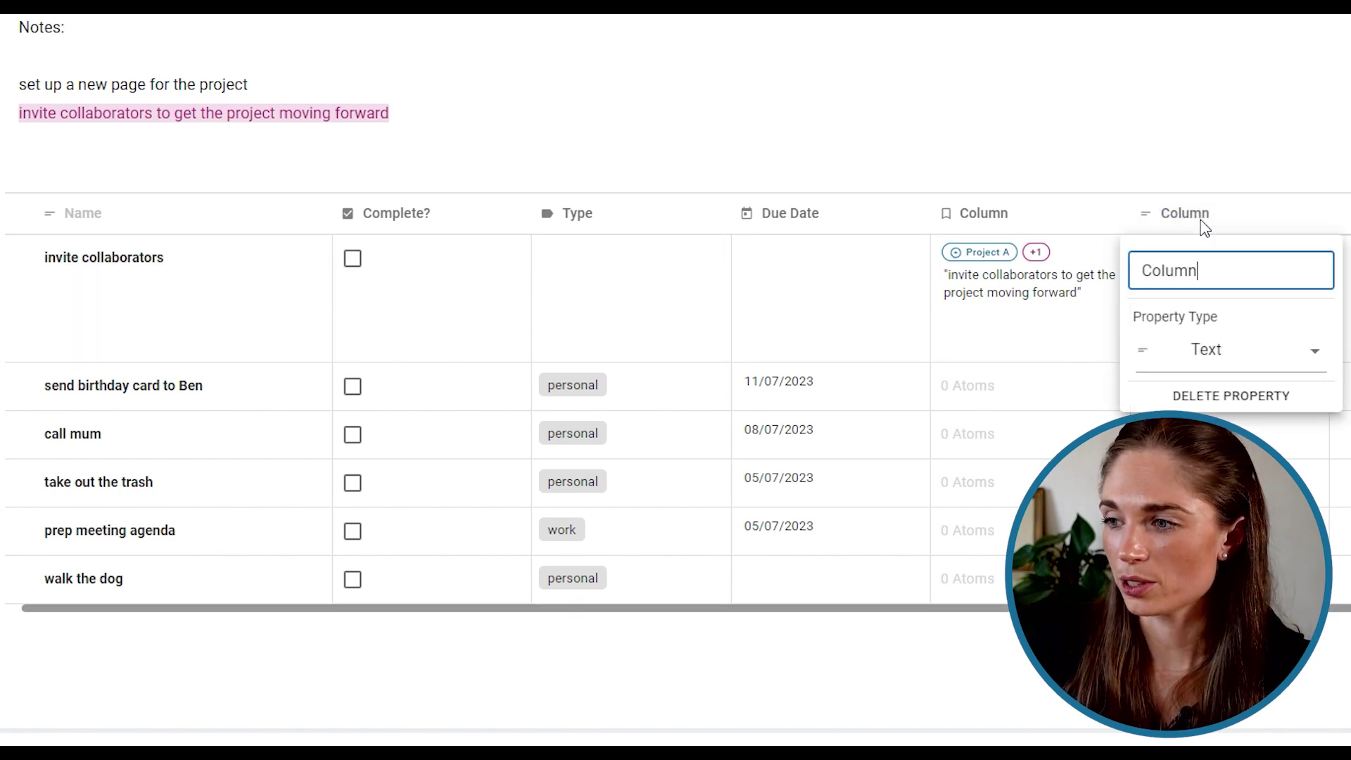
pyautogui.click(1233, 357)
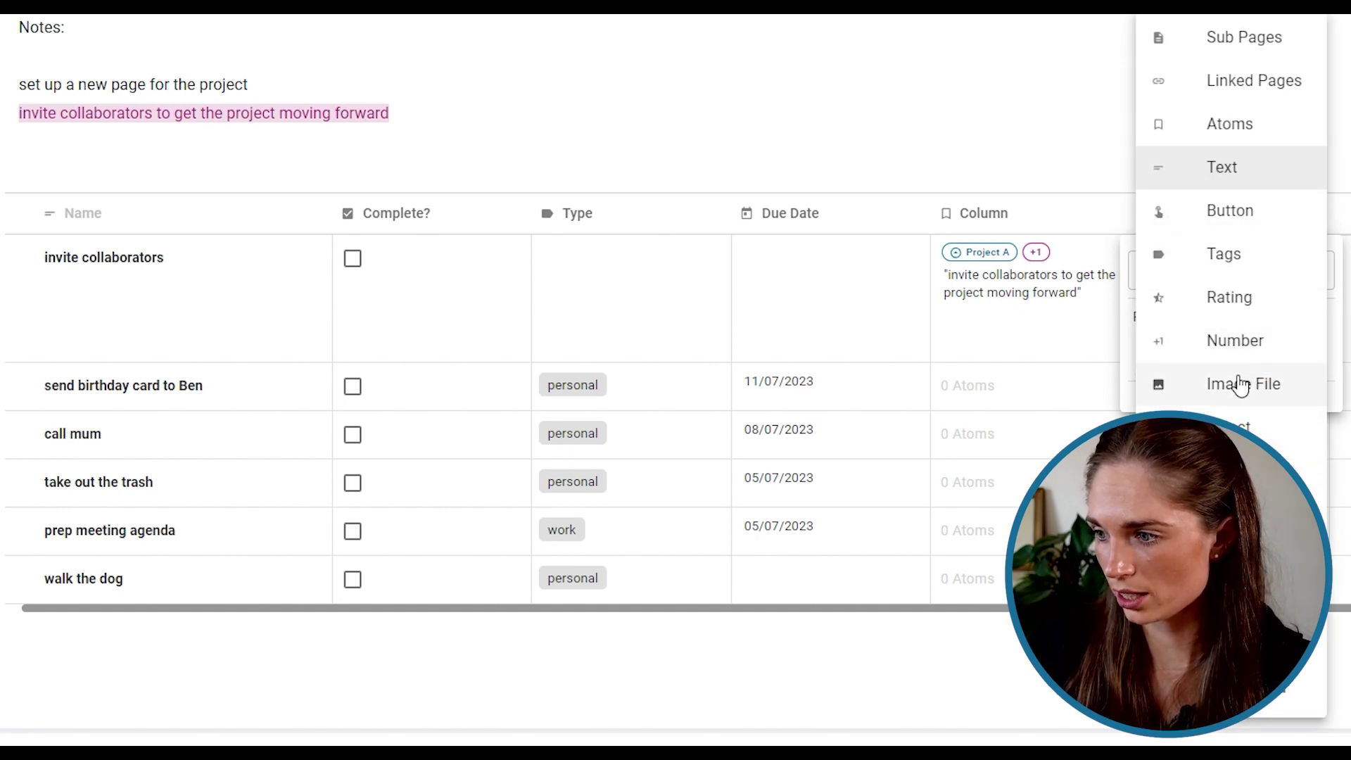
pyautogui.click(1238, 427)
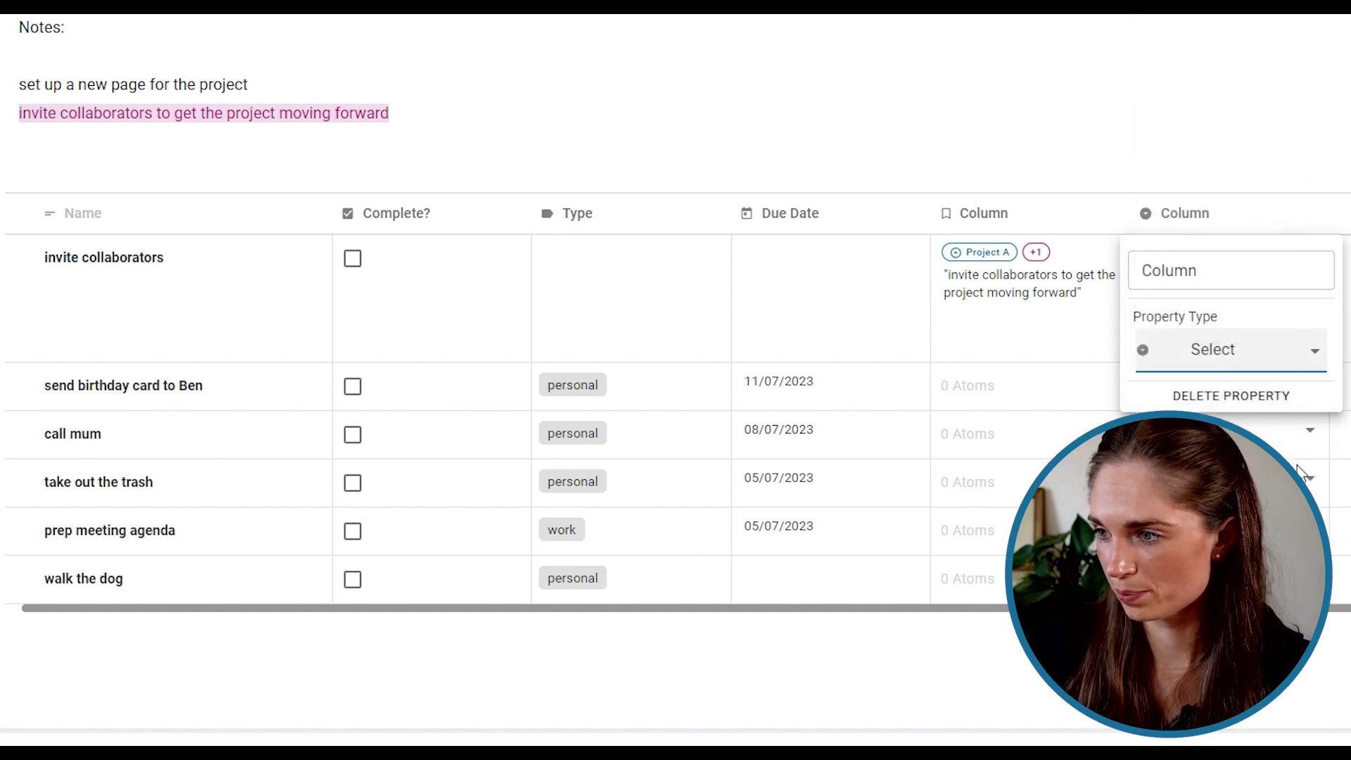
pyautogui.click(1263, 278)
pyautogui.write('Project')
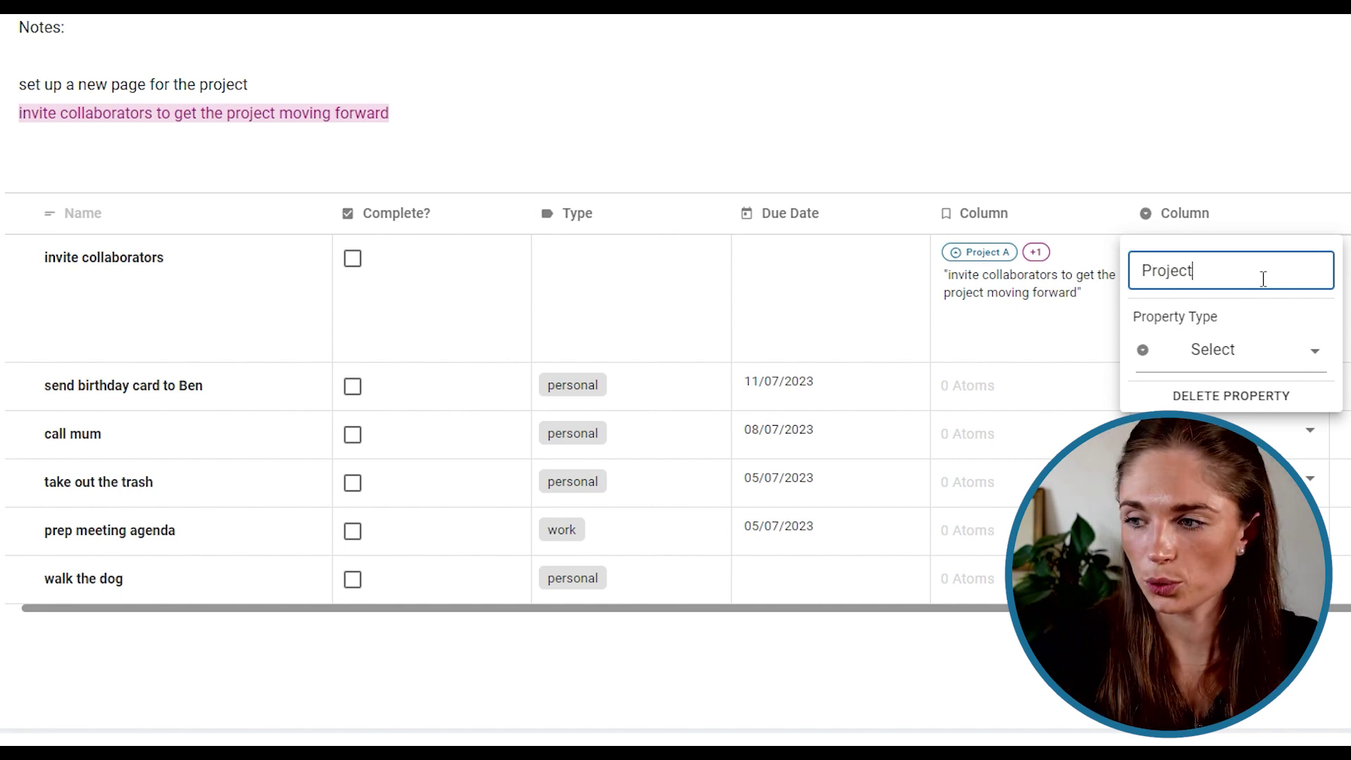
pyautogui.click(1261, 174)
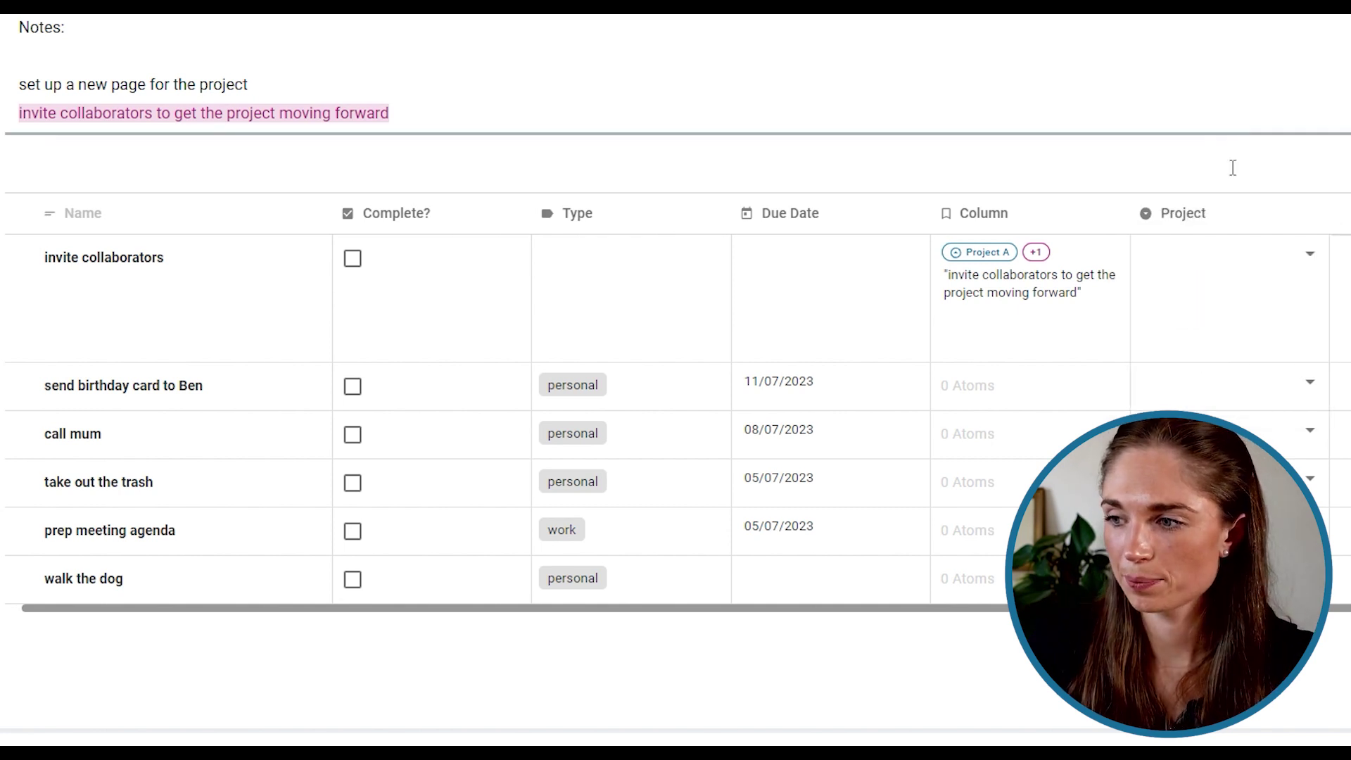
# Step: Create the option "Project A" in the Project property of the "invite collaborators" row and assign it
pyautogui.click(1307, 280)
pyautogui.click(1288, 310)
pyautogui.write('Projec')
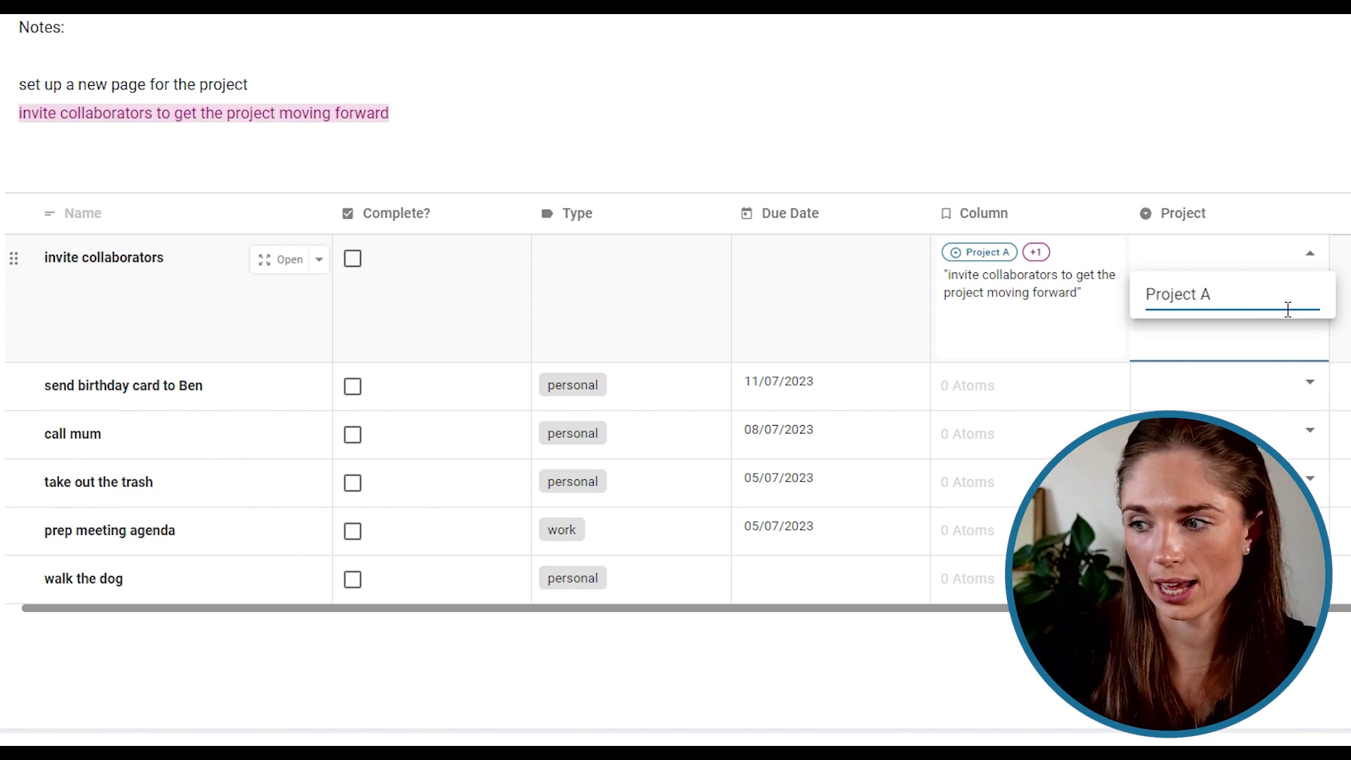
pyautogui.write('t A')
pyautogui.press('Return')
pyautogui.click(1284, 112)
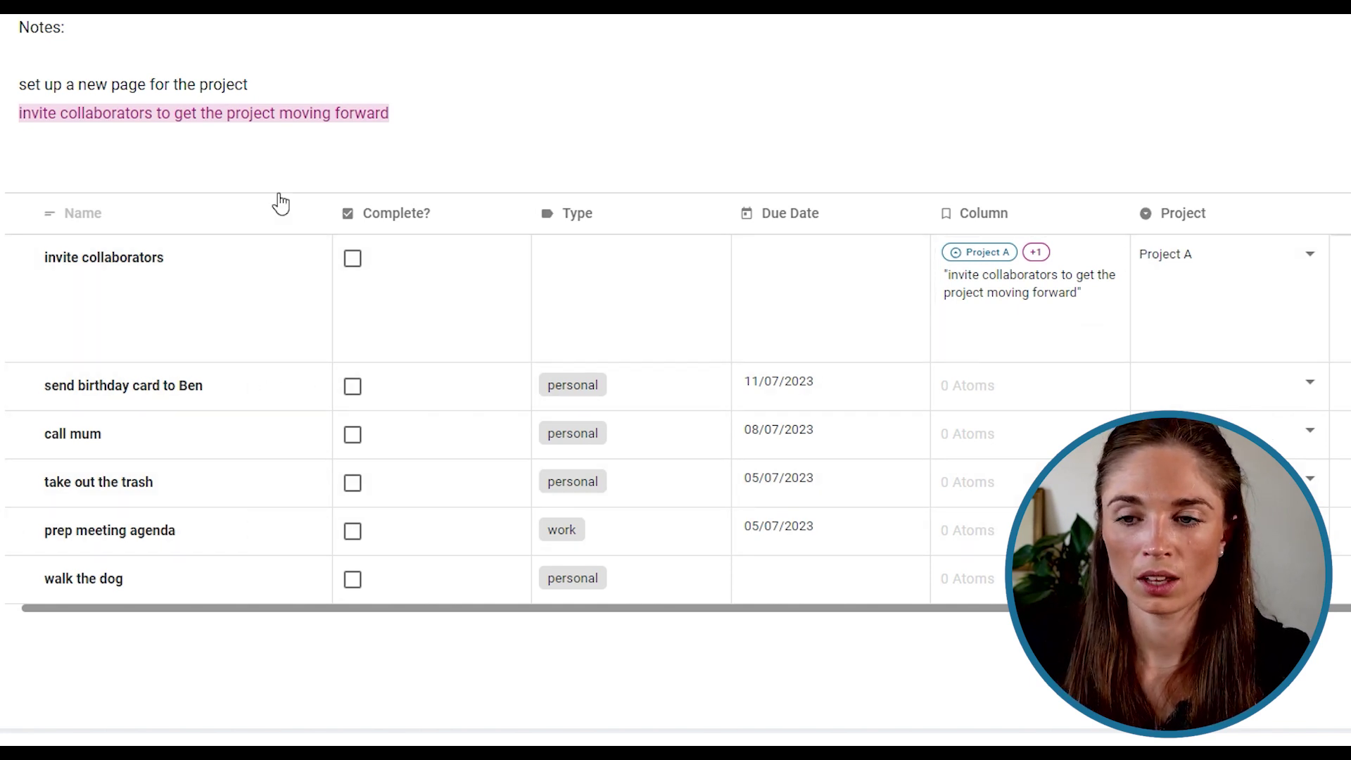
# Step: Filter the Project A view to rows where Project Is Equal To Project A
pyautogui.moveTo(263, 181)
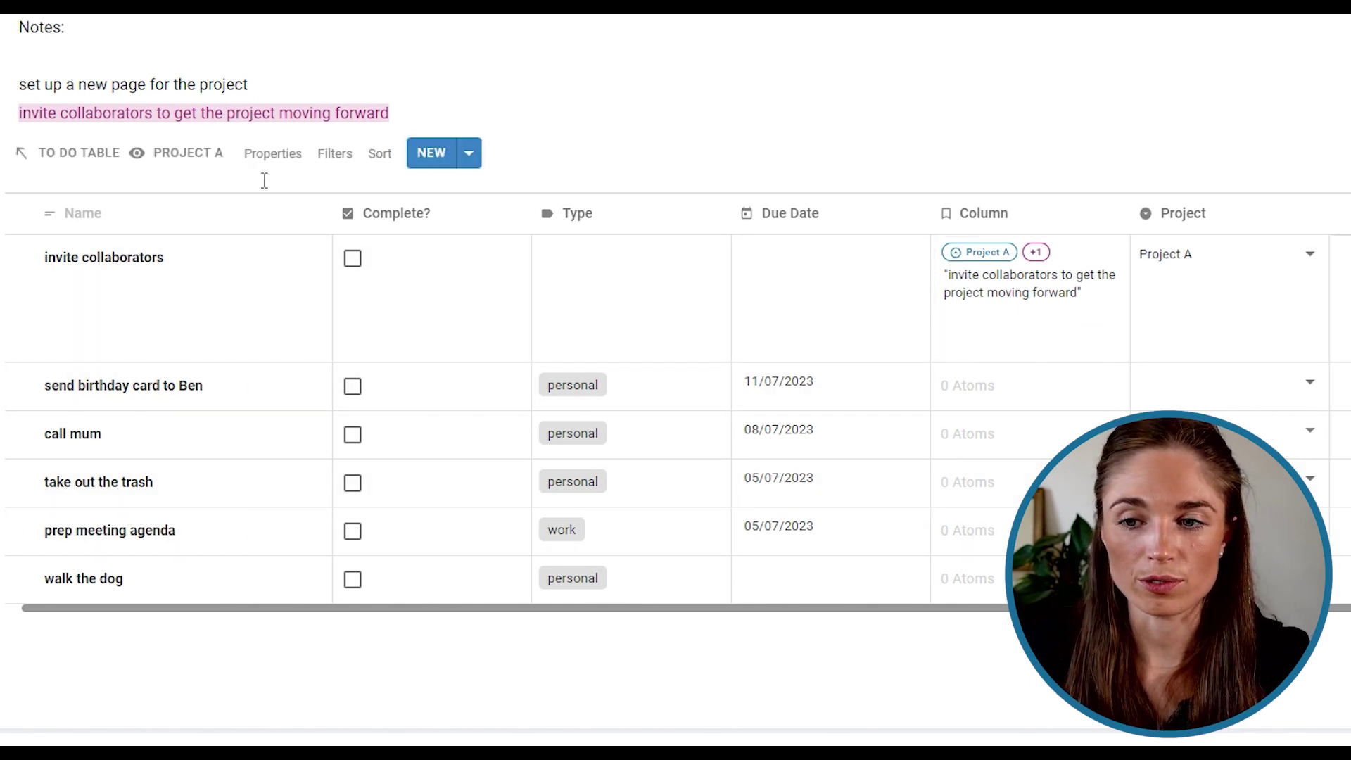
pyautogui.click(338, 155)
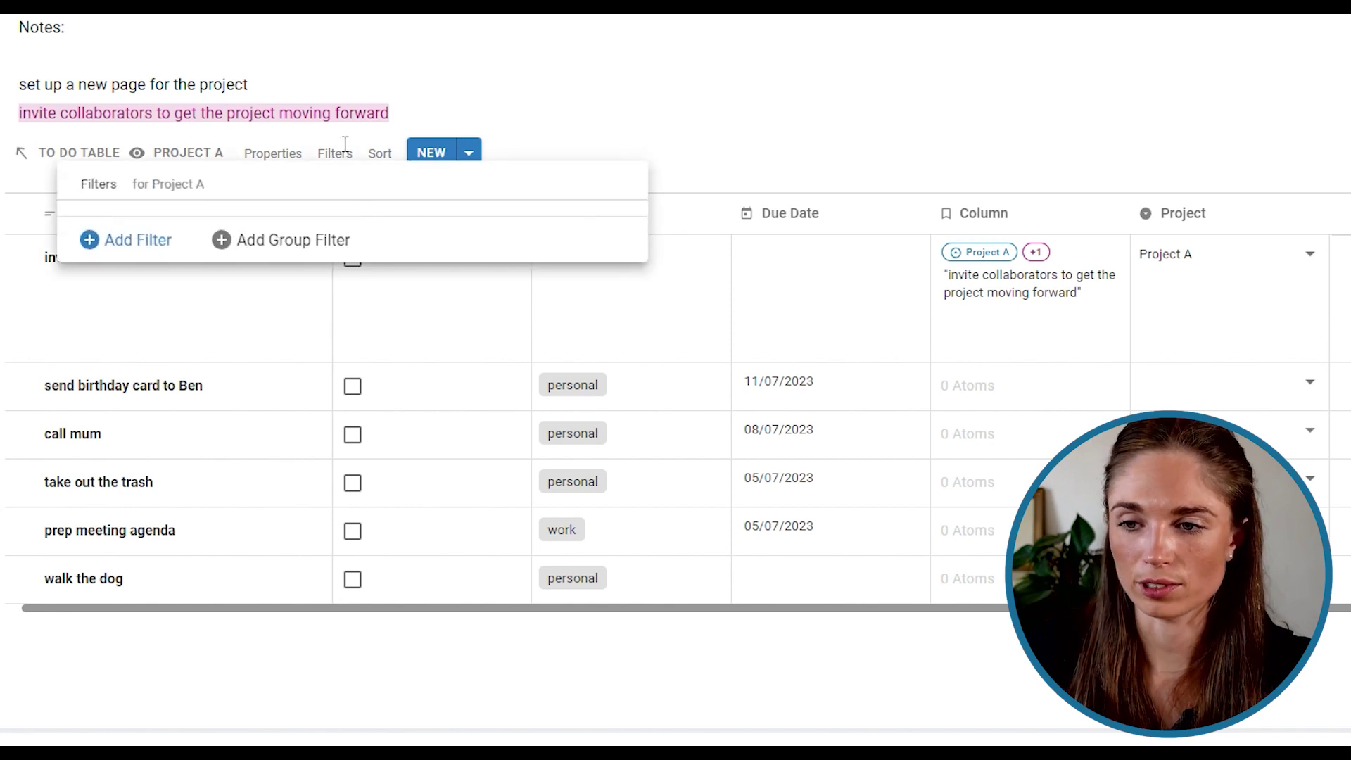
pyautogui.click(140, 243)
pyautogui.click(268, 234)
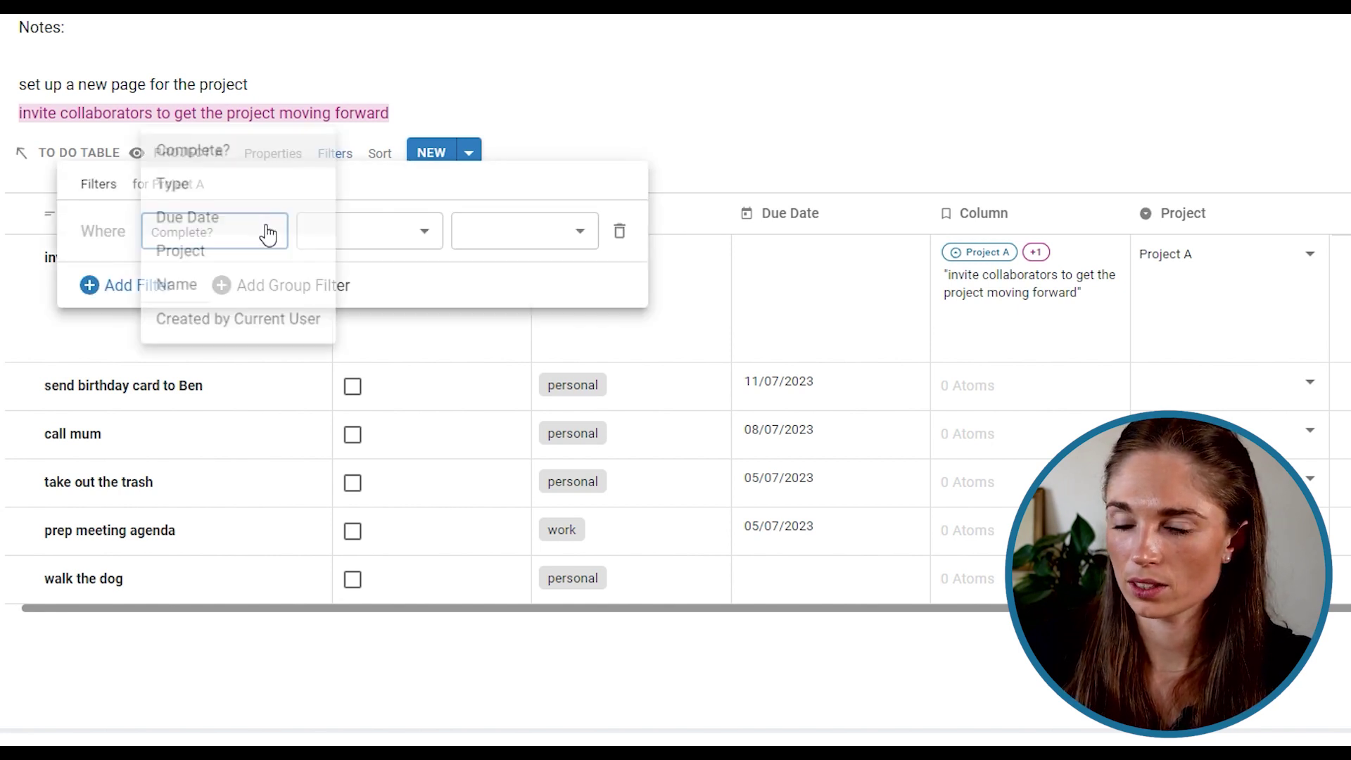
pyautogui.click(231, 255)
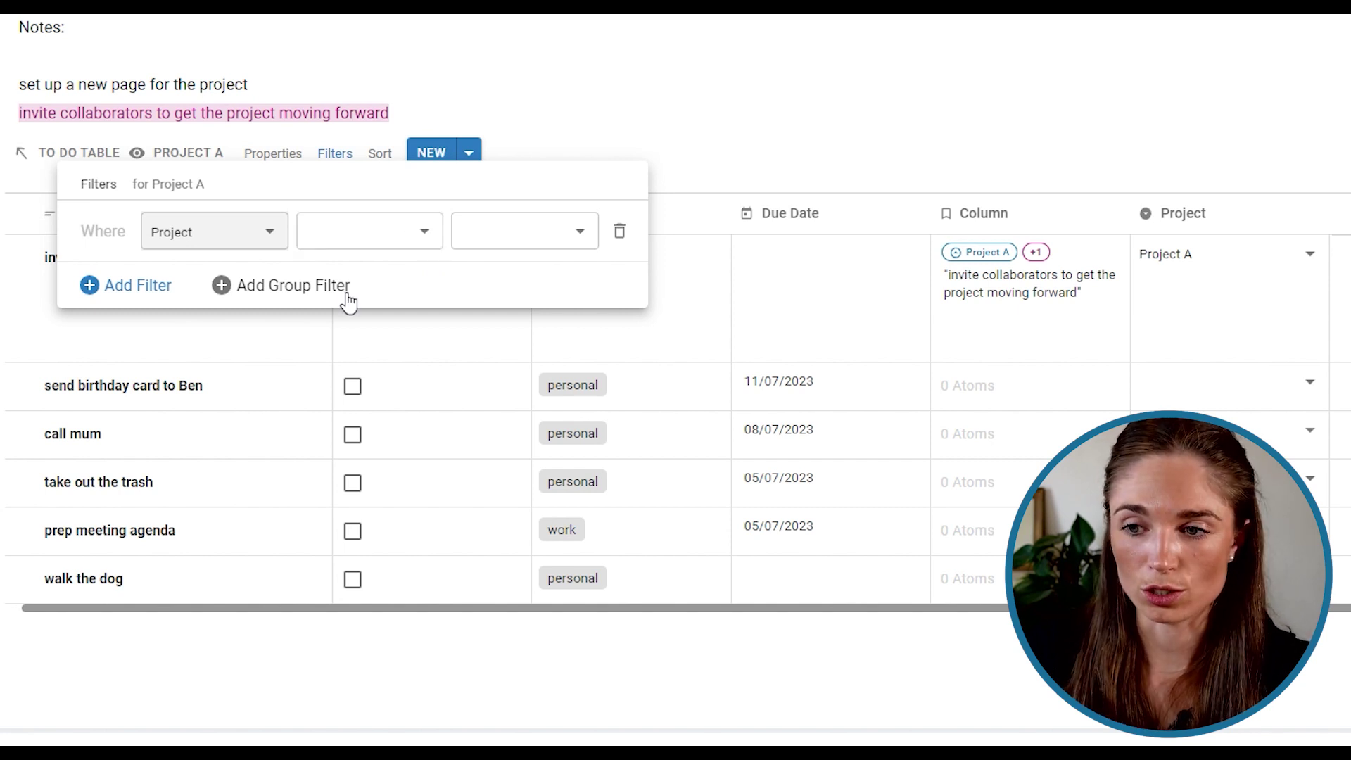
pyautogui.click(403, 238)
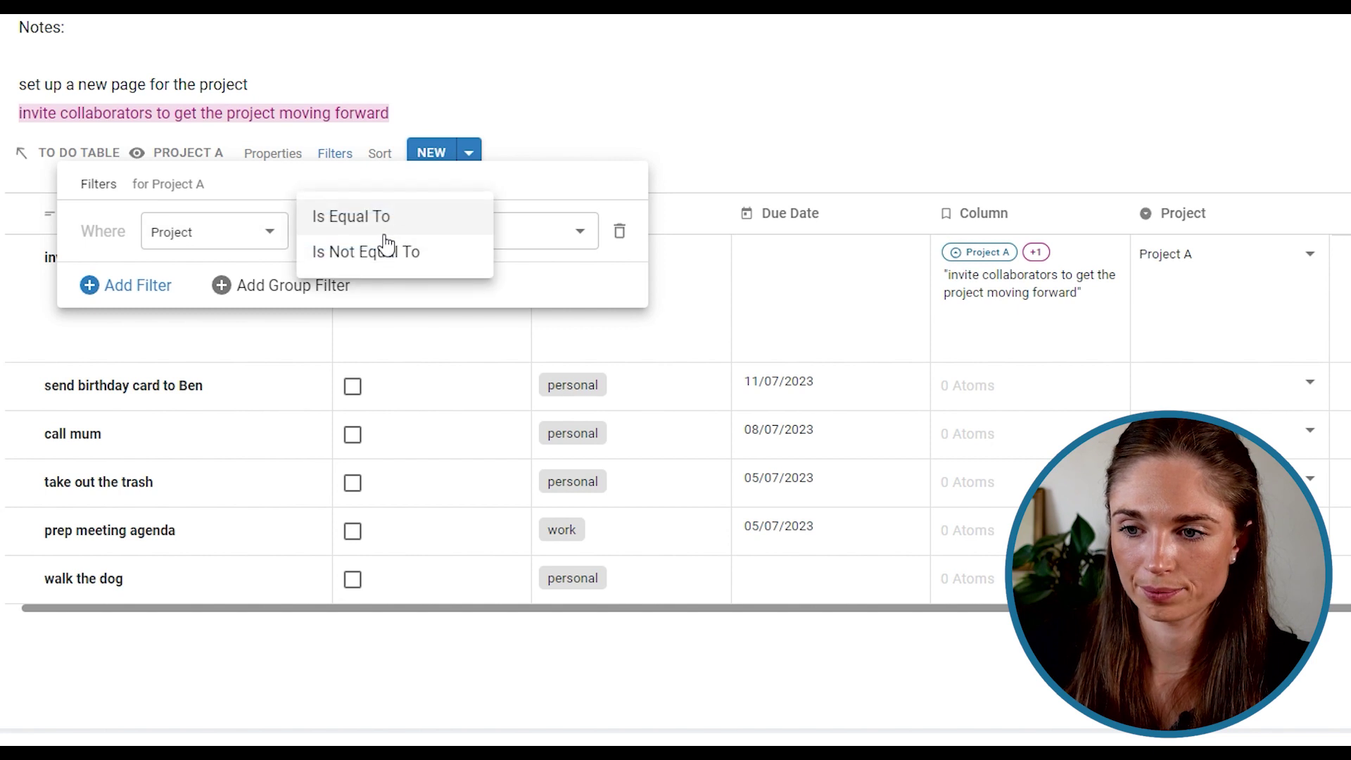
pyautogui.click(378, 216)
pyautogui.click(588, 234)
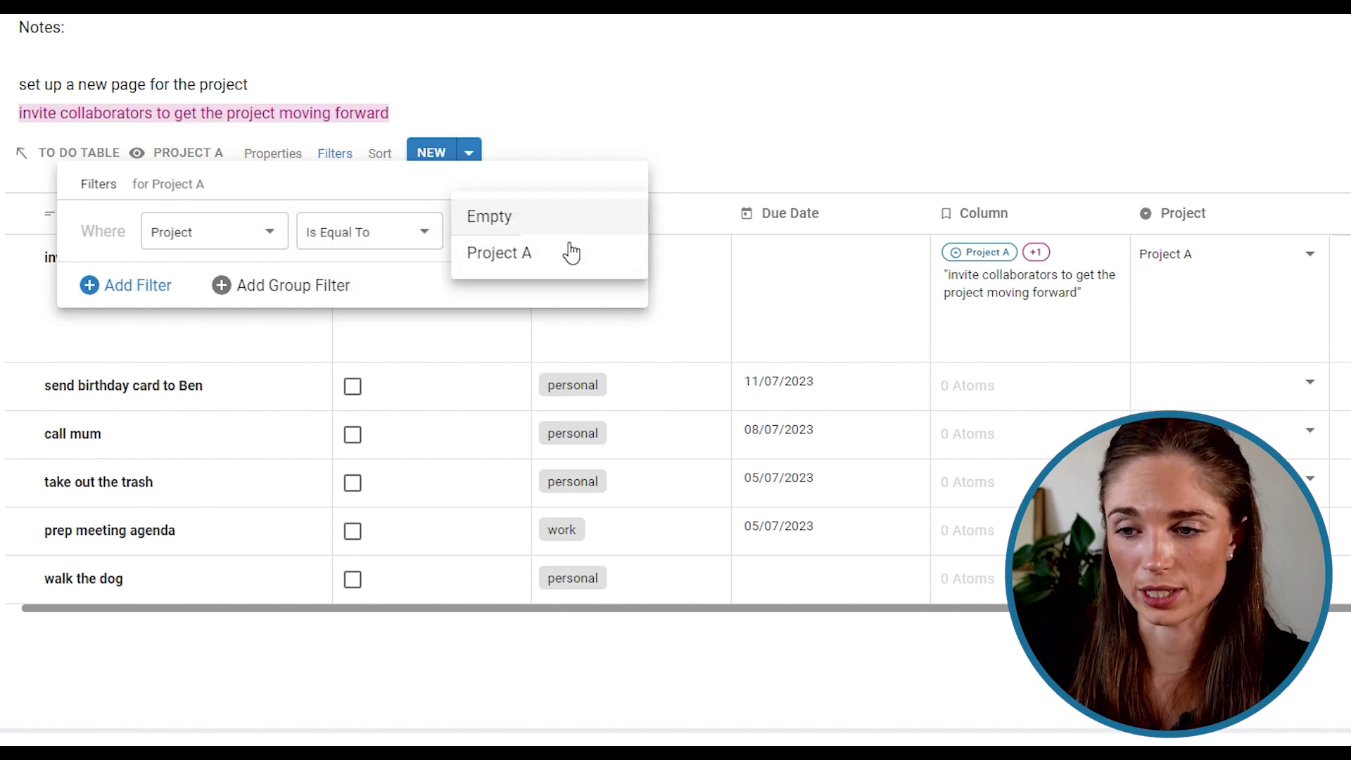
pyautogui.click(537, 255)
pyautogui.click(722, 183)
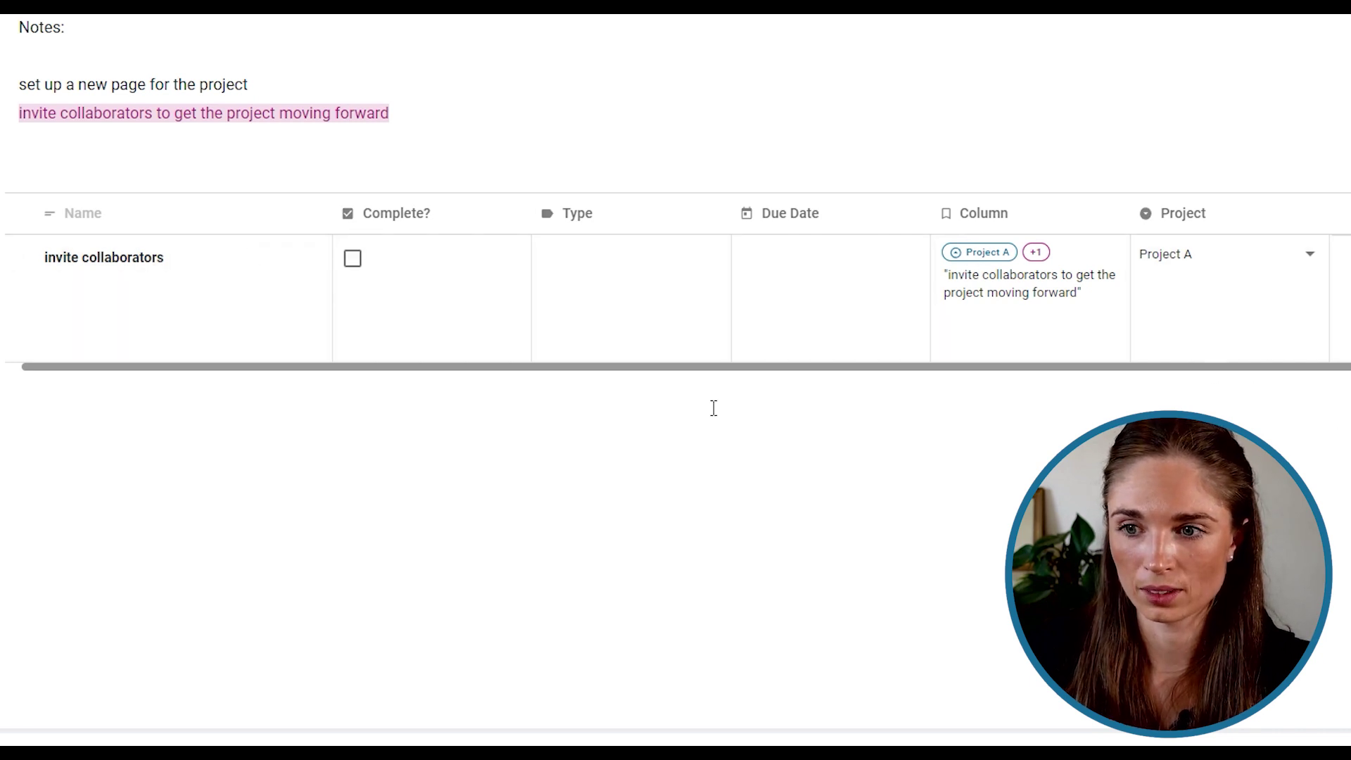
# Step: Add a new row named "arrange kick off call" to the Project A view and hide the Project property there
pyautogui.click(434, 163)
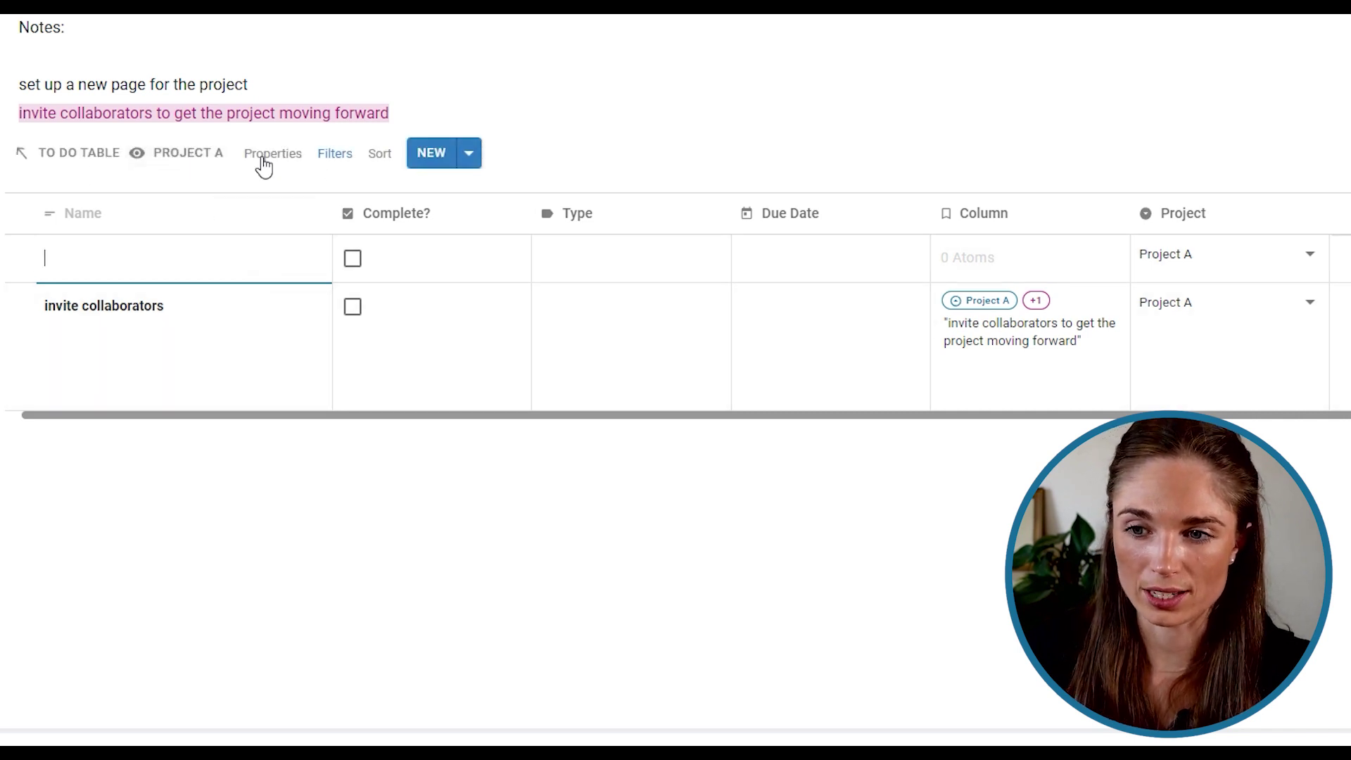
pyautogui.click(266, 154)
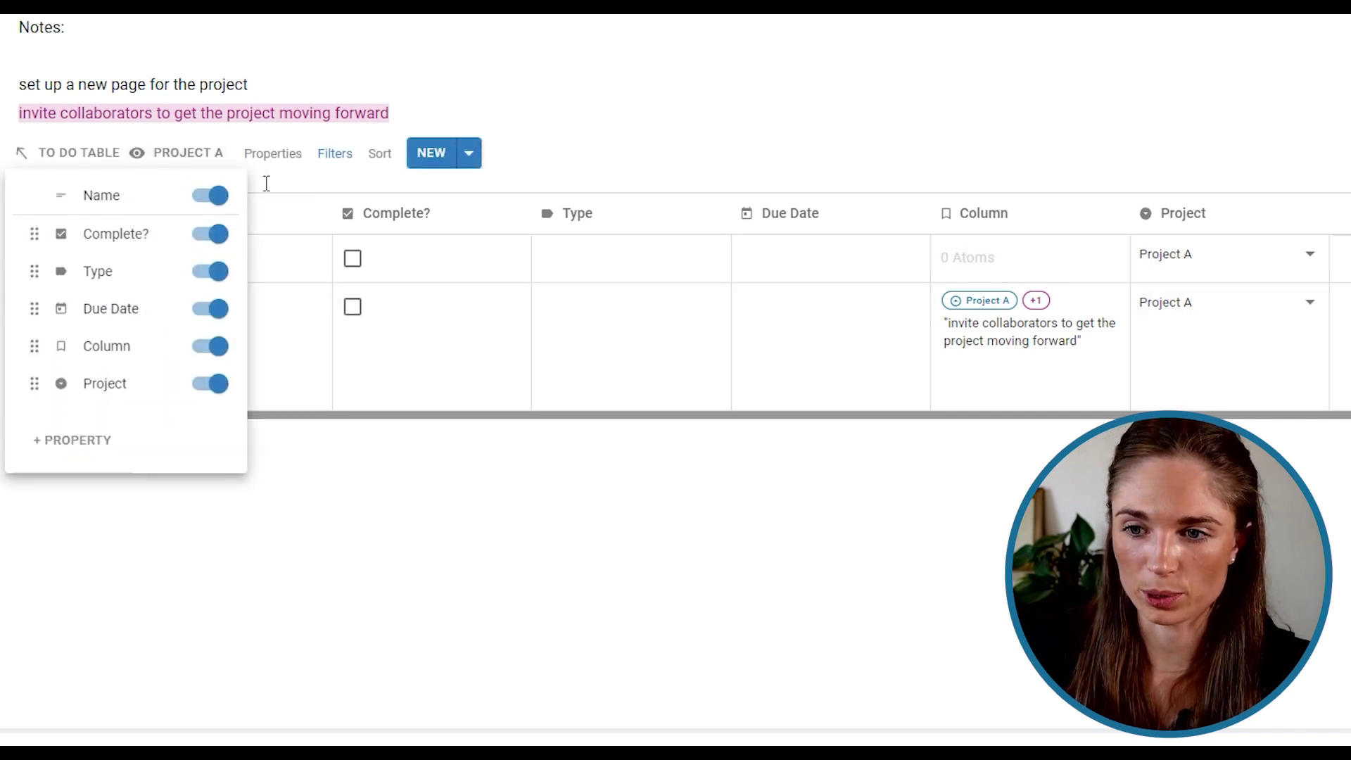
pyautogui.click(218, 384)
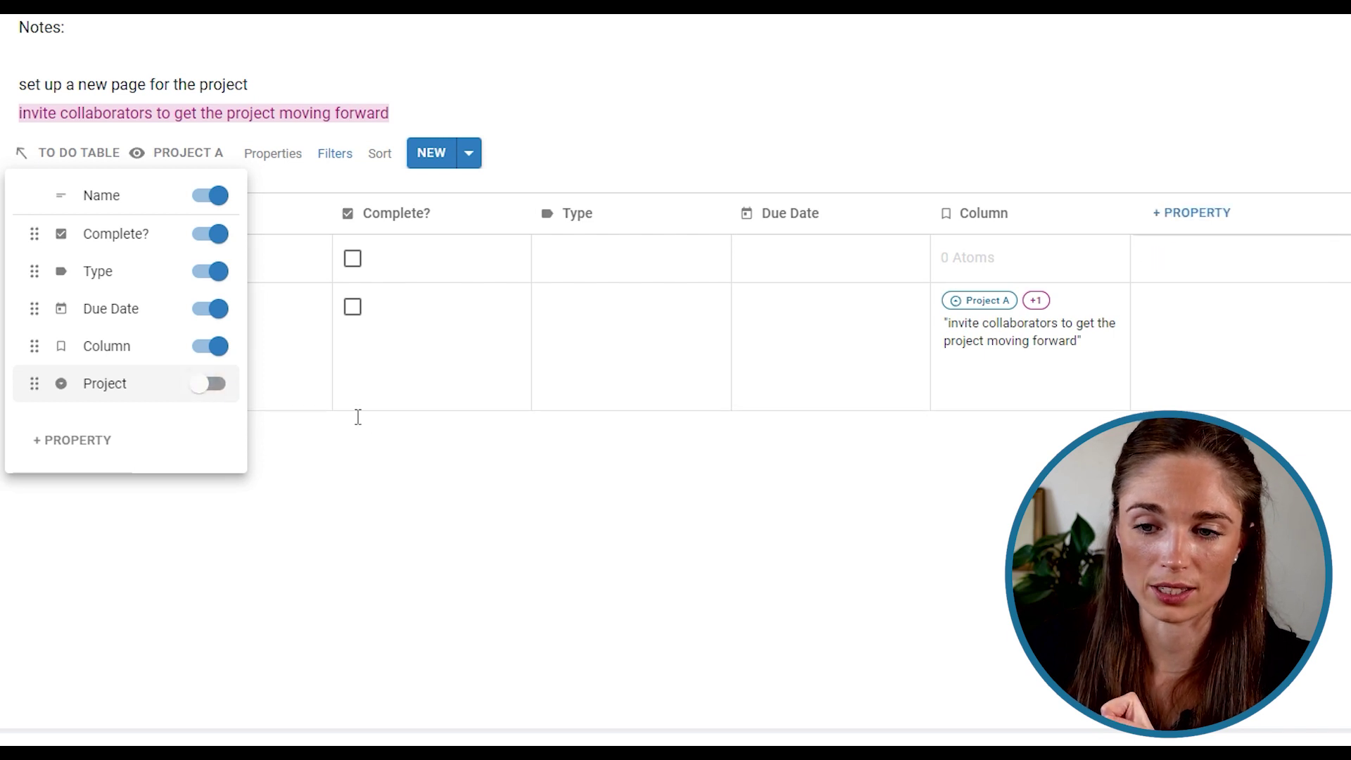
pyautogui.click(459, 437)
pyautogui.click(213, 276)
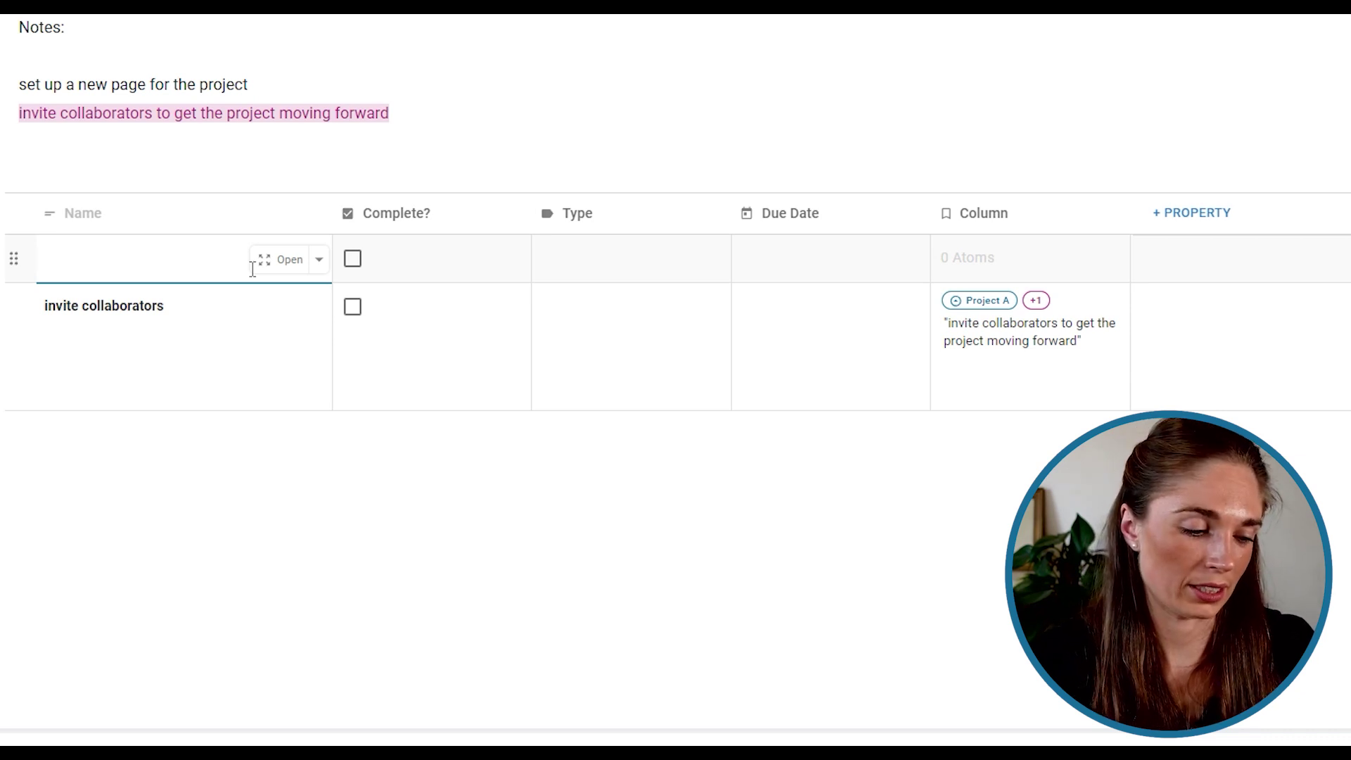
pyautogui.write('arrange kick off call')
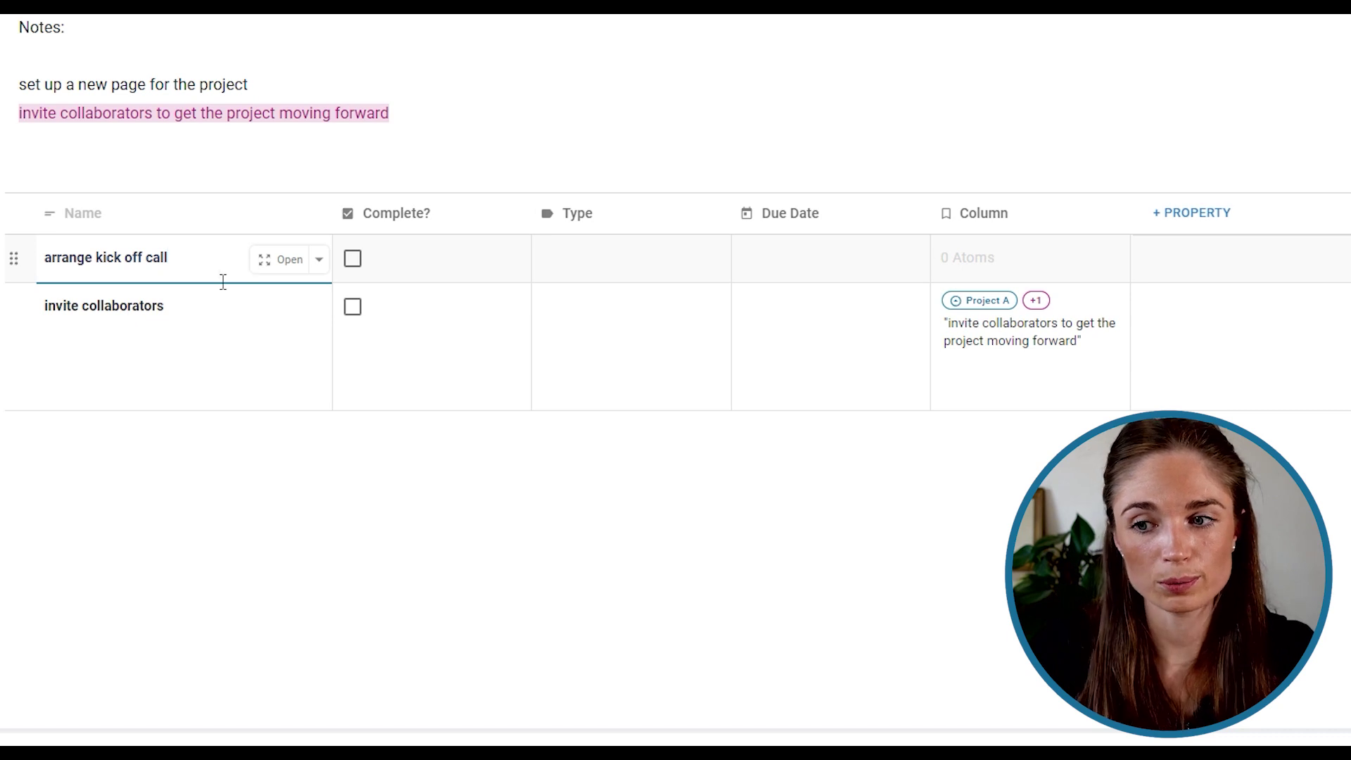
pyautogui.click(479, 606)
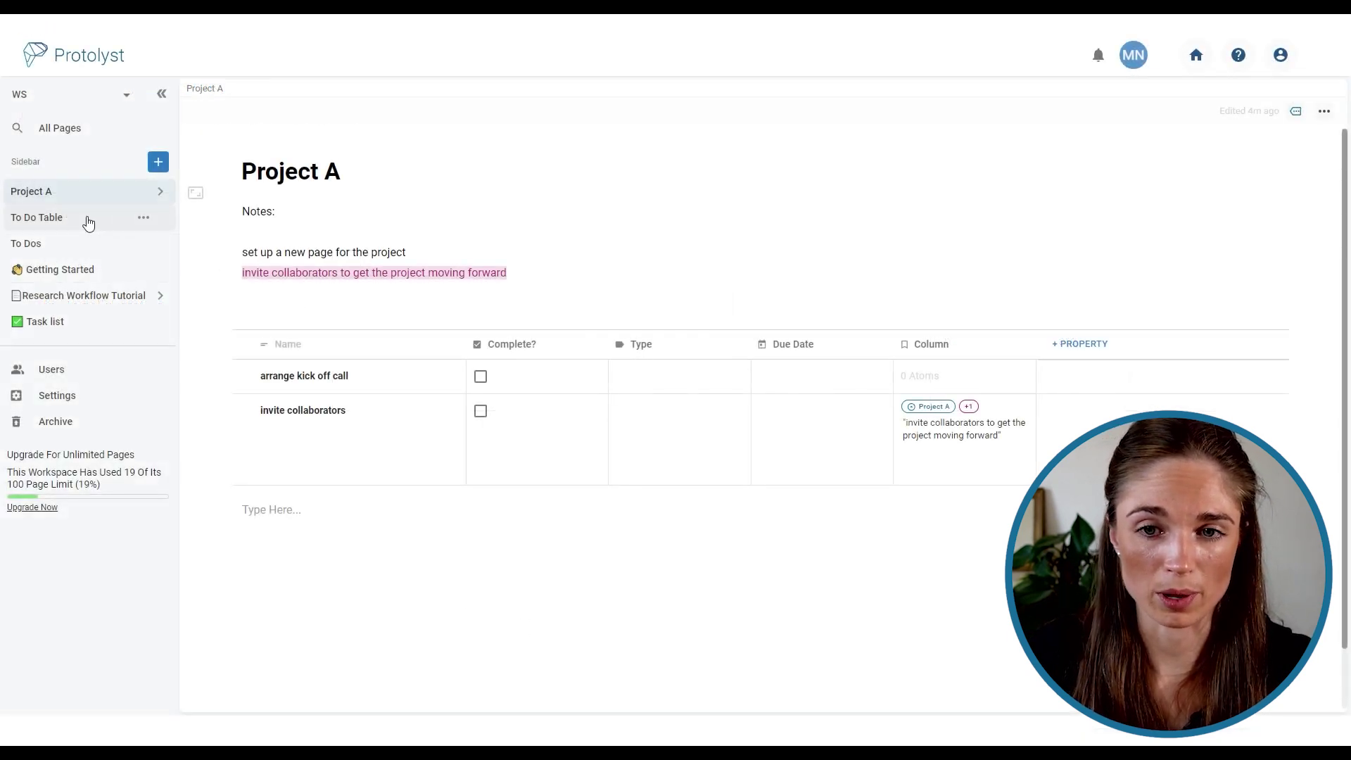
# Step: Open the To Do Table page and switch it to the original Table view
pyautogui.click(88, 223)
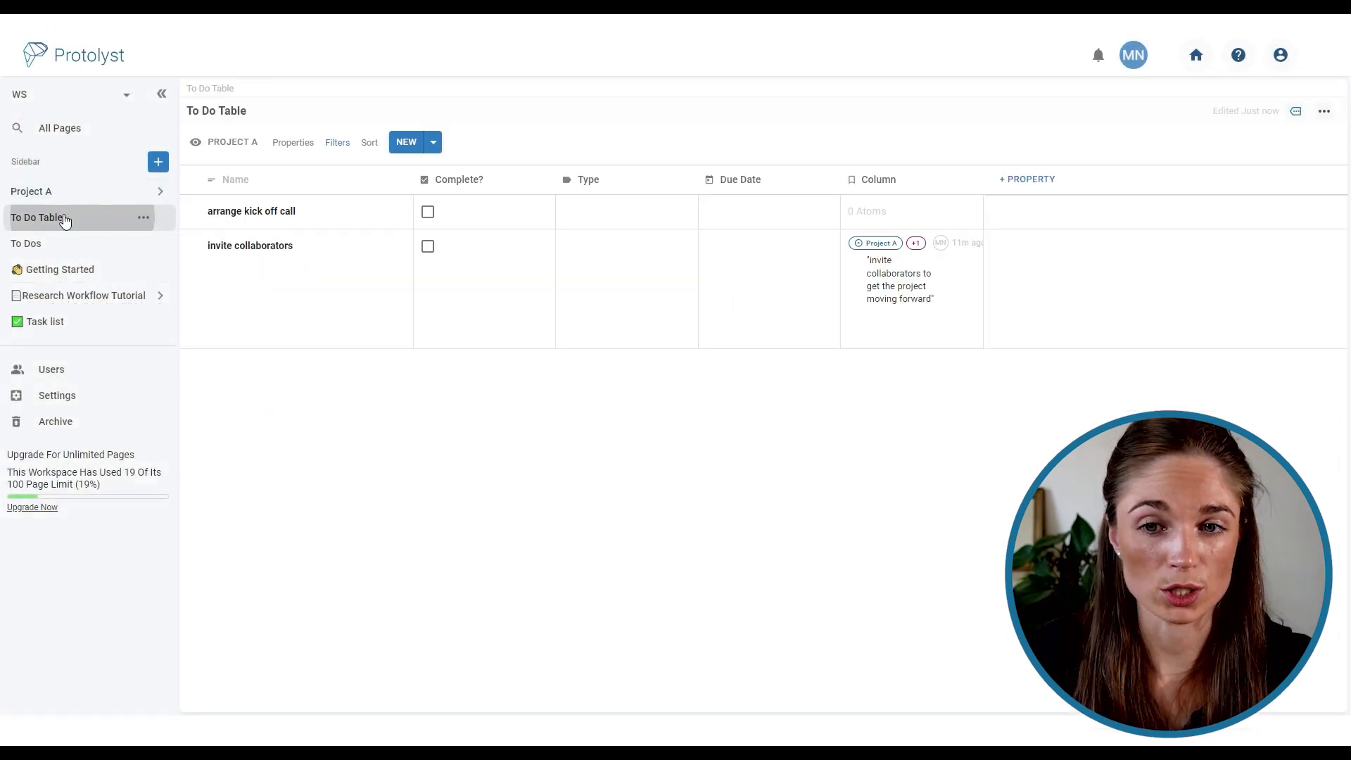
pyautogui.click(246, 144)
pyautogui.click(228, 167)
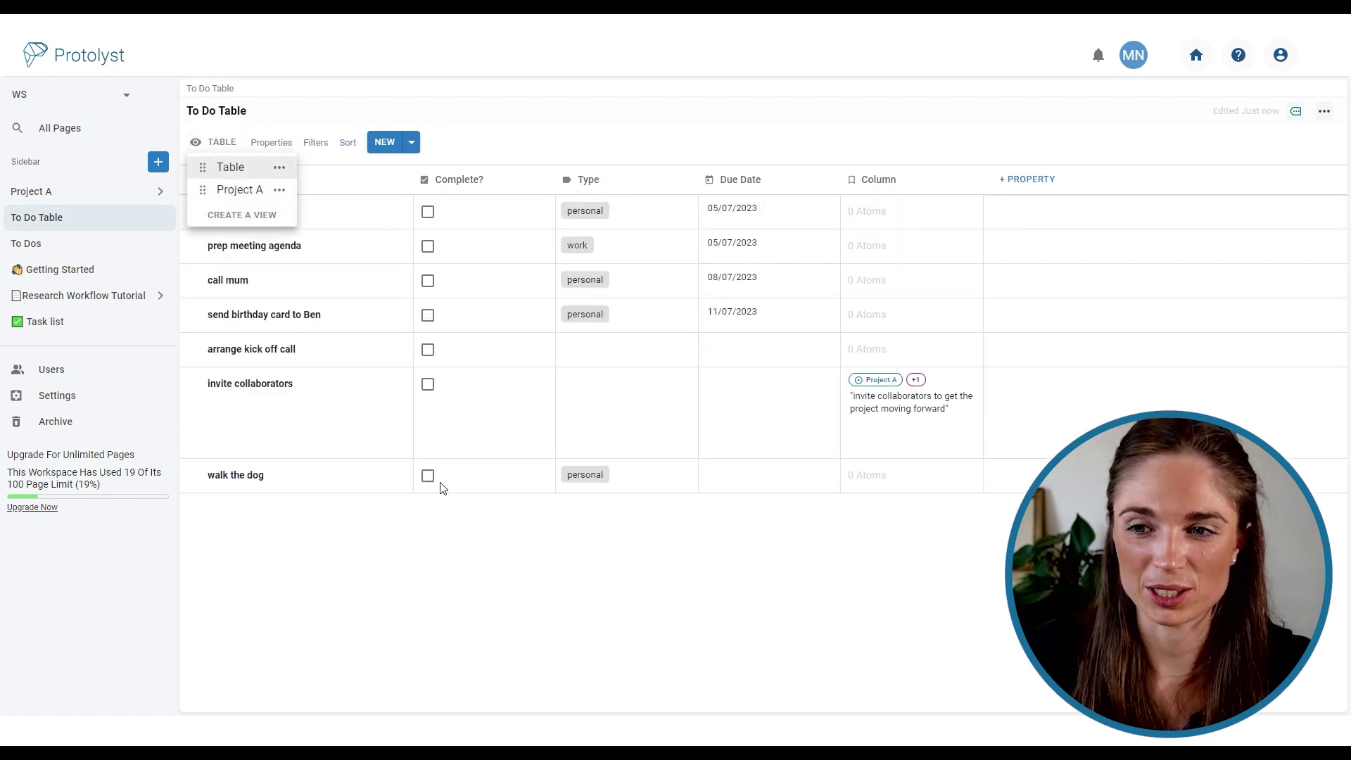
pyautogui.click(504, 579)
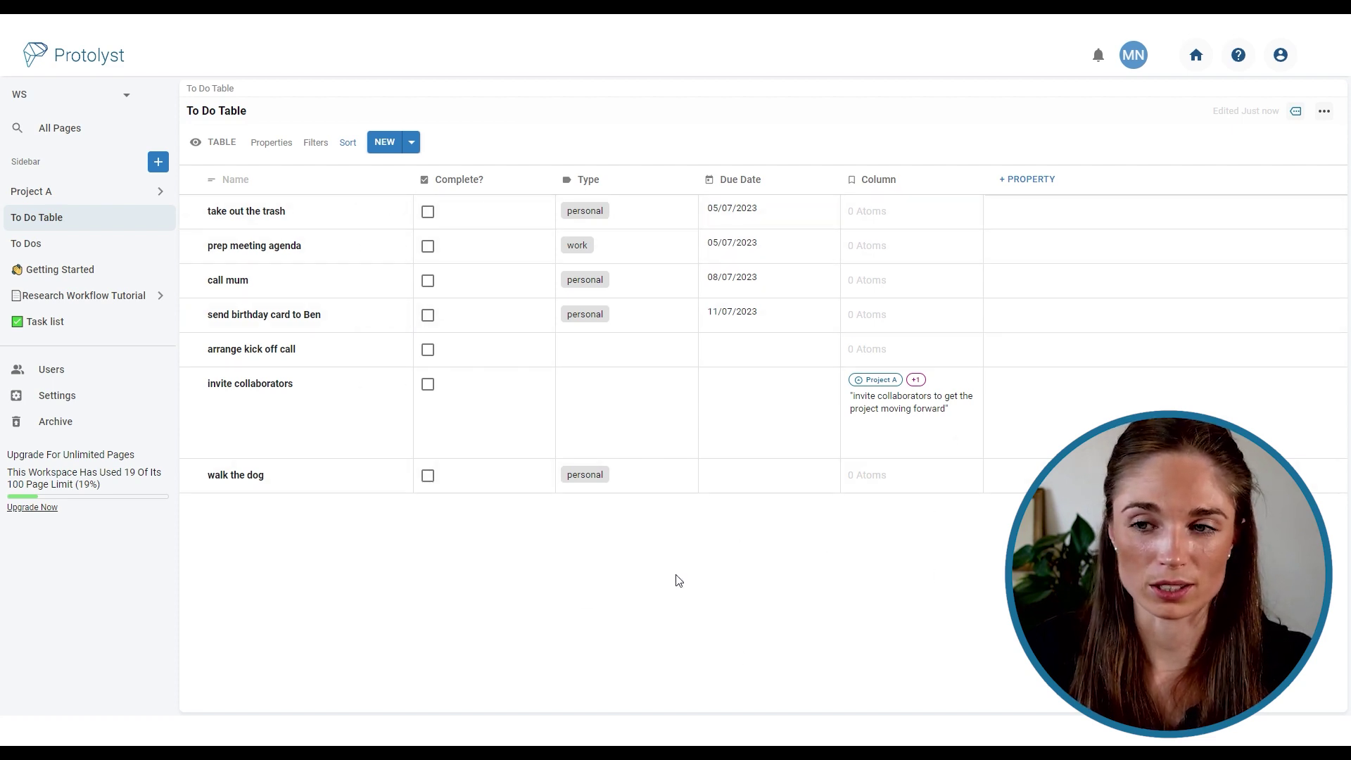
# Step: Show the Project property in the Table view of the To Do Table
pyautogui.click(276, 143)
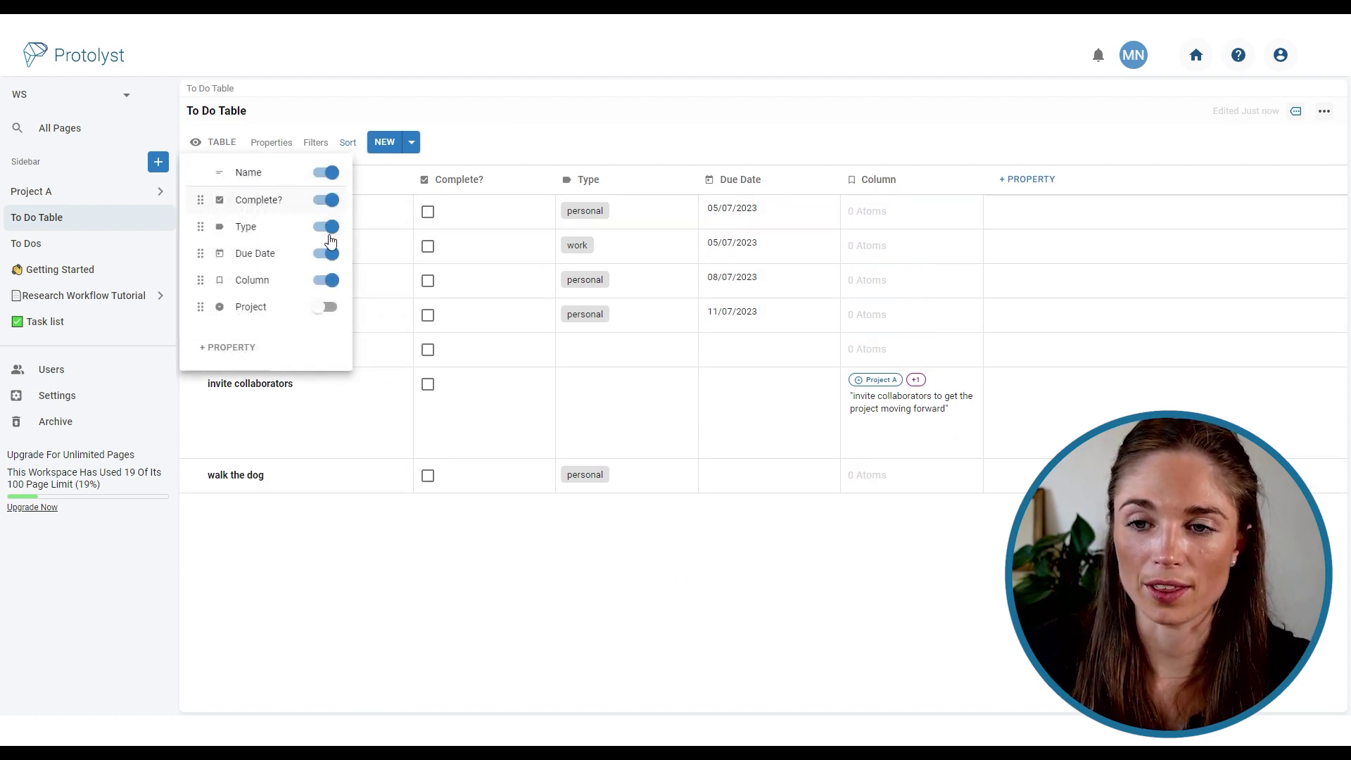
pyautogui.click(326, 307)
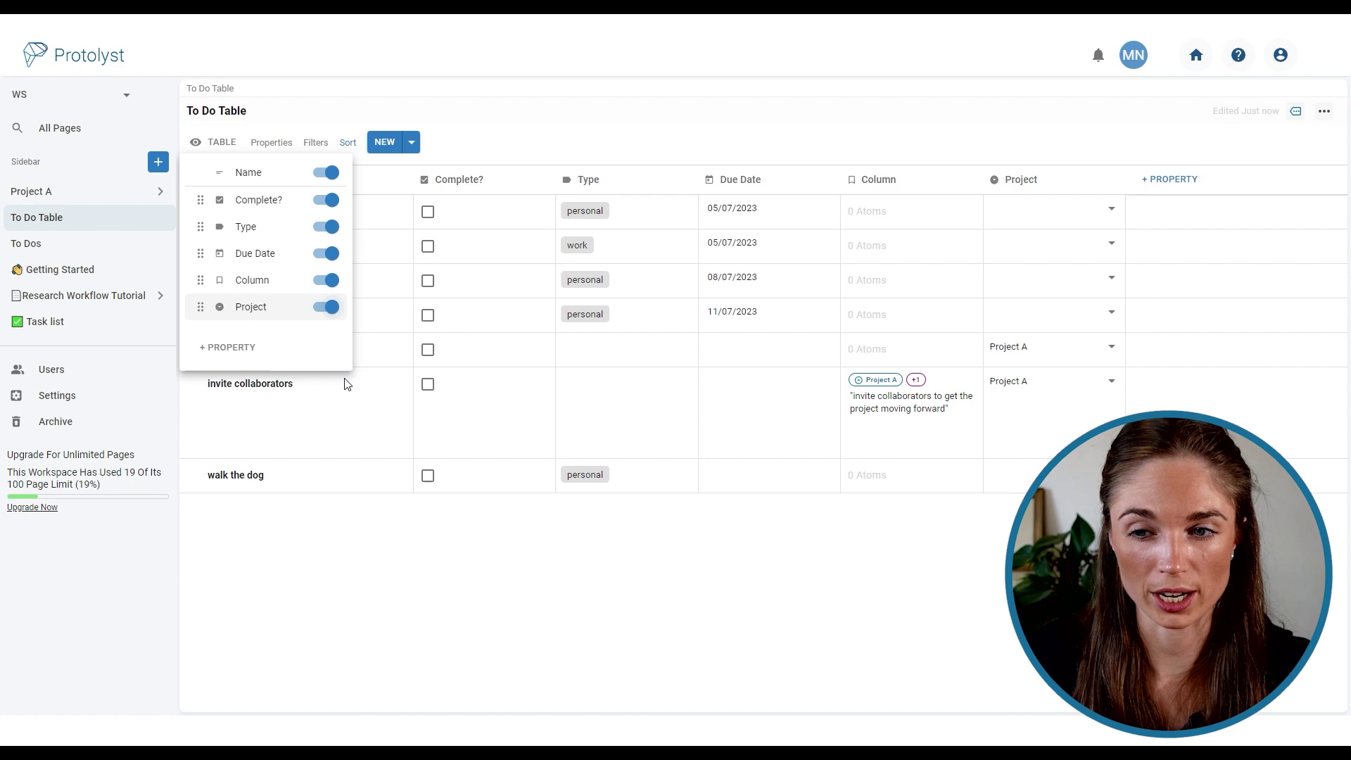
pyautogui.click(610, 580)
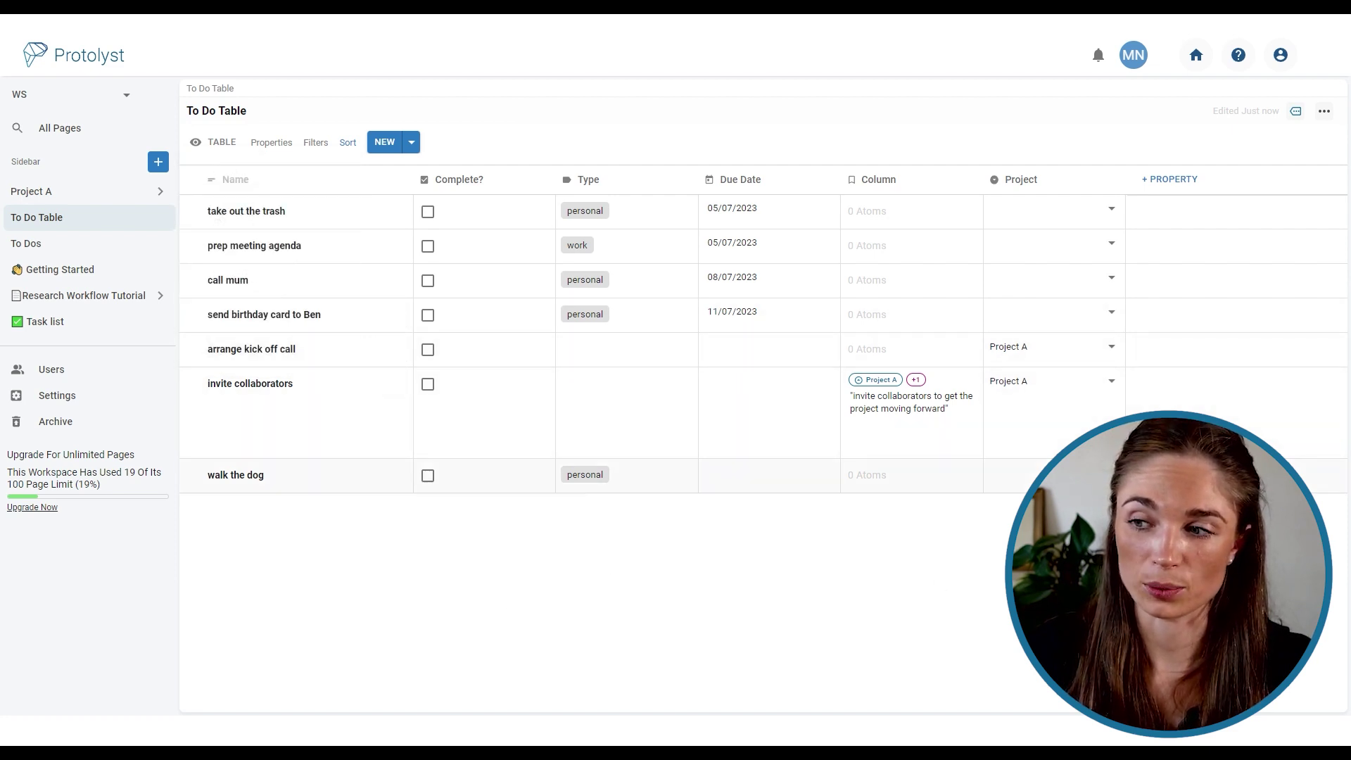